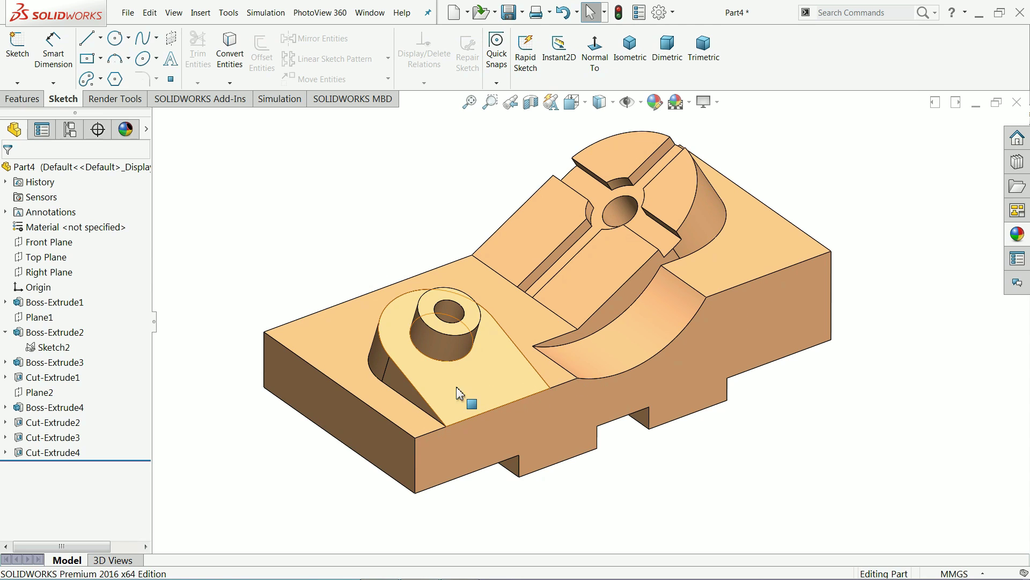
# Orbit the finished block to view its underside and a lower, rotated angle
pyautogui.moveTo(224, 398)
pyautogui.mouseDown(button='middle')
pyautogui.moveTo(338, 408)
pyautogui.moveTo(214, 387)
pyautogui.moveTo(244, 381)
pyautogui.moveTo(223, 379)
pyautogui.moveTo(224, 409)
pyautogui.mouseUp(button='middle')
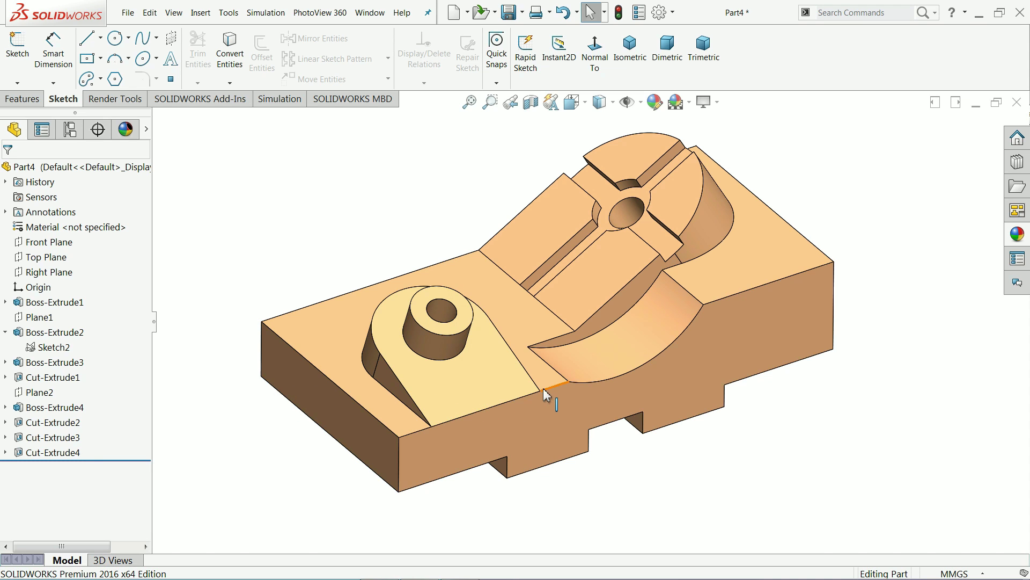
pyautogui.moveTo(543, 388)
pyautogui.mouseDown(button='middle')
pyautogui.moveTo(424, 398)
pyautogui.moveTo(470, 397)
pyautogui.moveTo(561, 352)
pyautogui.moveTo(563, 259)
pyautogui.moveTo(540, 401)
pyautogui.mouseUp(button='middle')
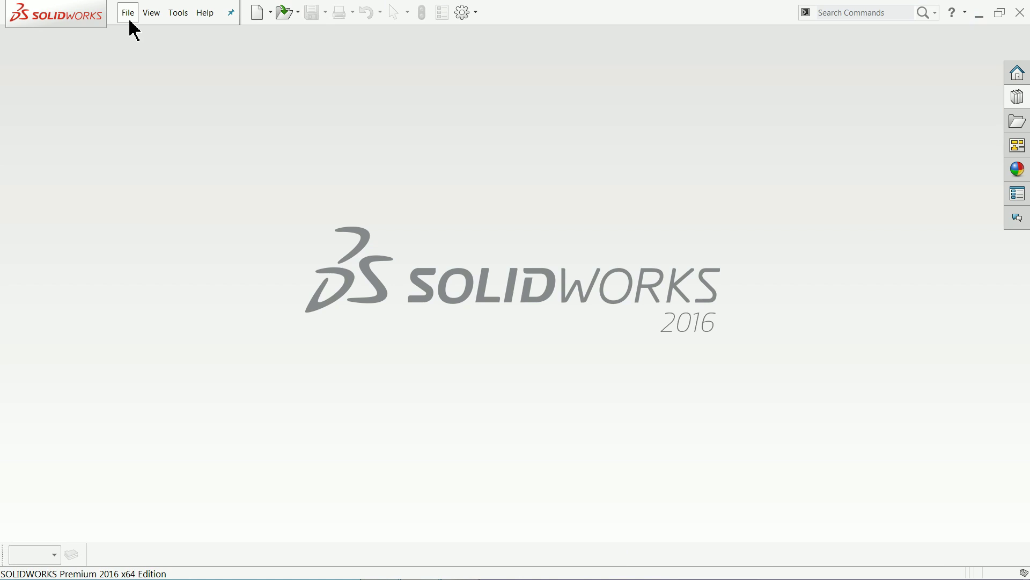
# Create a new part document and apply the Plain White scene background
pyautogui.click(129, 17)
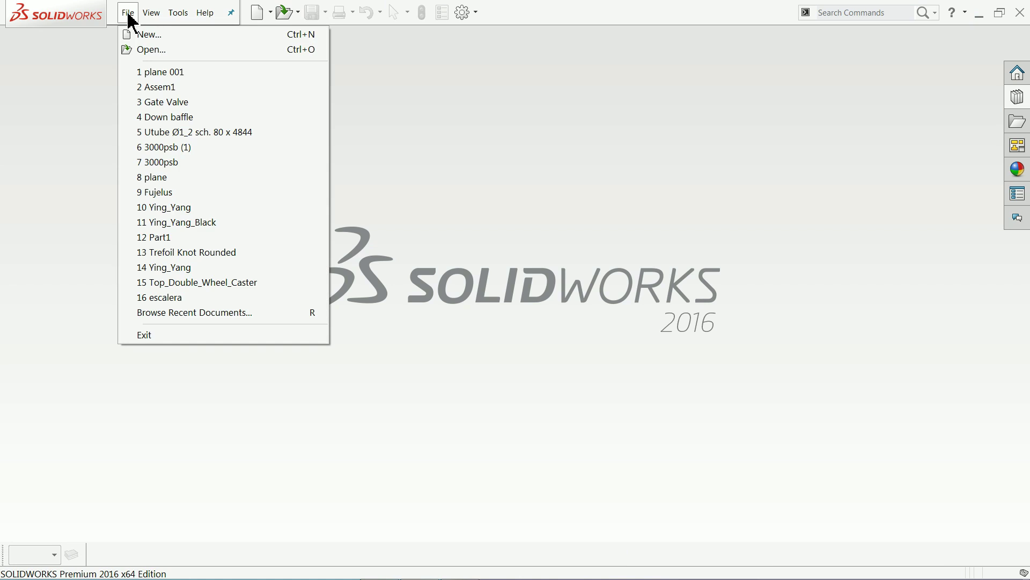
pyautogui.click(145, 35)
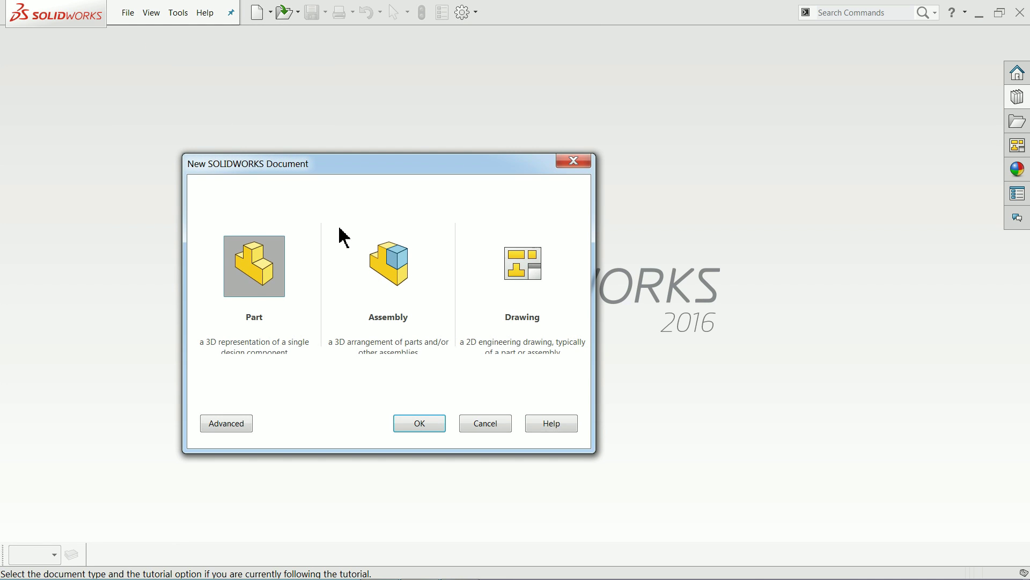
pyautogui.click(423, 426)
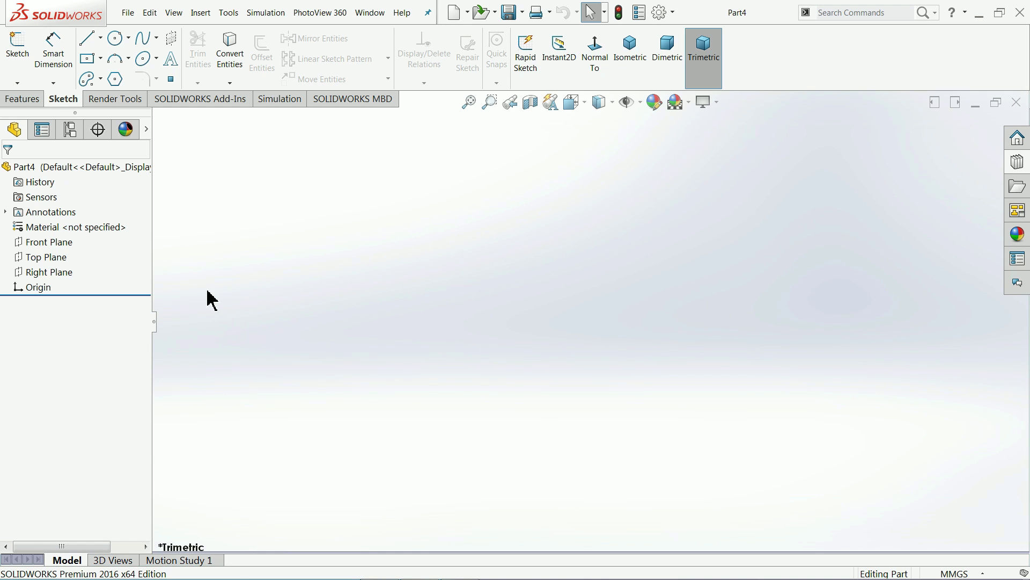
pyautogui.click(688, 103)
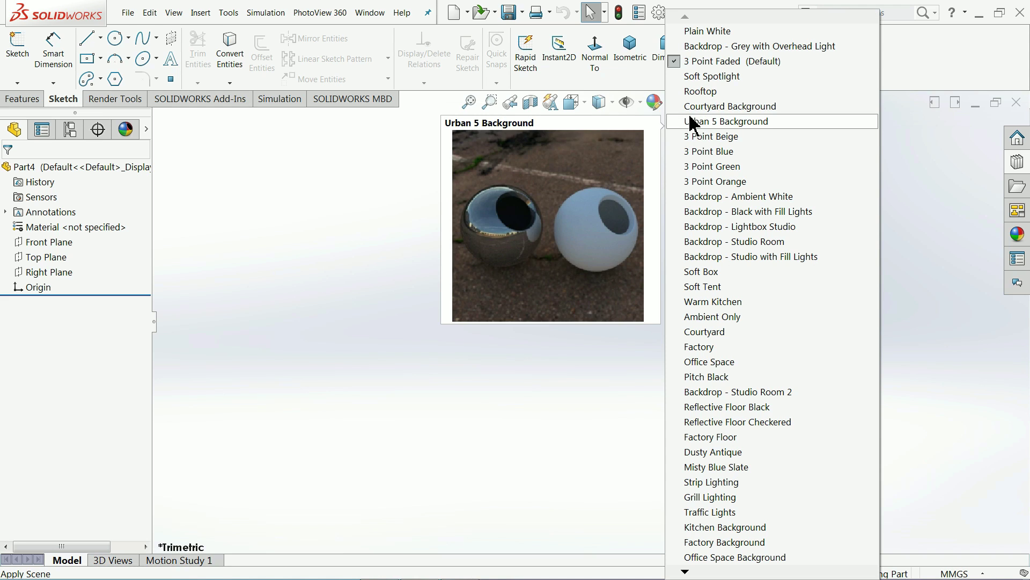
pyautogui.click(709, 31)
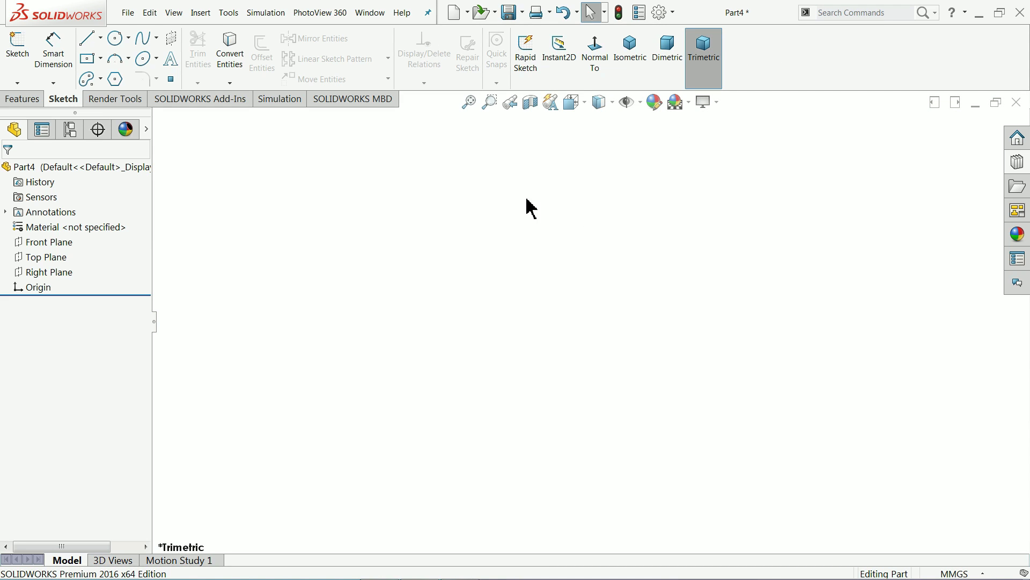
pyautogui.click(979, 20)
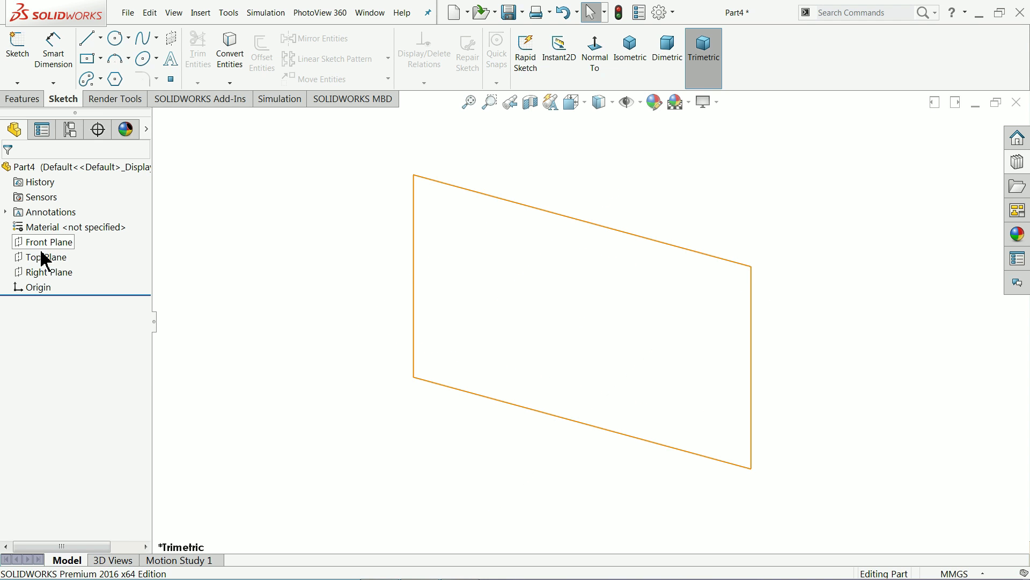
# Start a sketch on the Right Plane and draw the bottom edge through the first notch
pyautogui.click(45, 275)
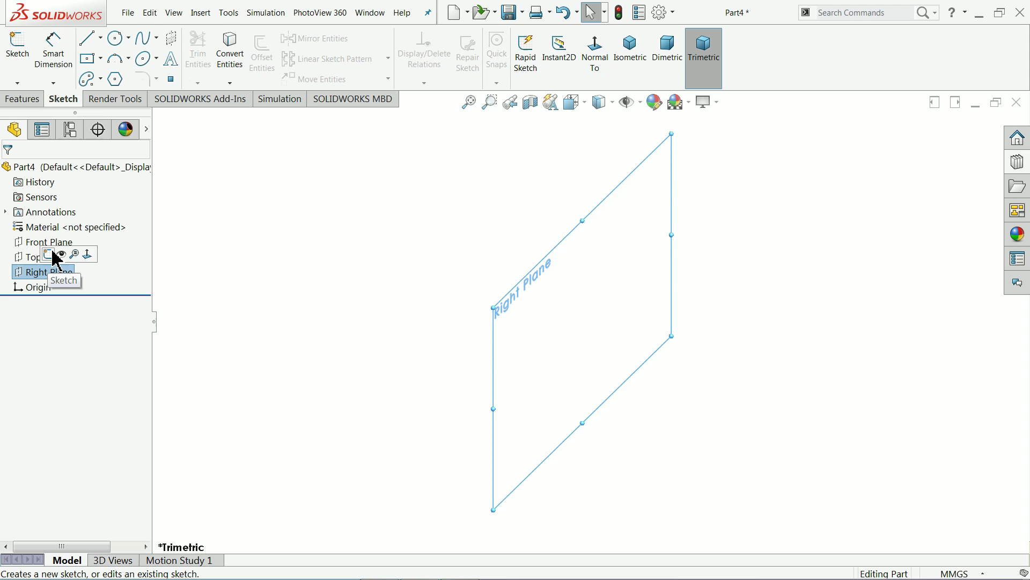
pyautogui.click(50, 255)
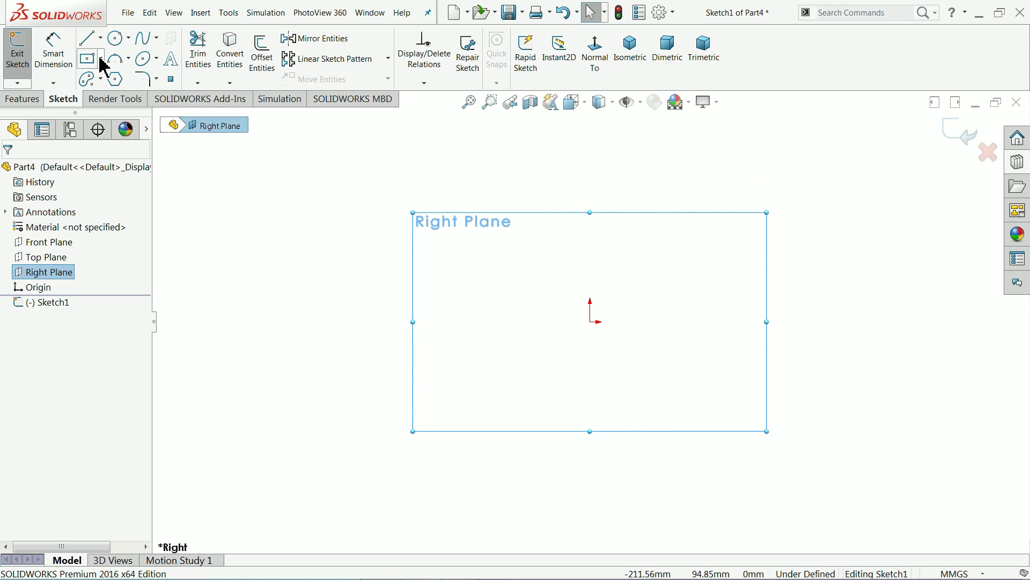
pyautogui.click(90, 40)
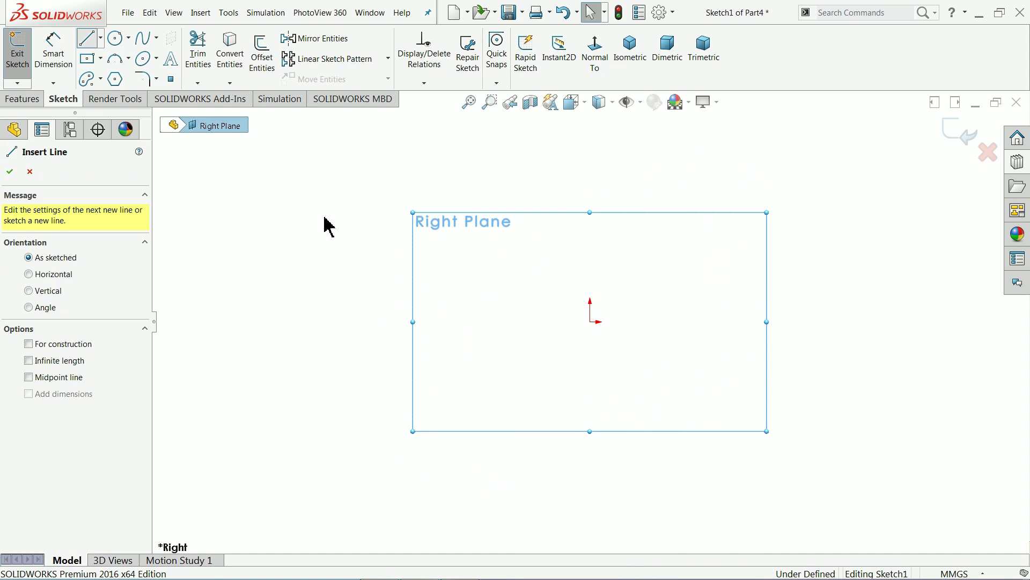
pyautogui.click(591, 322)
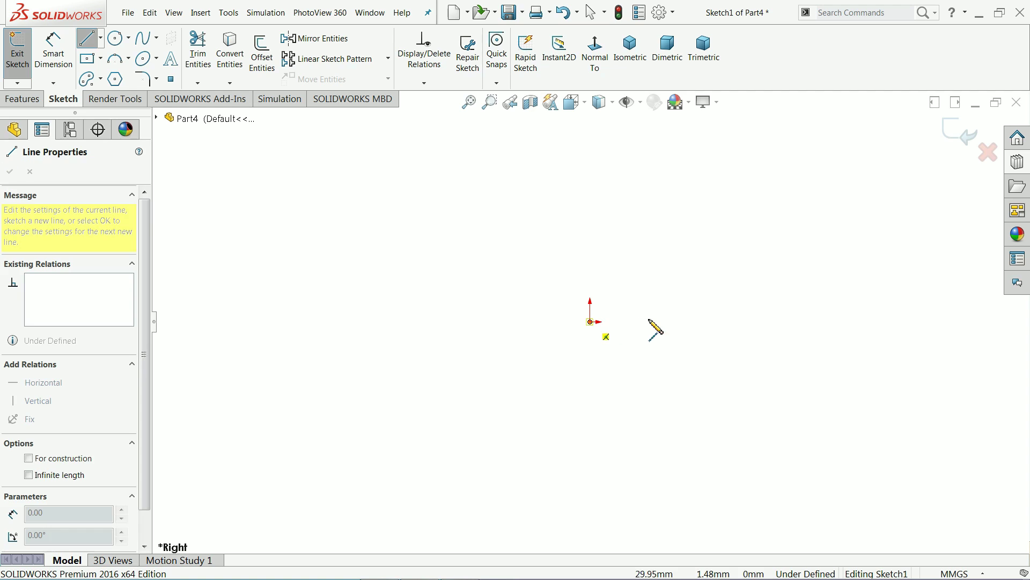
pyautogui.click(676, 322)
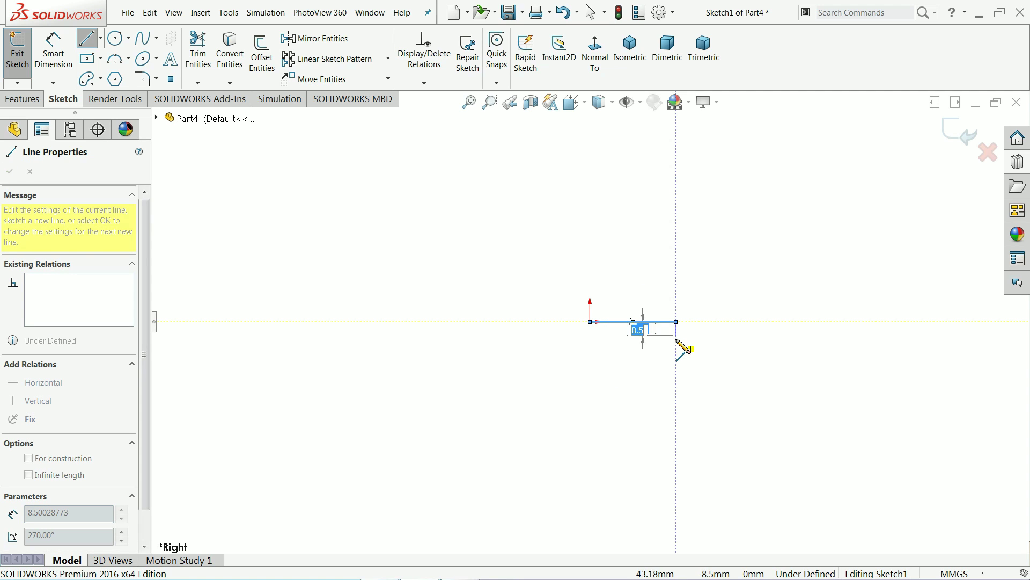
pyautogui.click(676, 338)
pyautogui.click(762, 338)
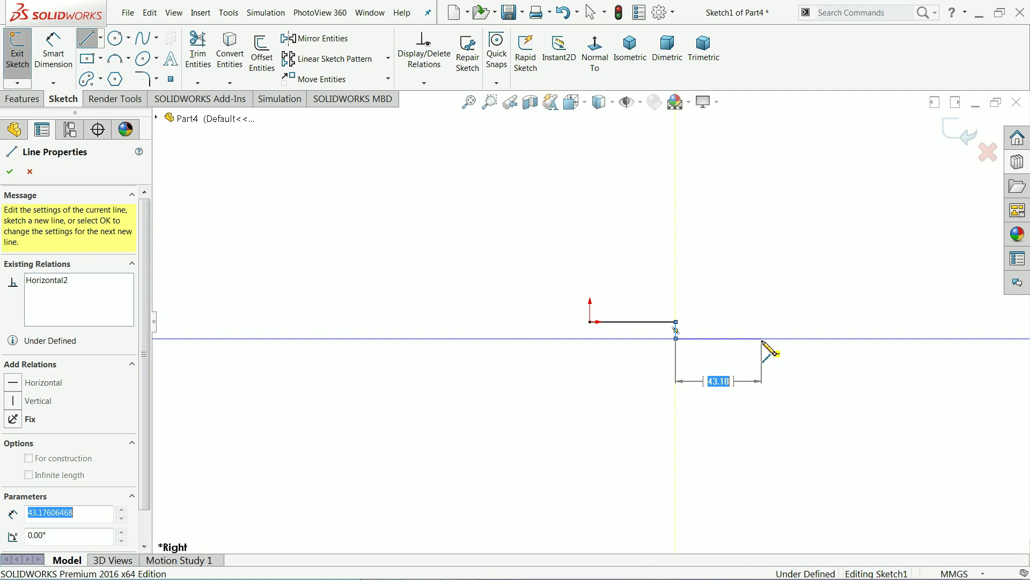
pyautogui.click(761, 322)
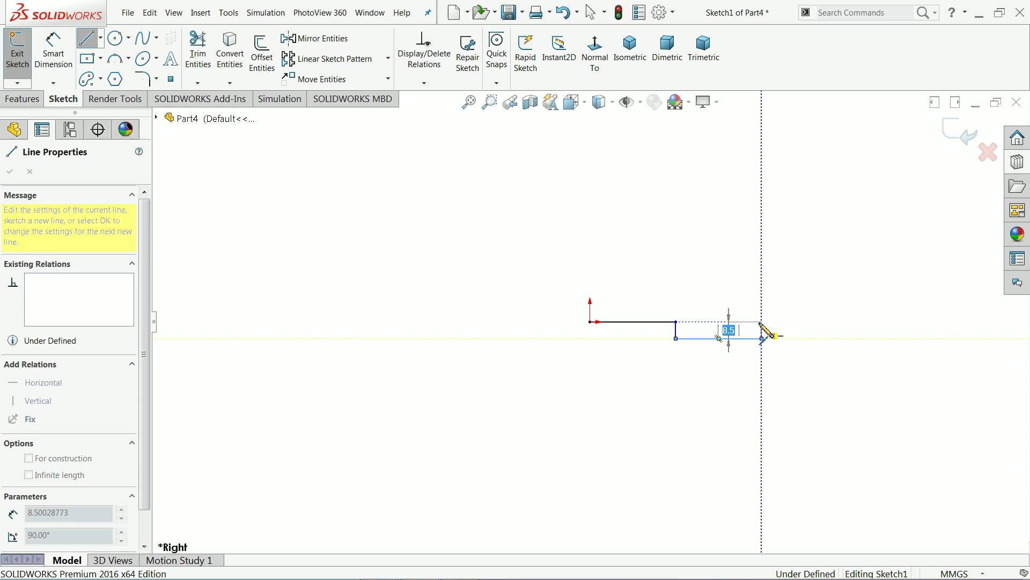
pyautogui.click(811, 322)
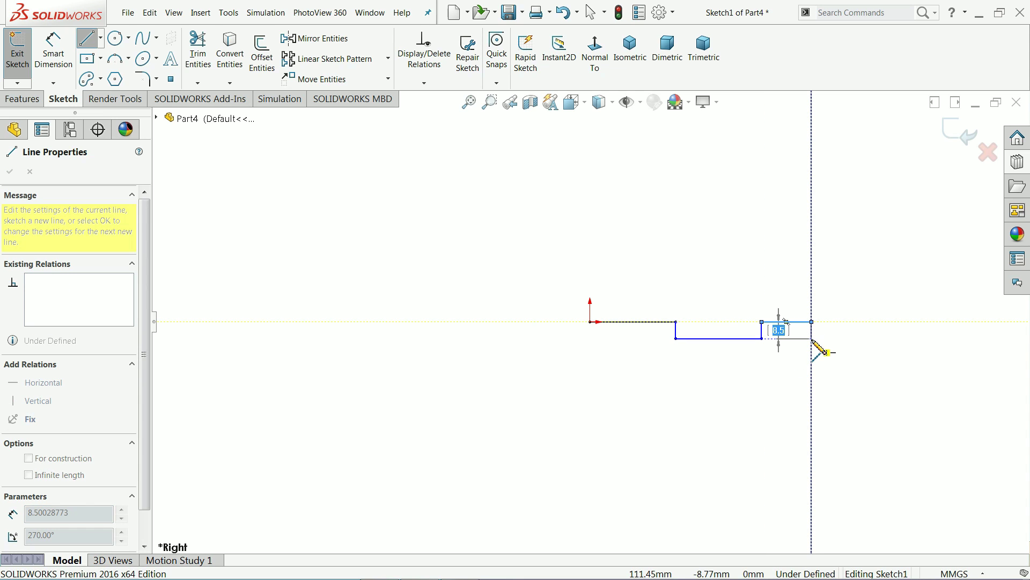
# Draw the second notch and finish the bottom edge, cancelling the stray arc preview
pyautogui.doubleClick(811, 338)
pyautogui.click(812, 339)
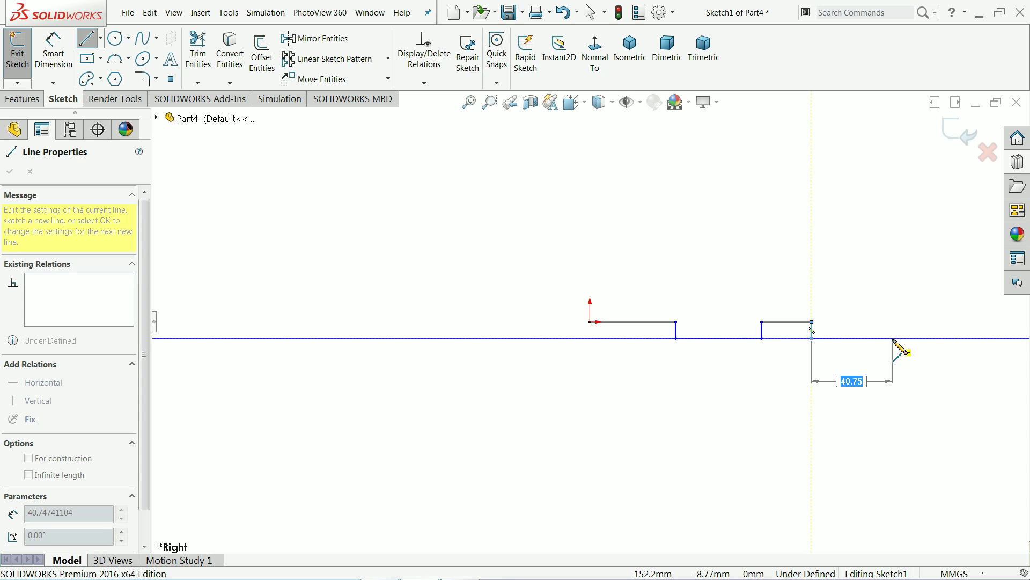
pyautogui.click(893, 339)
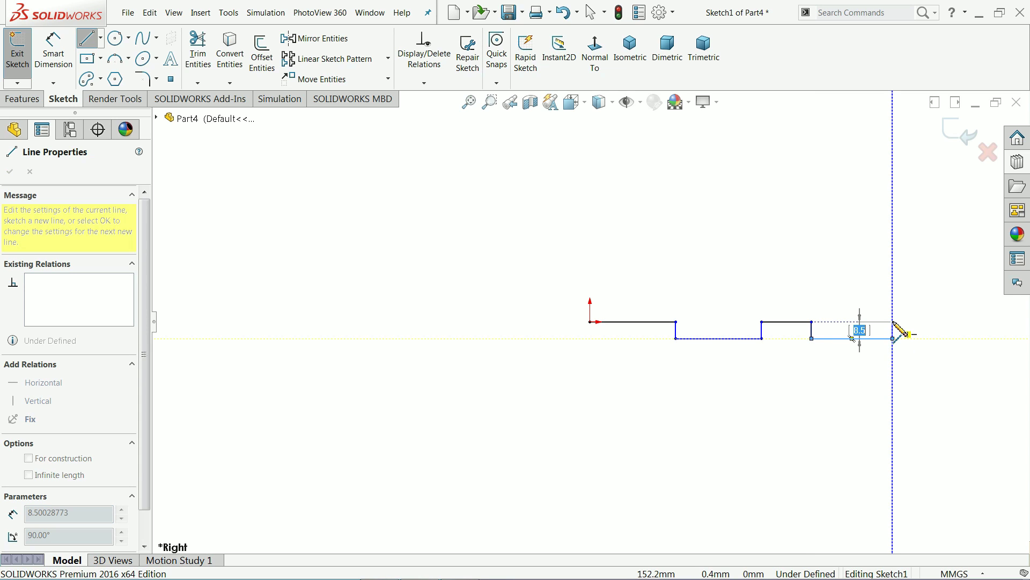
pyautogui.click(893, 323)
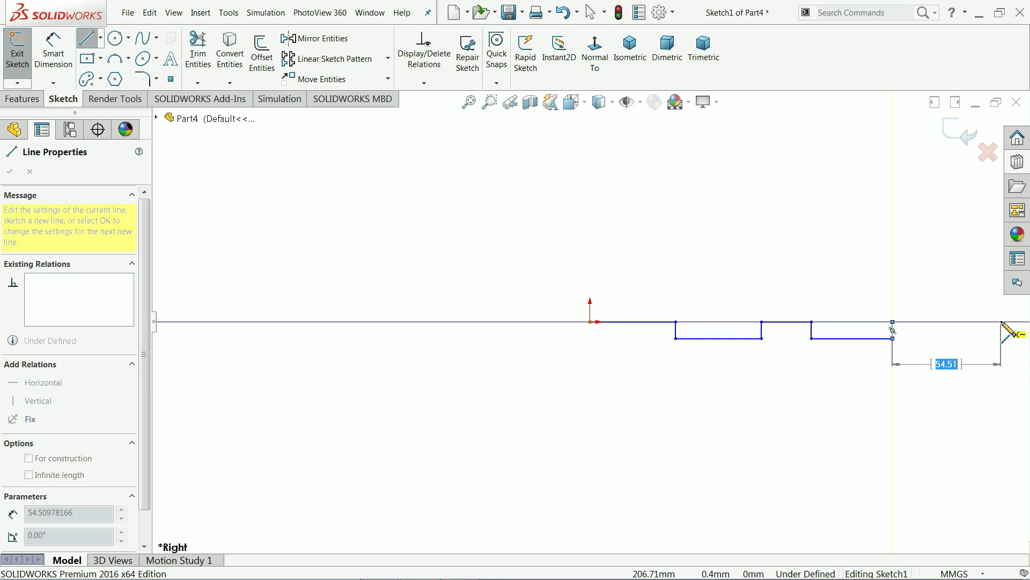
pyautogui.doubleClick(1002, 322)
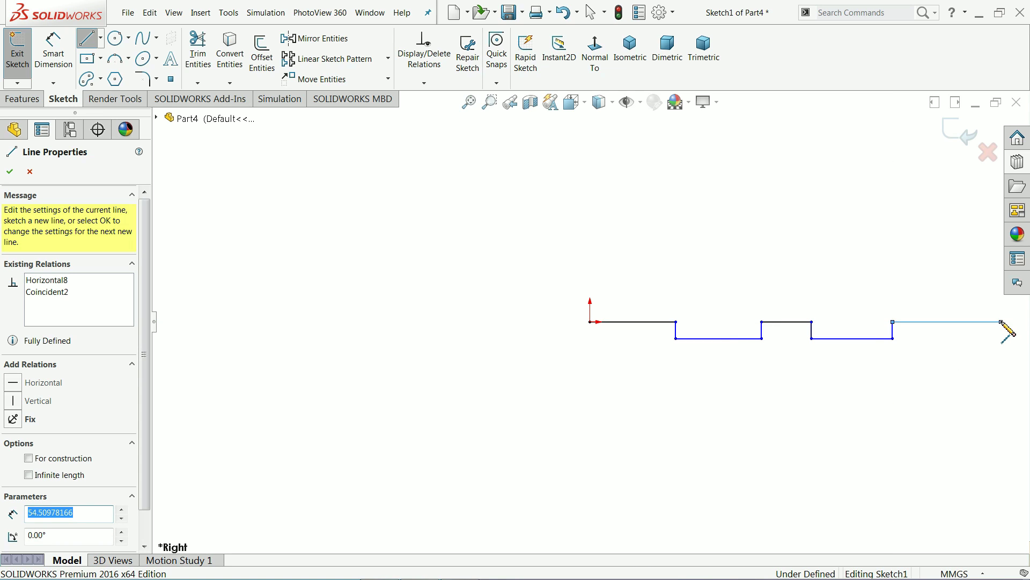
pyautogui.click(1001, 322)
pyautogui.scroll(2, 984, 340)
pyautogui.scroll(-1, 875, 269)
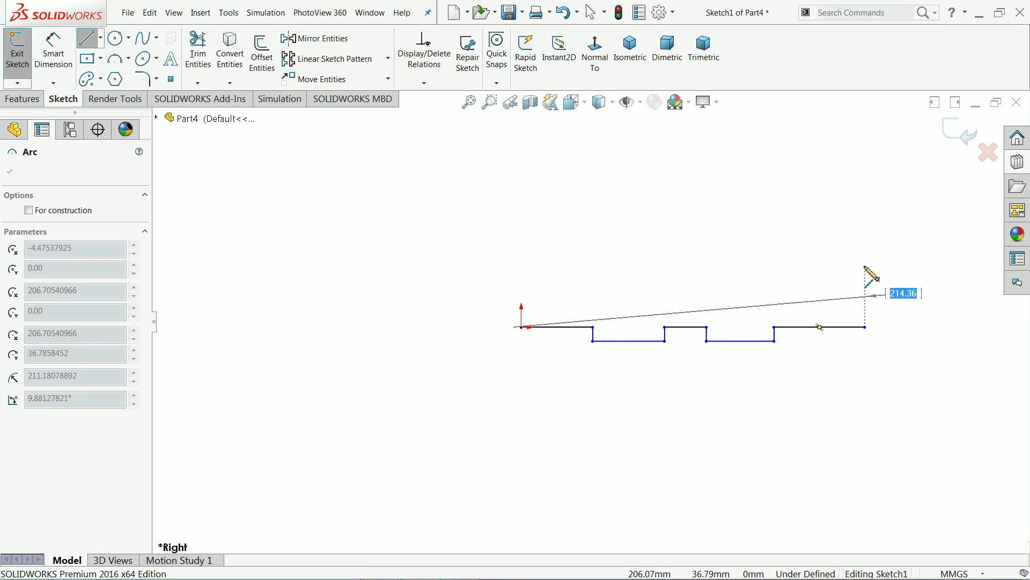
pyautogui.press('Escape')
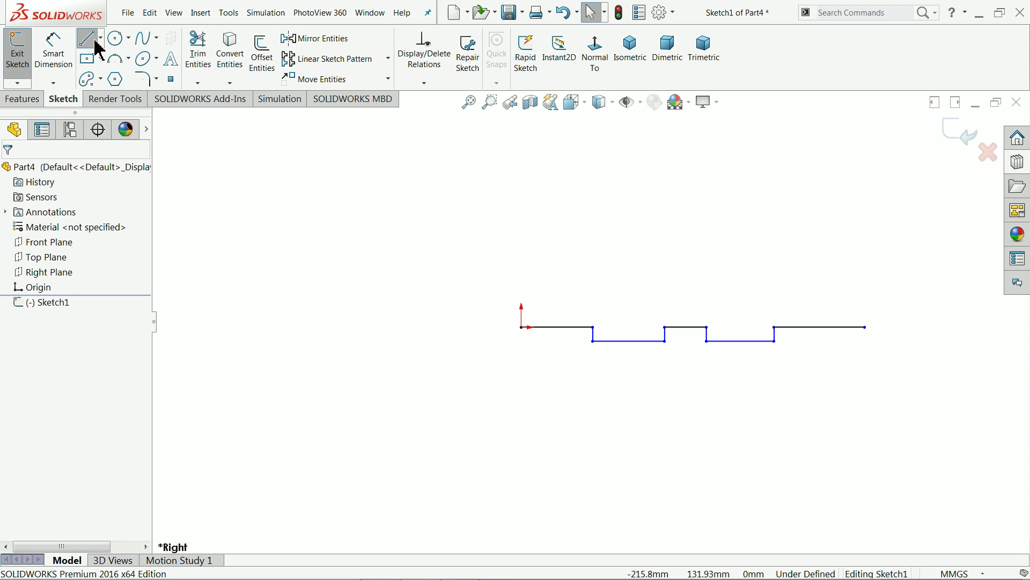
# Draw the right side, high top flat, slope and lower top flat, closing at the origin
pyautogui.click(88, 38)
pyautogui.scroll(-2, 888, 252)
pyautogui.scroll(-1, 649, 395)
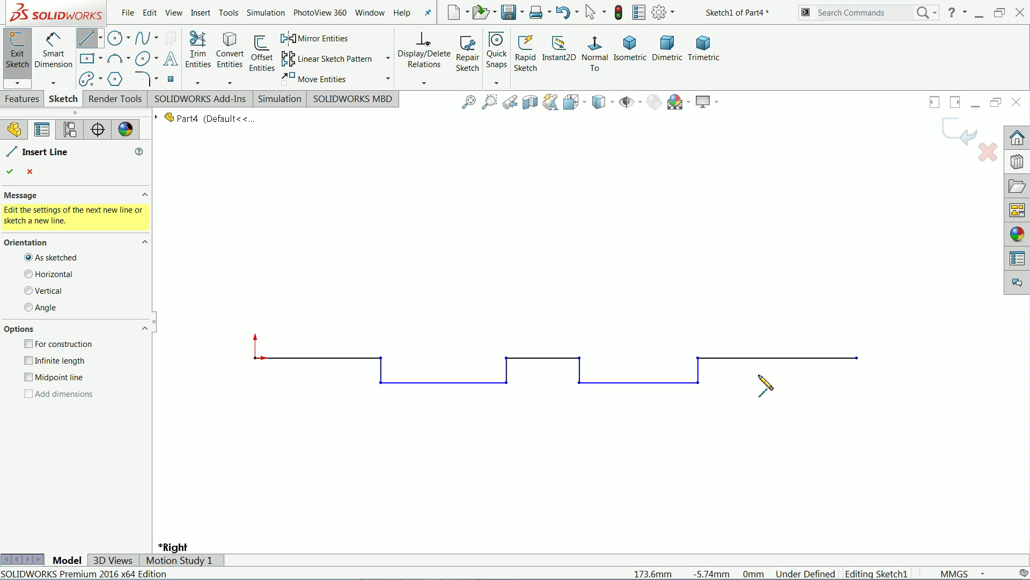
pyautogui.click(856, 358)
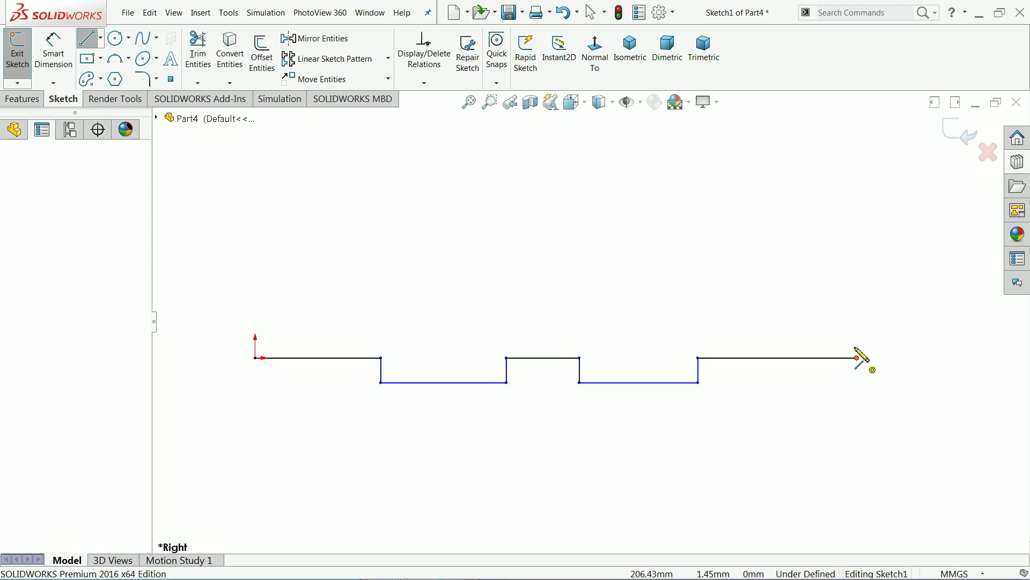
pyautogui.click(856, 216)
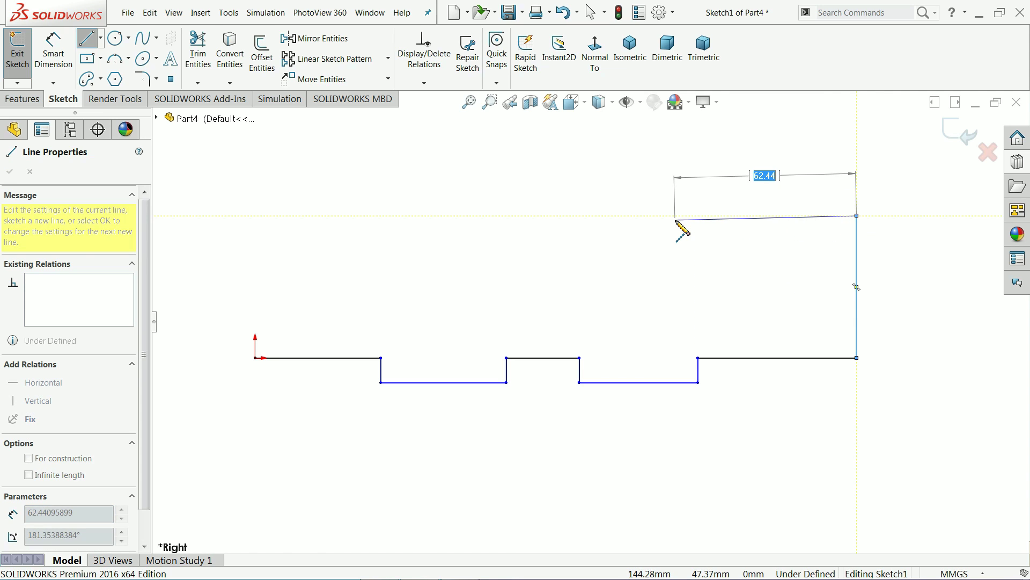
pyautogui.click(674, 216)
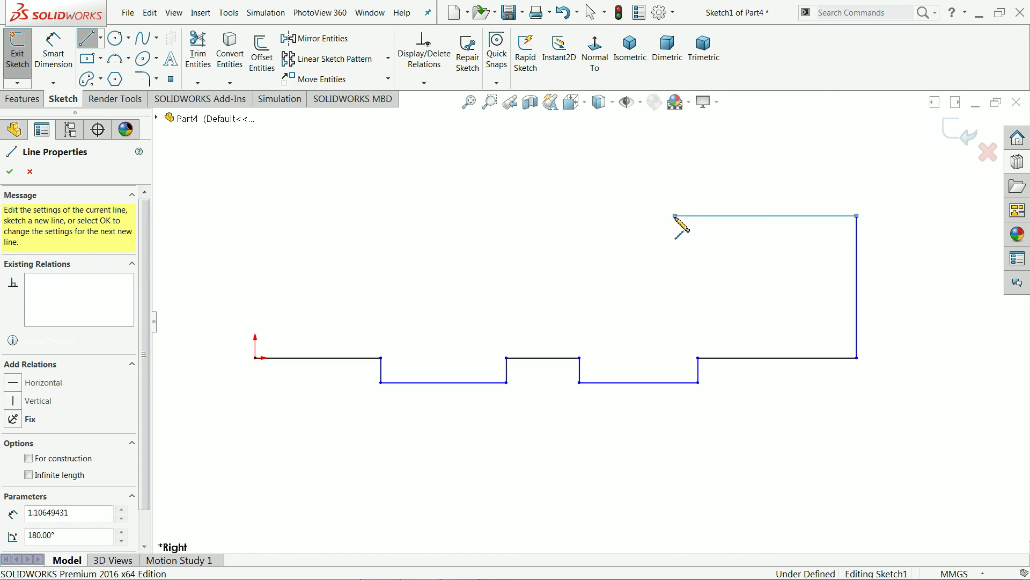
pyautogui.click(550, 267)
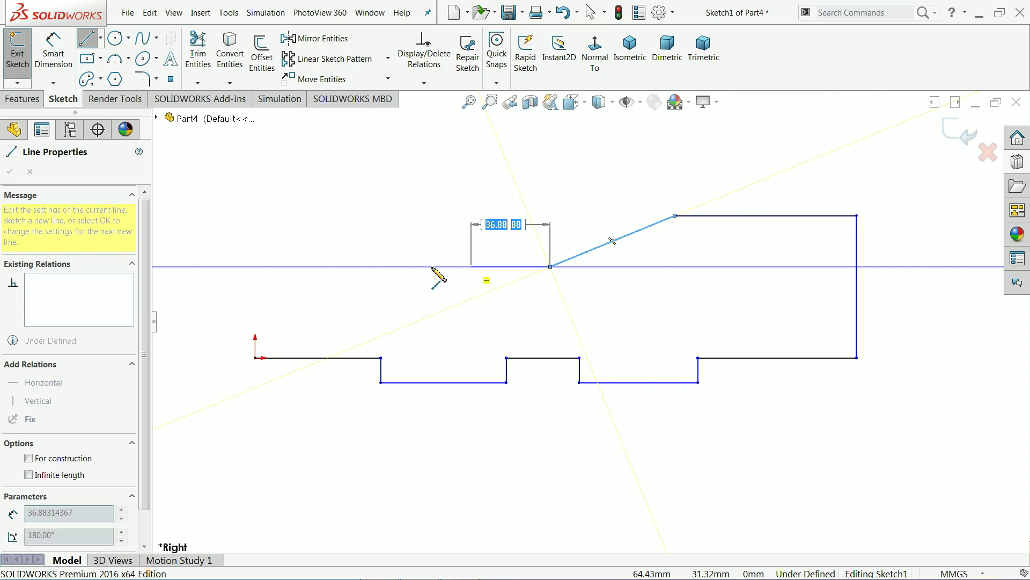
pyautogui.click(256, 267)
pyautogui.click(256, 357)
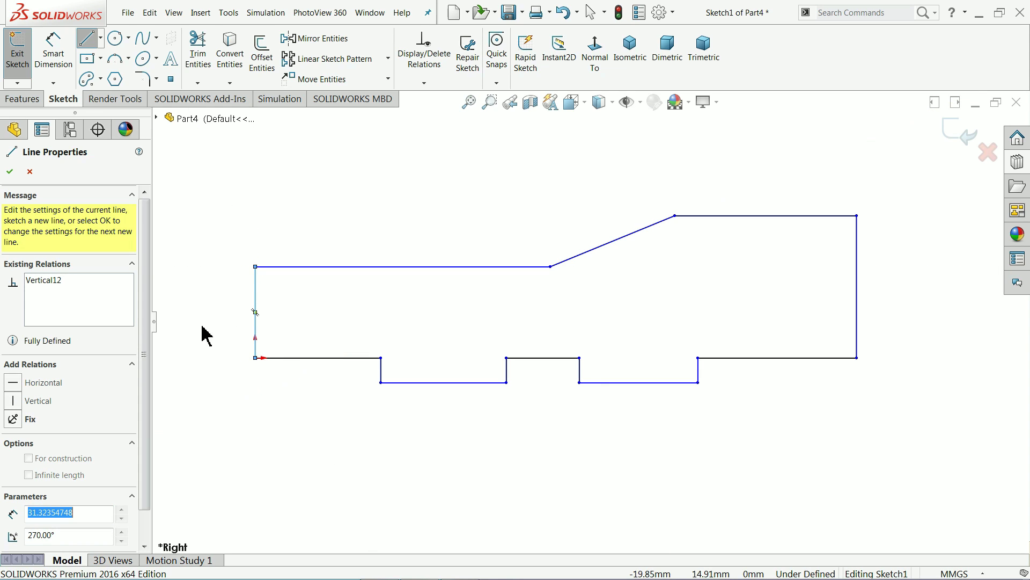
pyautogui.rightClick(201, 300)
pyautogui.click(218, 307)
# Dimension the 200 overall width and the 100 top-left flat
pyautogui.click(54, 49)
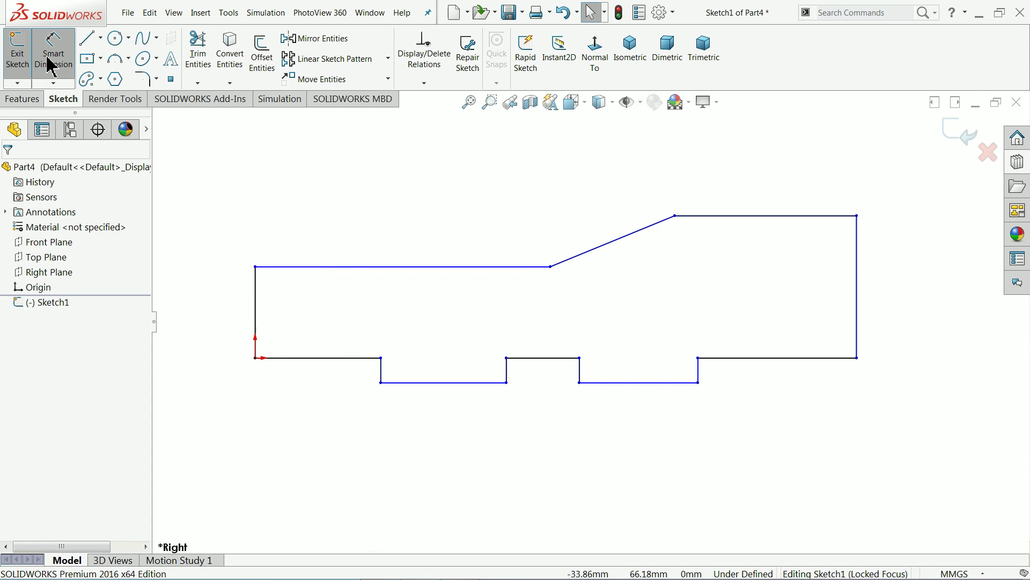
pyautogui.click(294, 313)
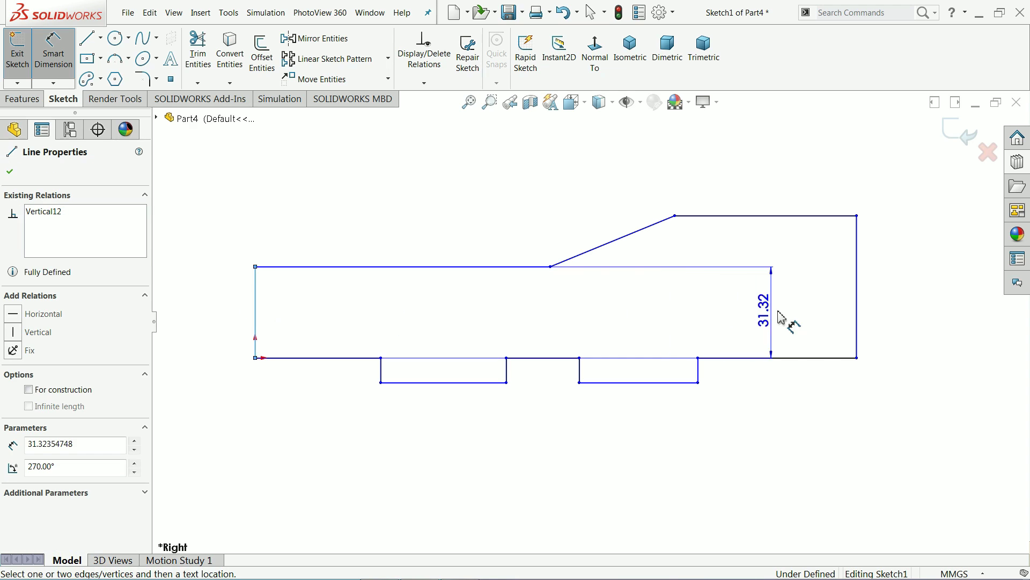
pyautogui.click(858, 322)
pyautogui.click(563, 443)
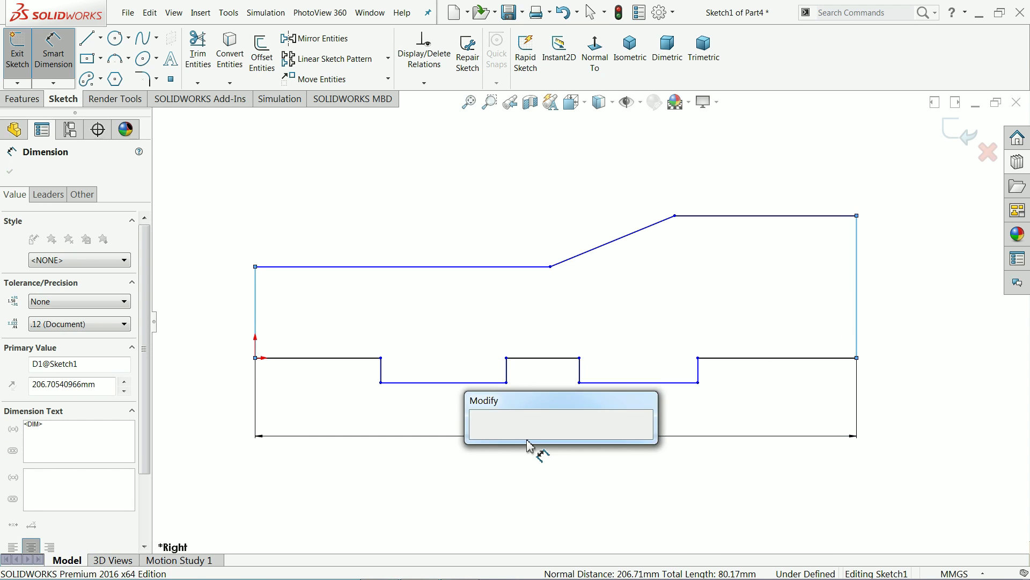
pyautogui.write('200')
pyautogui.click(481, 440)
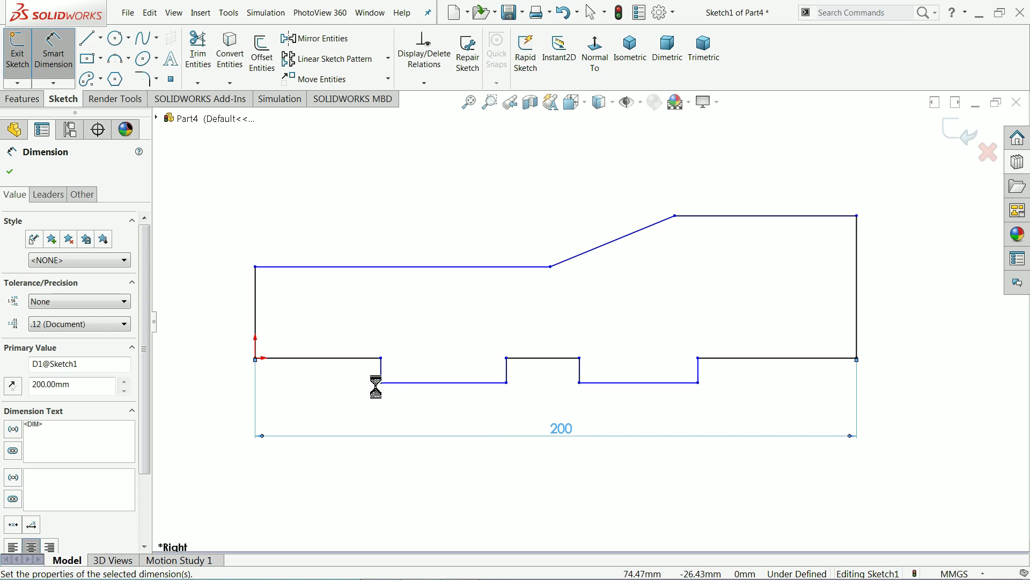
pyautogui.click(365, 267)
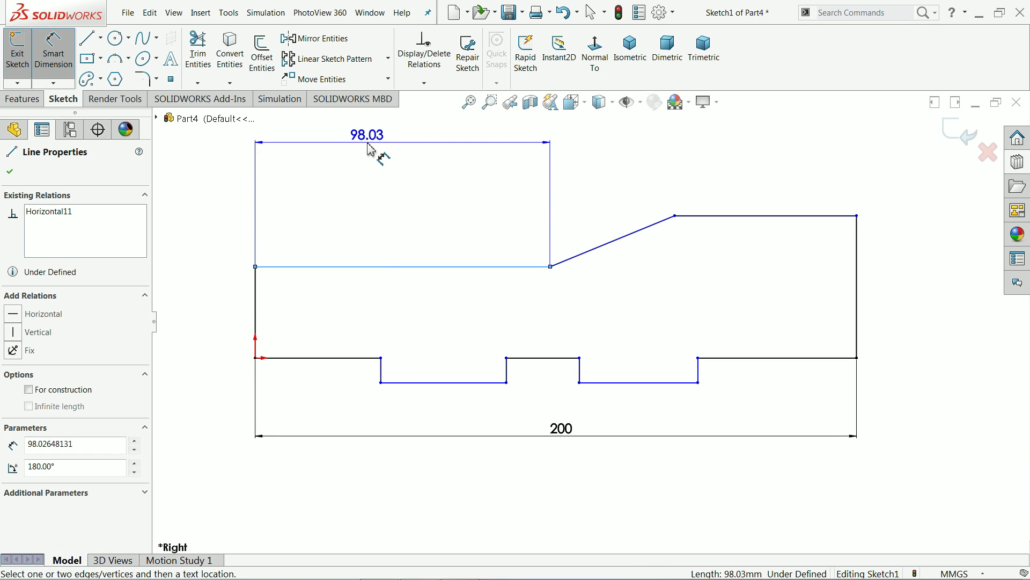
pyautogui.click(370, 151)
pyautogui.write('100')
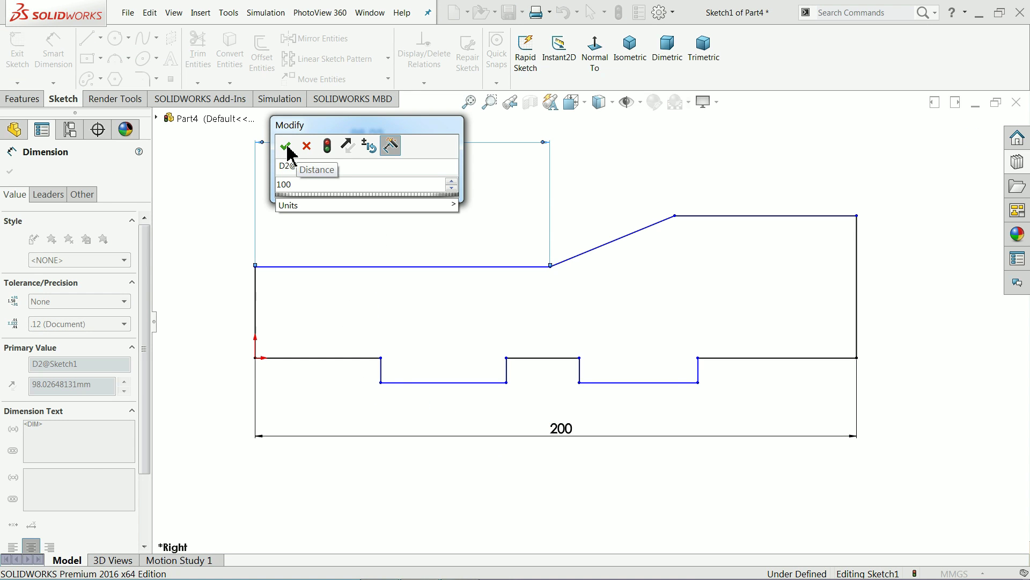
pyautogui.click(288, 153)
# Dimension the 60 top-right flat, 25 left side height and 40 right side height
pyautogui.click(760, 216)
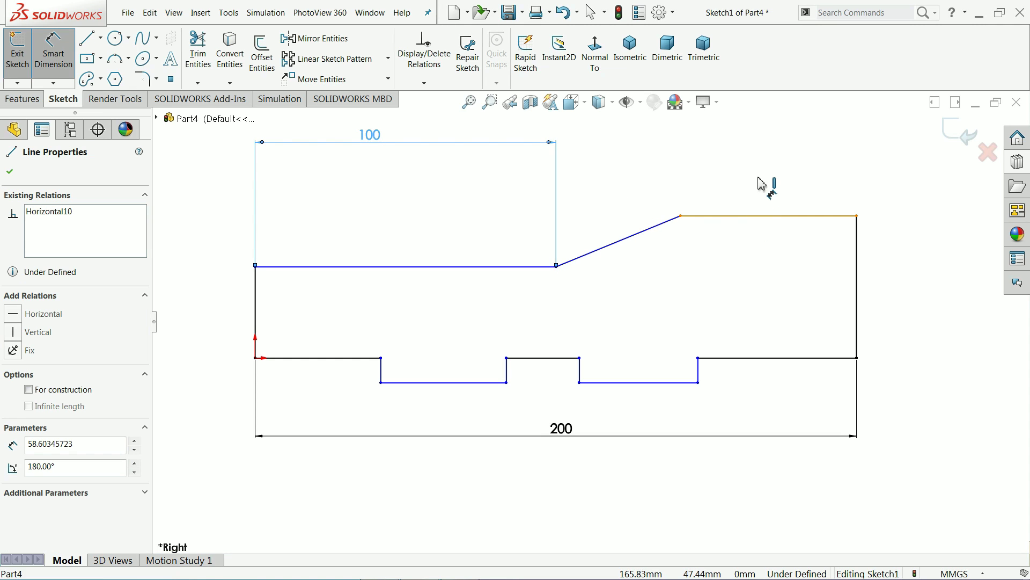
pyautogui.click(762, 168)
pyautogui.write('60')
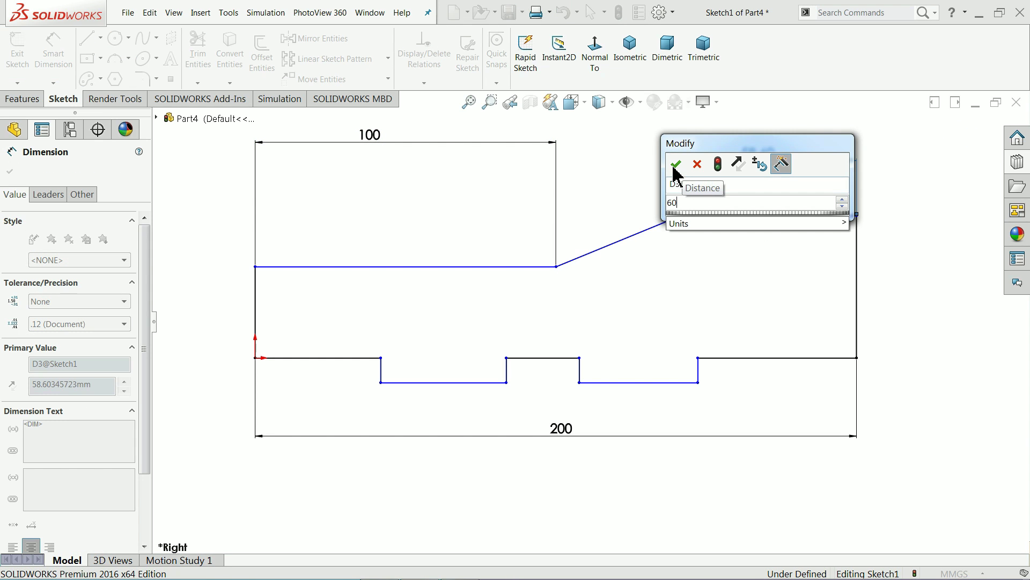
pyautogui.click(675, 165)
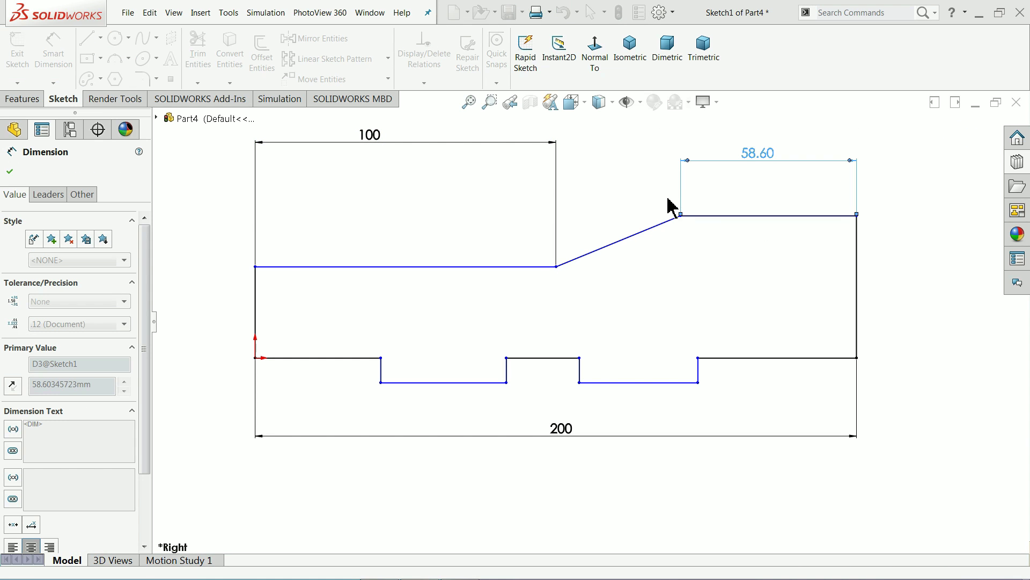
pyautogui.click(225, 313)
pyautogui.write('25')
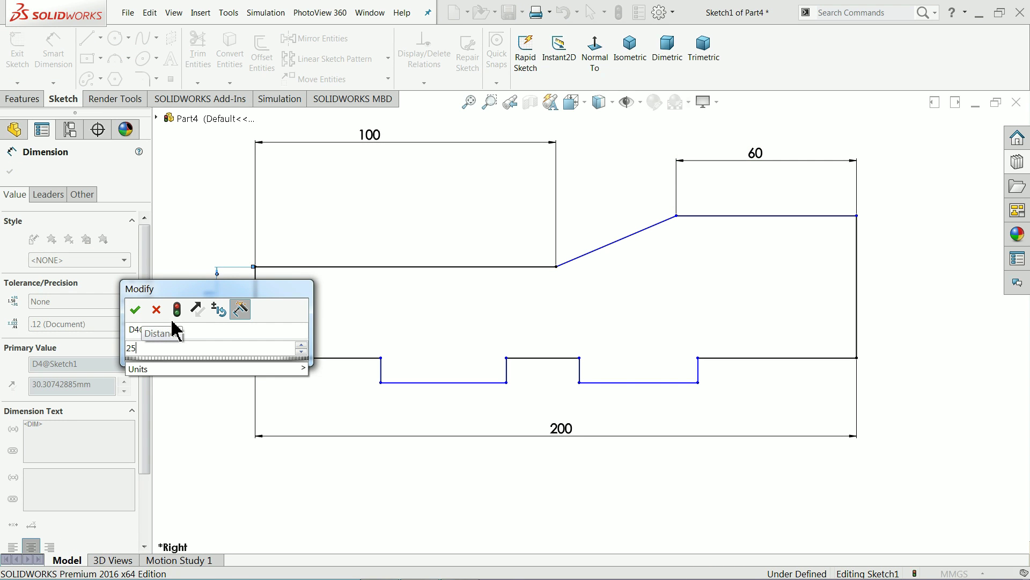
pyautogui.click(135, 309)
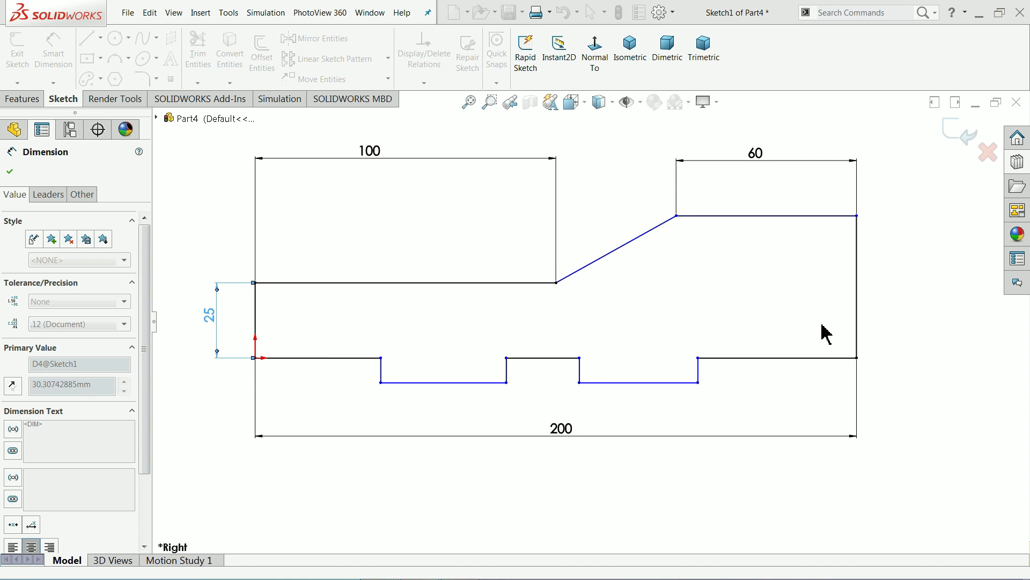
pyautogui.click(871, 295)
pyautogui.click(913, 294)
pyautogui.write('40')
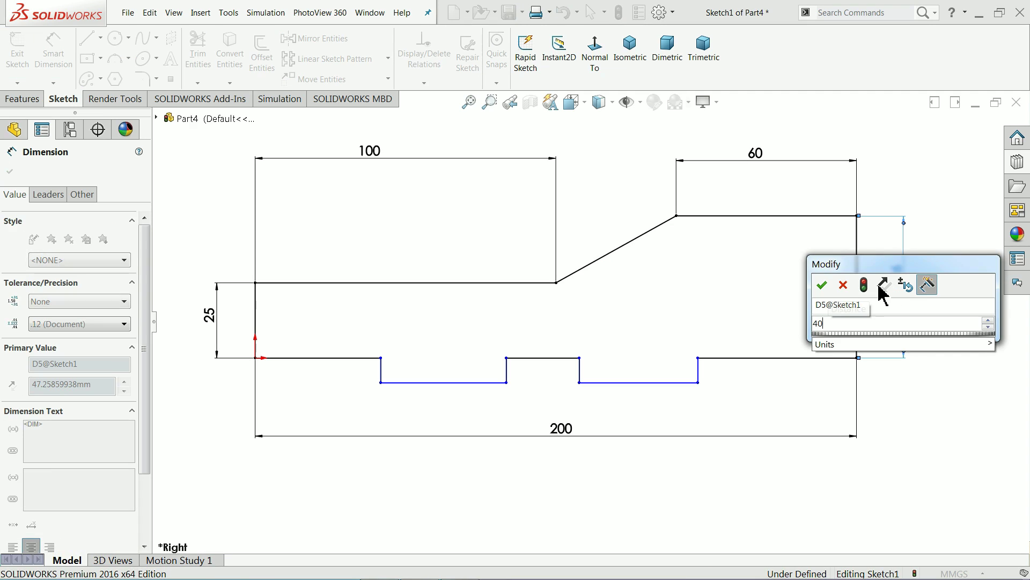
pyautogui.click(822, 285)
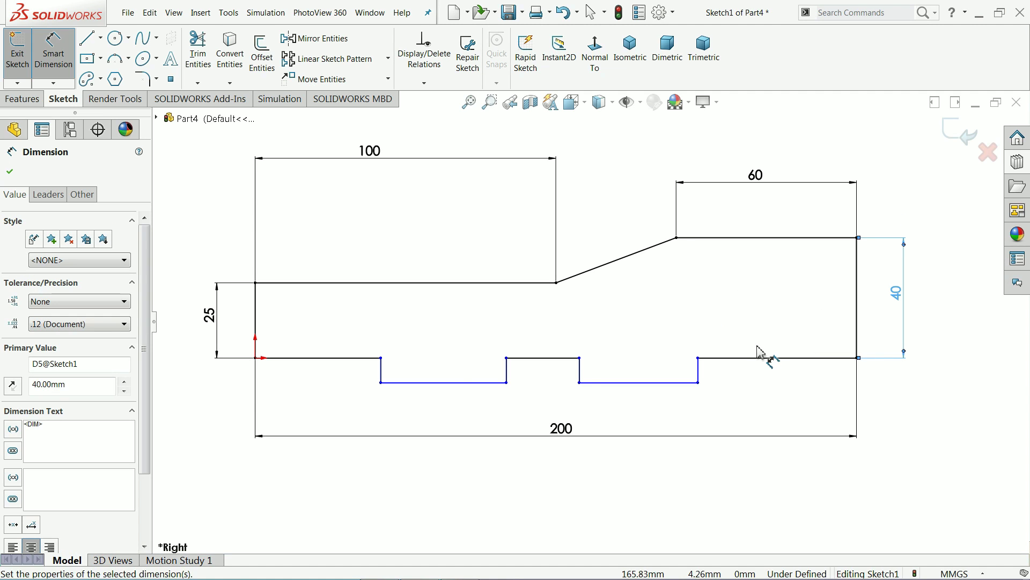
# Make the three base segments collinear and the two notch bottoms collinear and equal
pyautogui.click(70, 59)
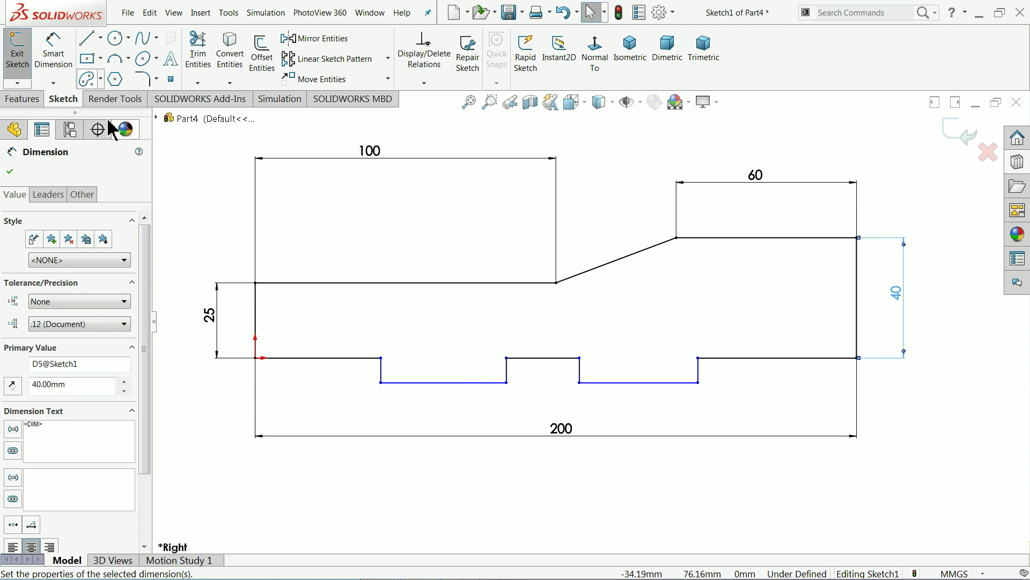
pyautogui.click(348, 357)
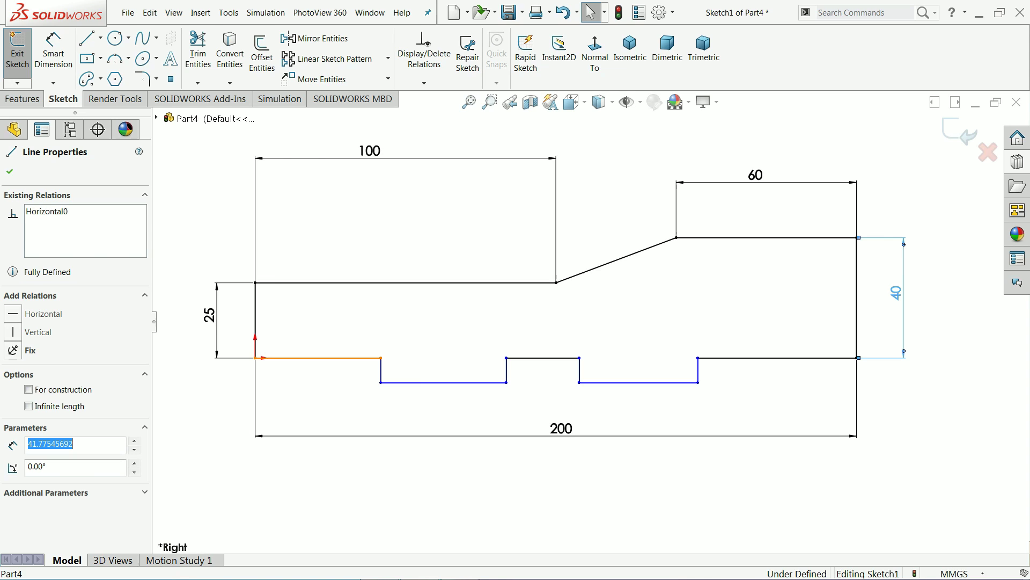
pyautogui.keyDown('ctrl'); pyautogui.click(536, 358); pyautogui.keyUp('ctrl')
pyautogui.keyDown('ctrl'); pyautogui.click(724, 359); pyautogui.keyUp('ctrl')
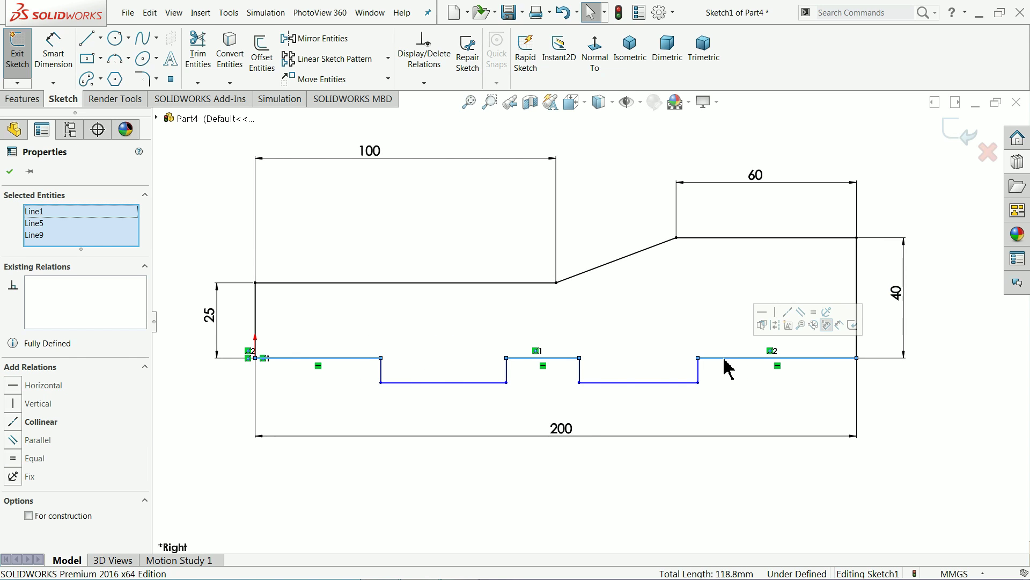
pyautogui.click(793, 321)
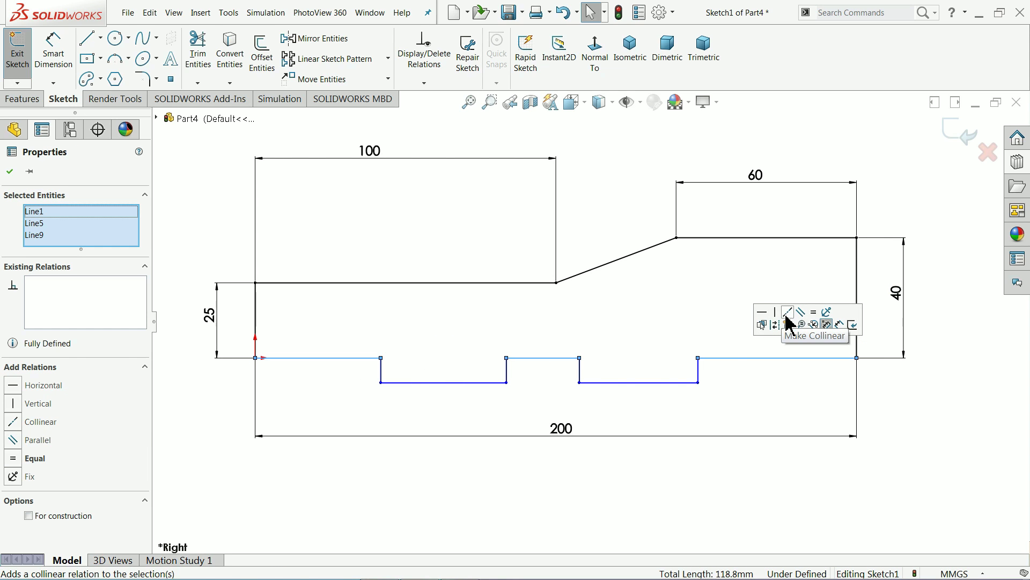
pyautogui.click(660, 383)
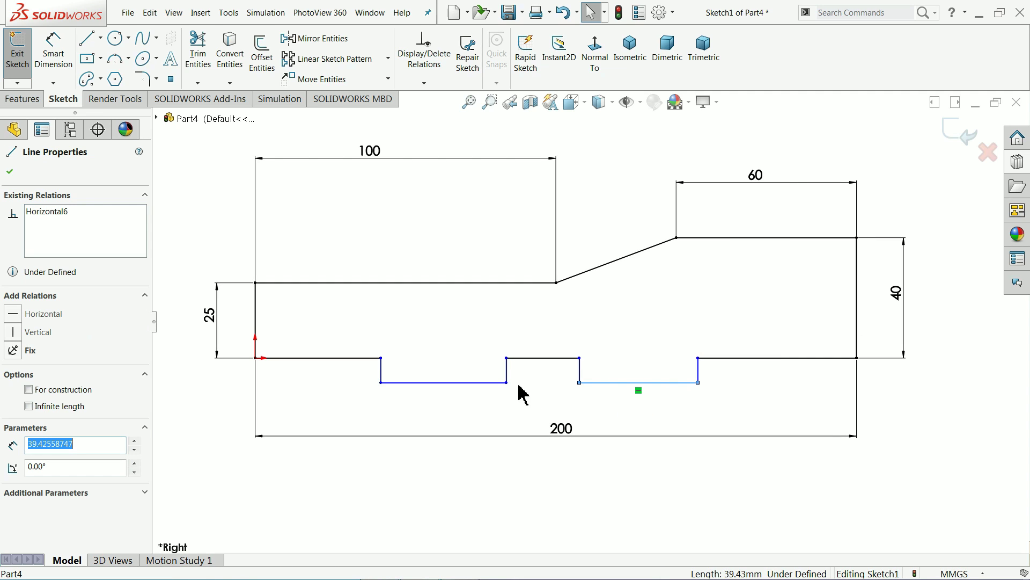
pyautogui.keyDown('ctrl'); pyautogui.click(487, 383); pyautogui.keyUp('ctrl')
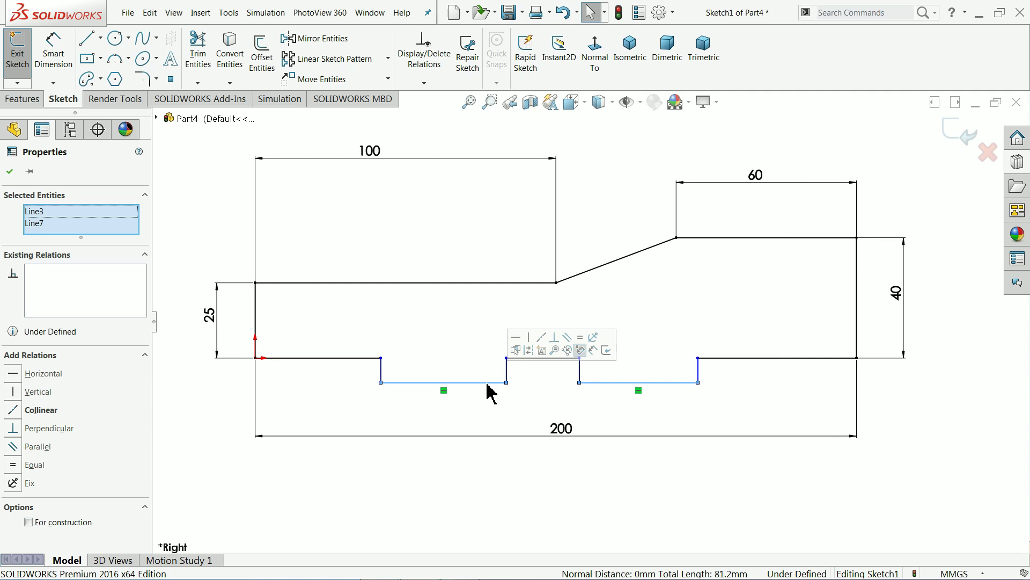
pyautogui.click(540, 341)
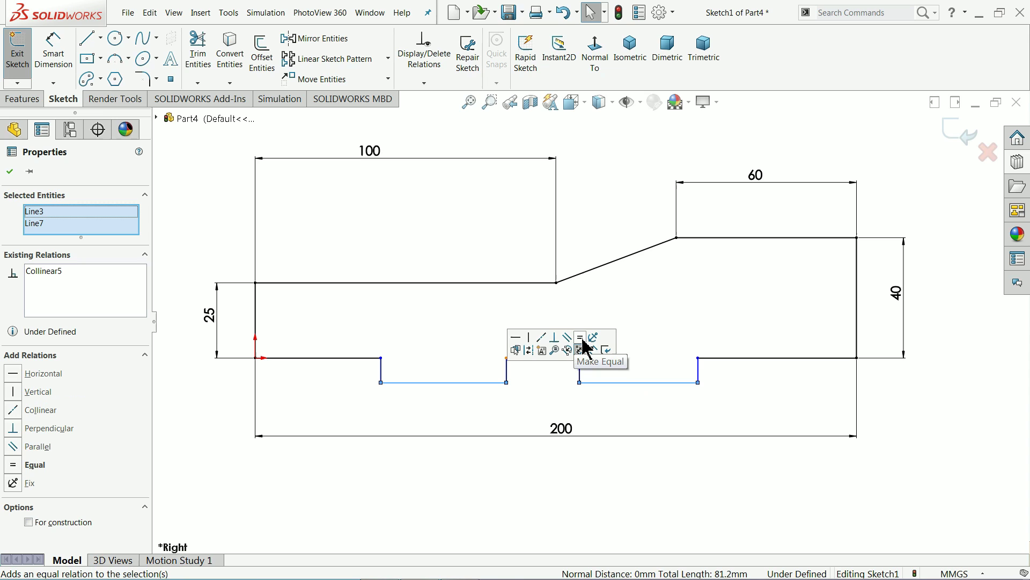
pyautogui.click(532, 408)
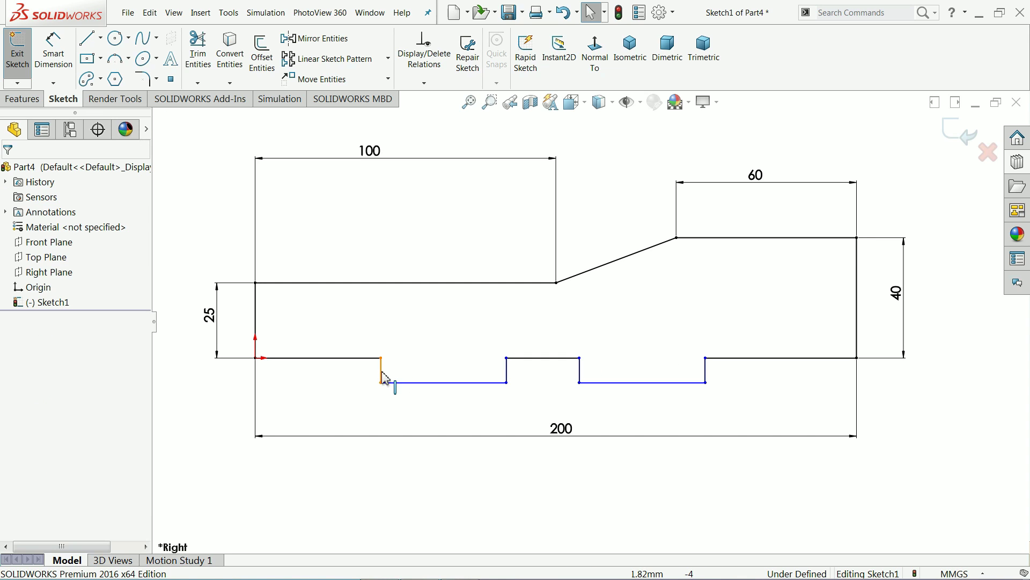
# Make the four notch side lines equal
pyautogui.click(382, 375)
pyautogui.keyDown('ctrl'); pyautogui.click(507, 376); pyautogui.keyUp('ctrl')
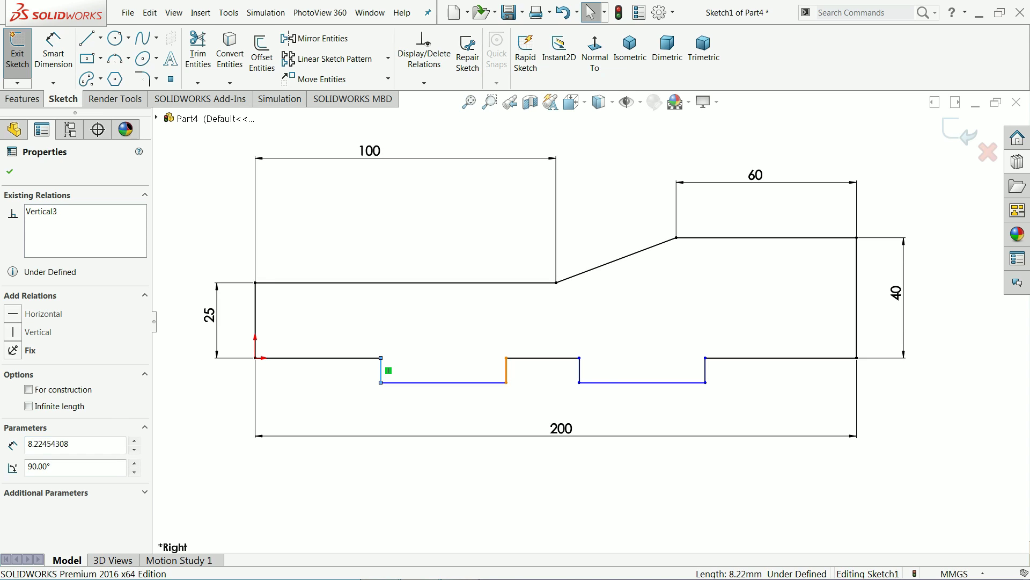
pyautogui.keyDown('ctrl'); pyautogui.click(580, 370); pyautogui.keyUp('ctrl')
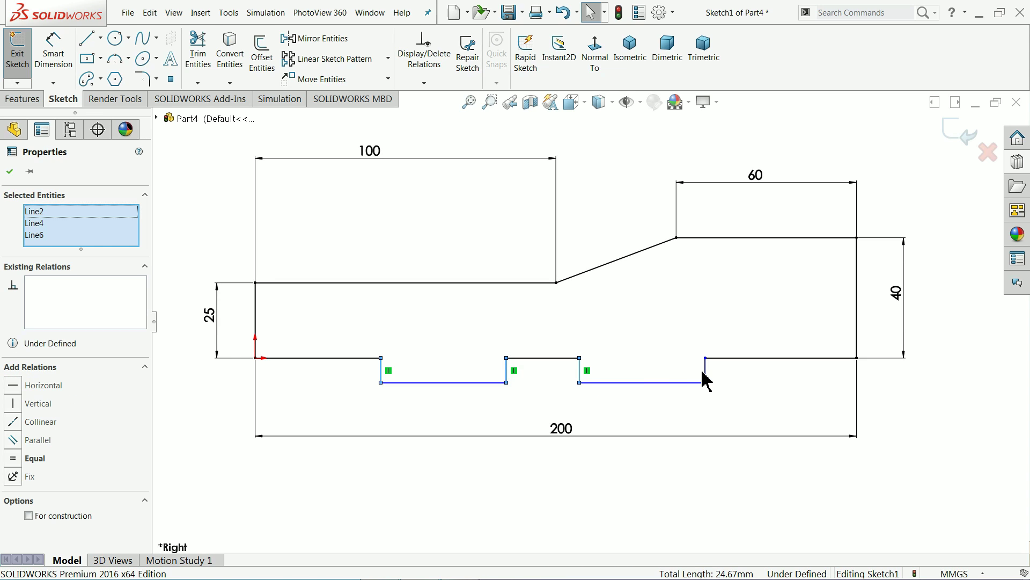
pyautogui.keyDown('ctrl'); pyautogui.click(705, 376); pyautogui.keyUp('ctrl')
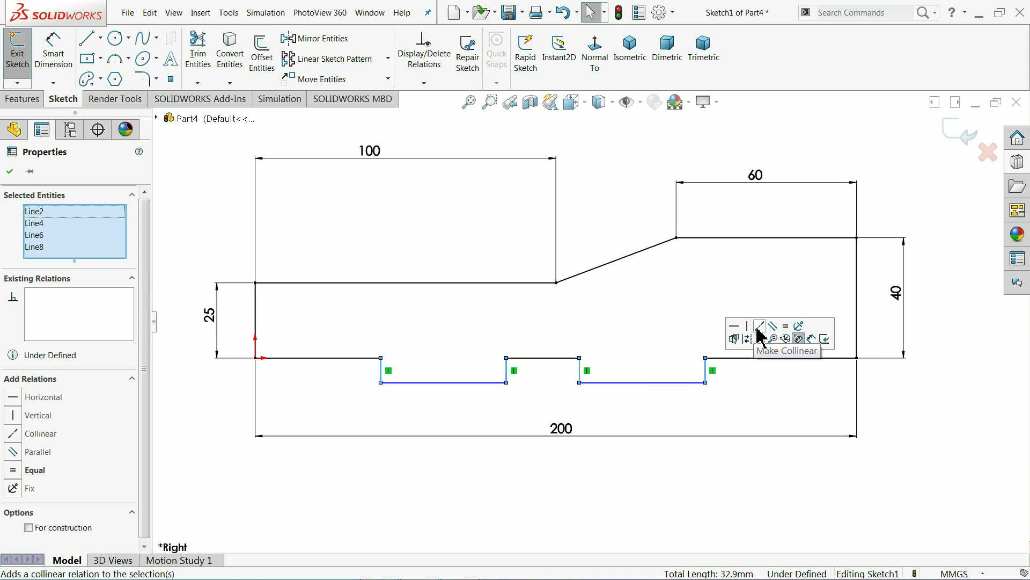
pyautogui.click(737, 396)
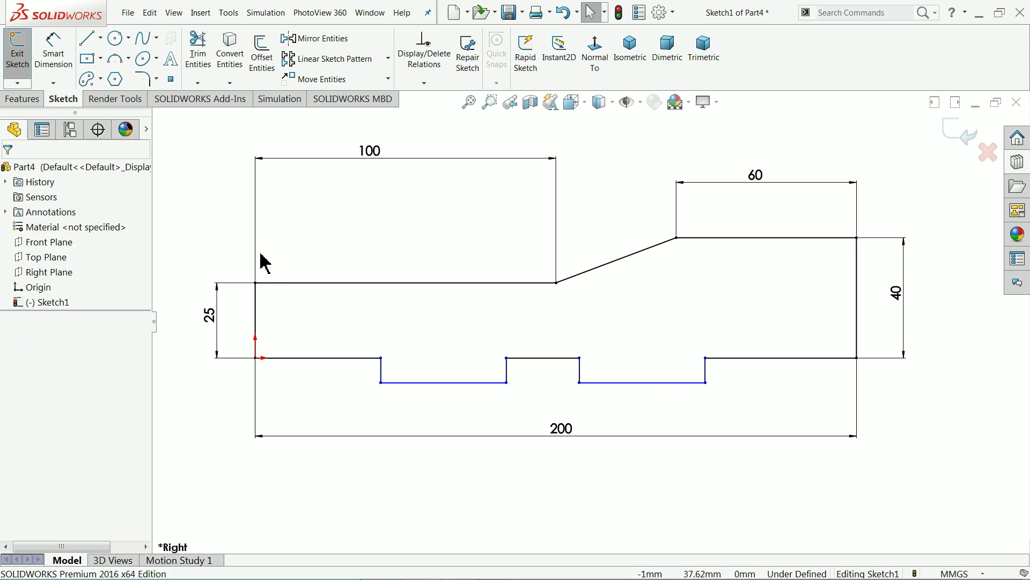
# Dimension the bottom-left base line to 50 and the left notch width to 37.5
pyautogui.click(53, 54)
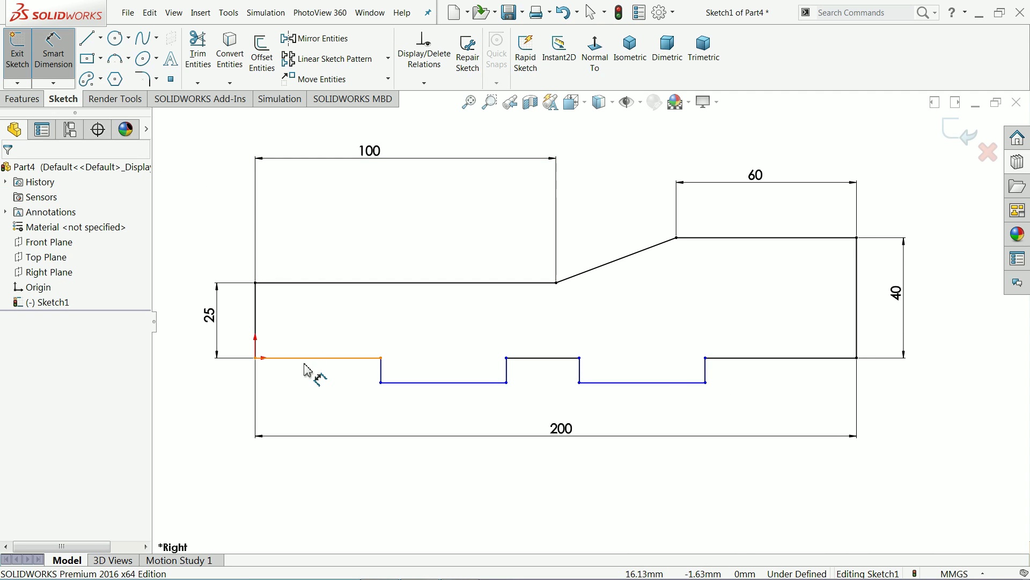
pyautogui.click(321, 358)
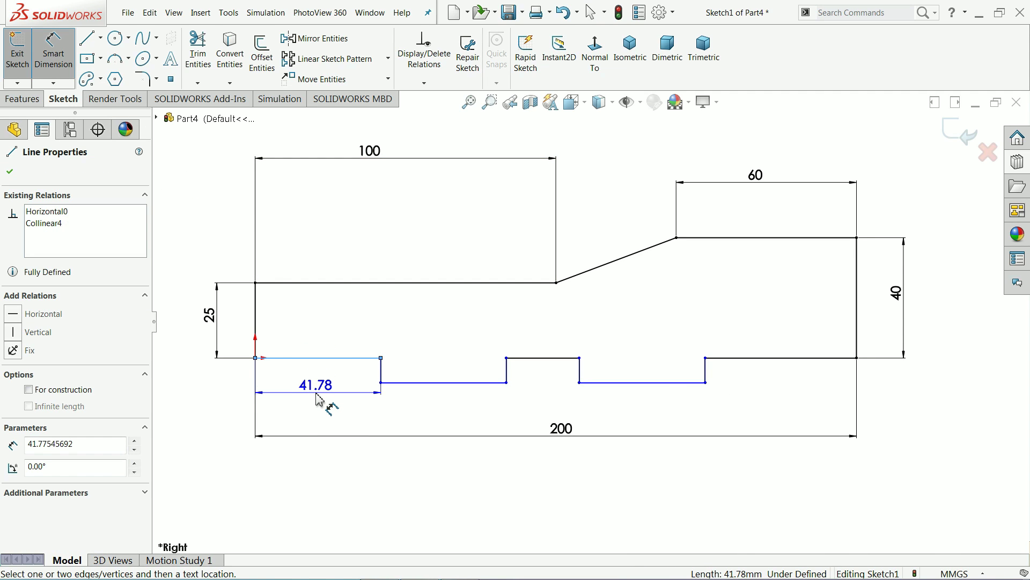
pyautogui.click(322, 427)
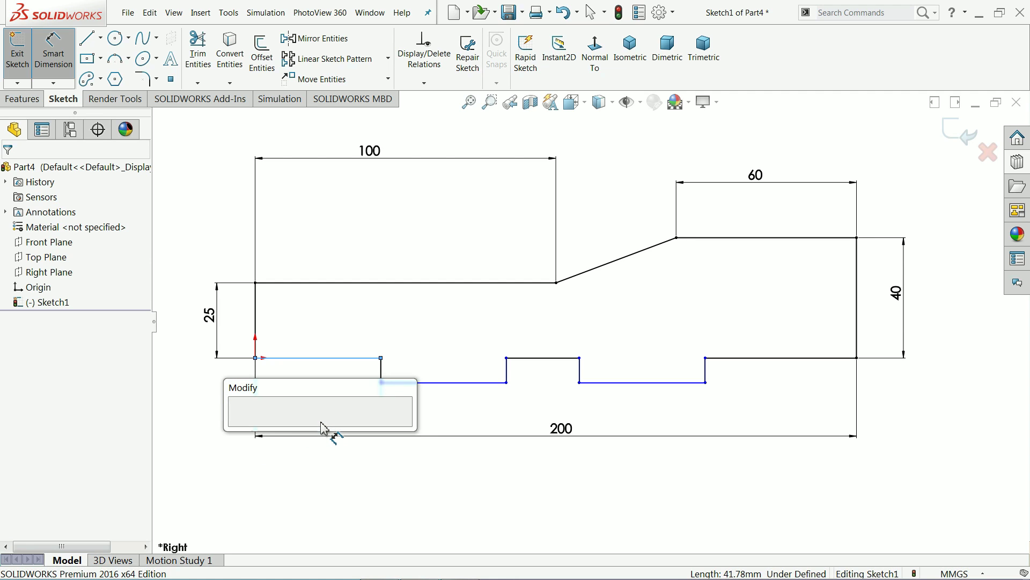
pyautogui.write('50')
pyautogui.click(238, 425)
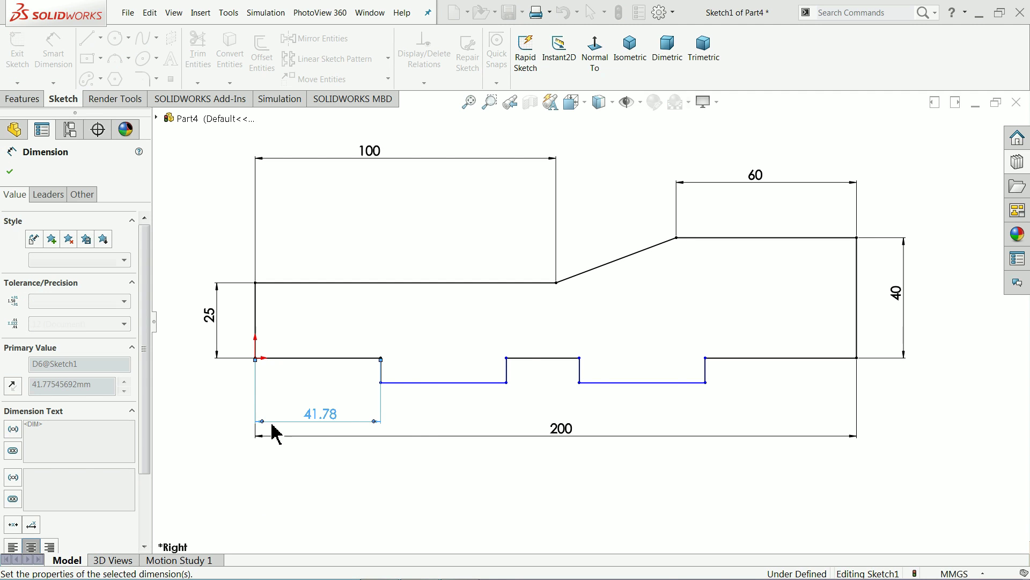
pyautogui.click(461, 382)
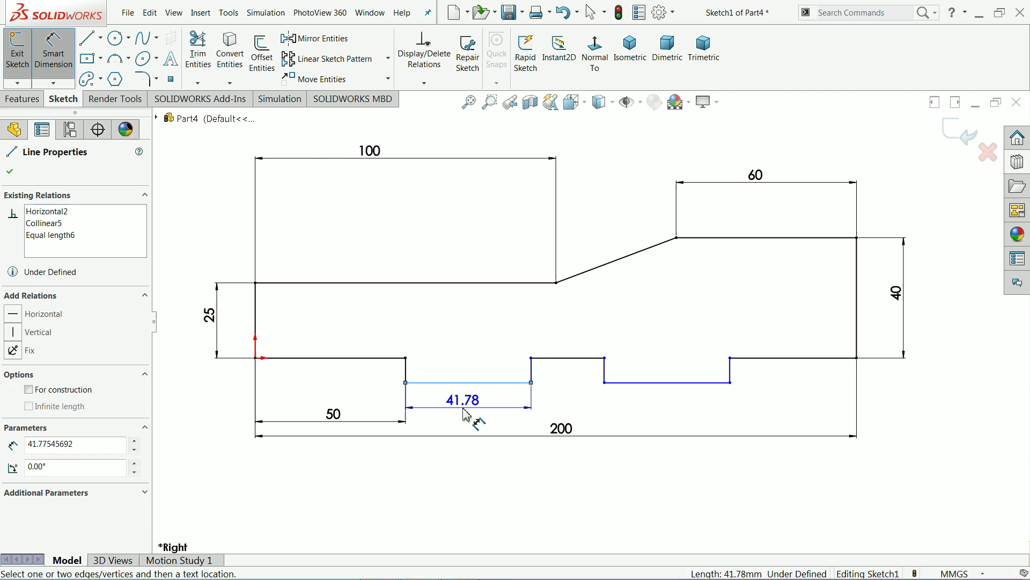
pyautogui.click(466, 414)
pyautogui.write('37.5')
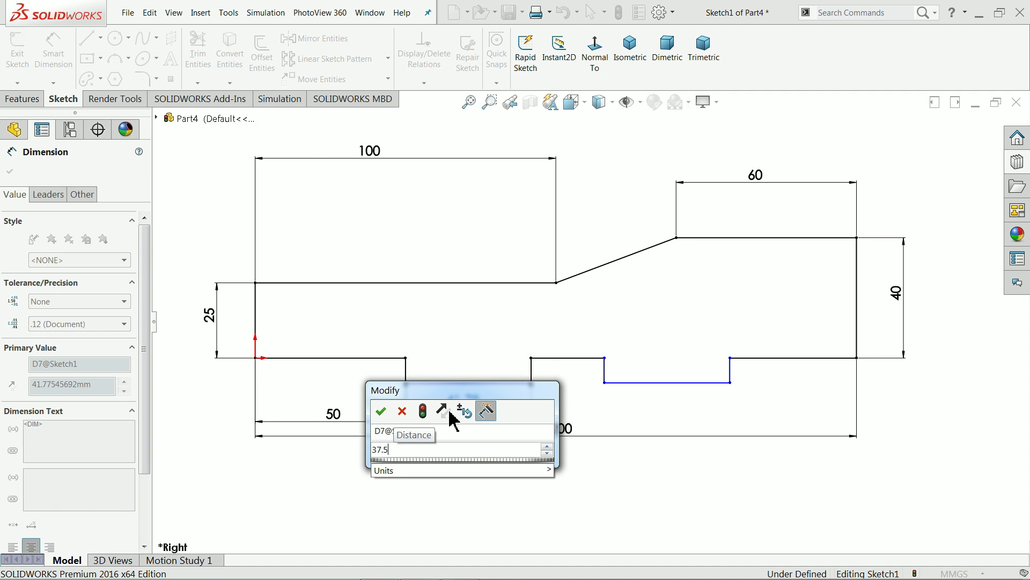
pyautogui.press('Return')
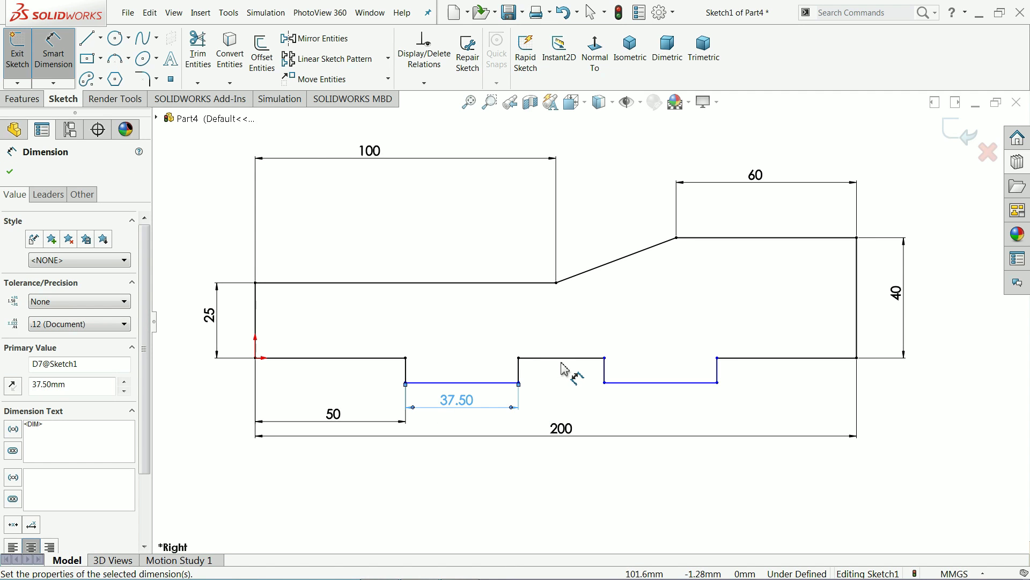
# Set the raised middle segment to 25, add a driven 100 span, and move the 200 lower
pyautogui.click(567, 365)
pyautogui.click(564, 413)
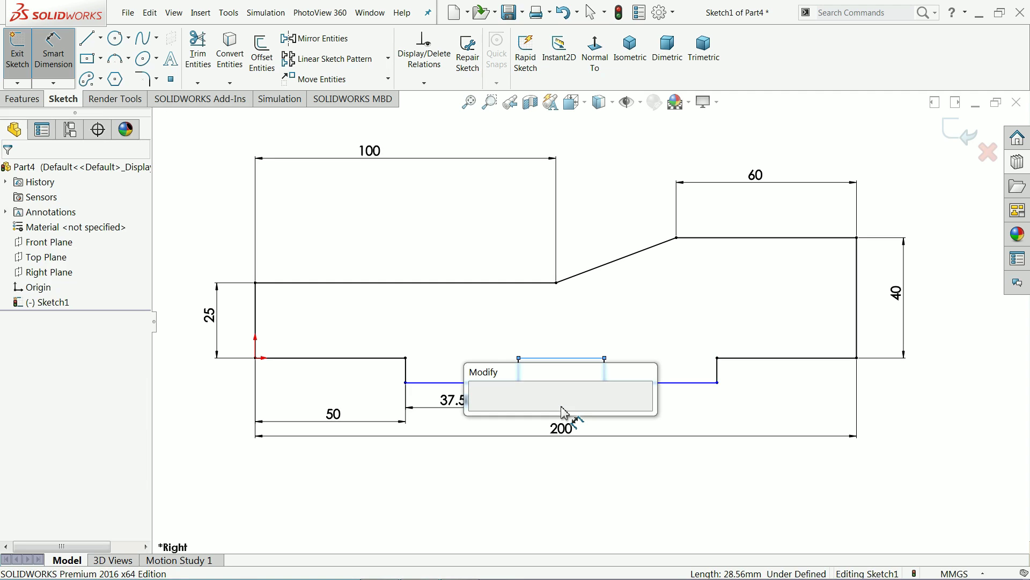
pyautogui.write('25')
pyautogui.click(480, 410)
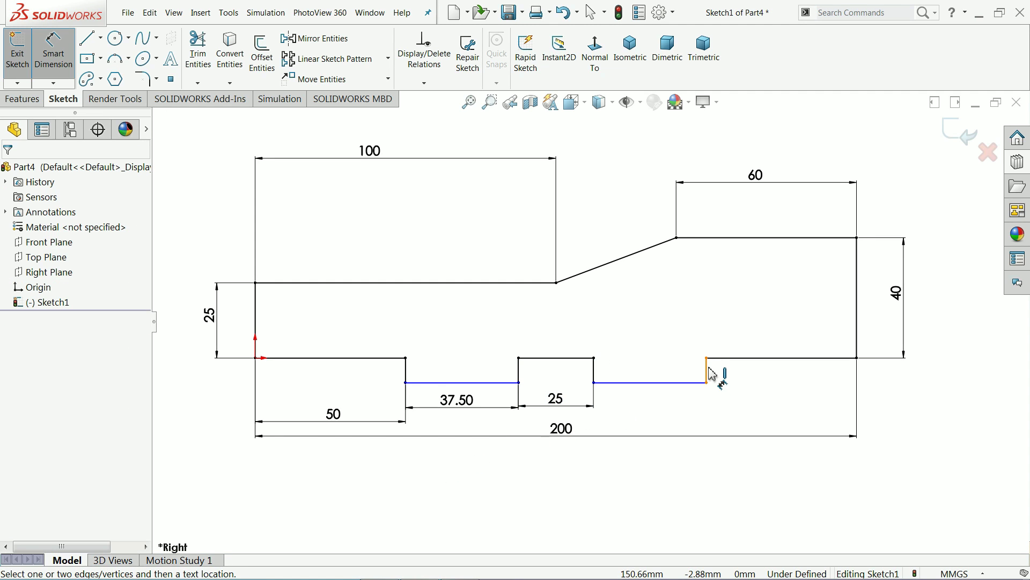
pyautogui.click(708, 369)
pyautogui.click(406, 370)
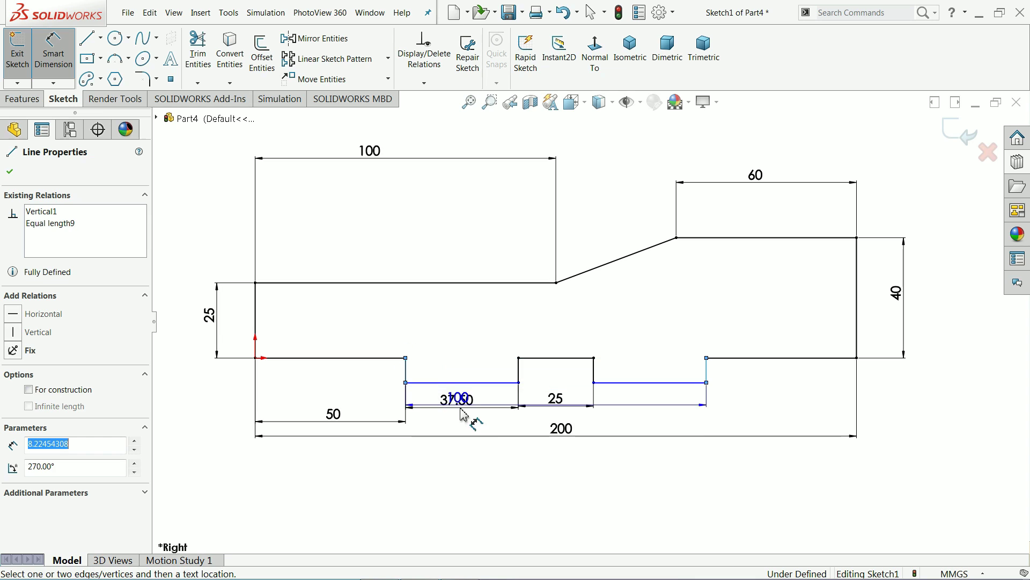
pyautogui.click(552, 462)
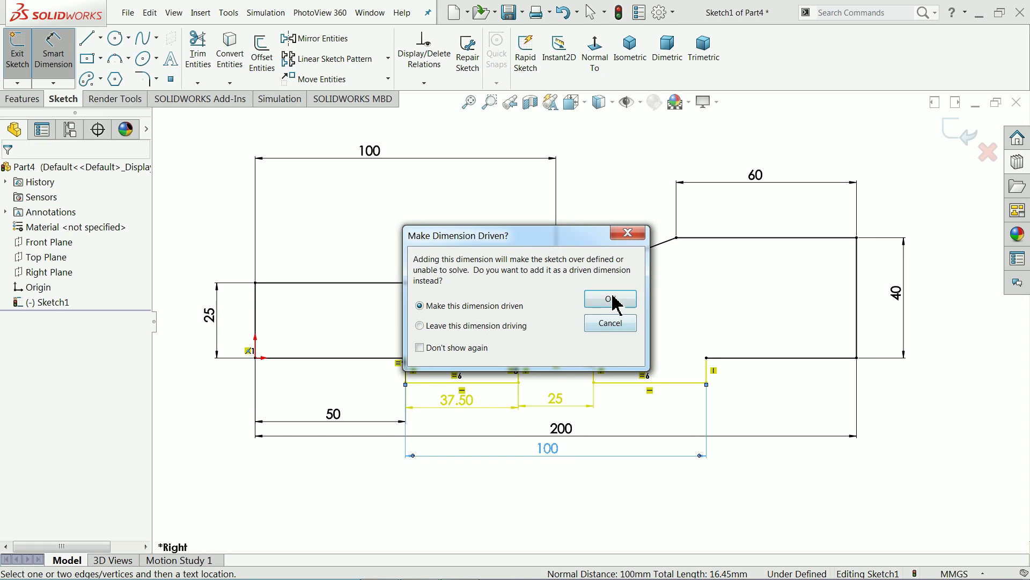
pyautogui.click(610, 299)
pyautogui.moveTo(563, 430); pyautogui.dragTo(560, 467)
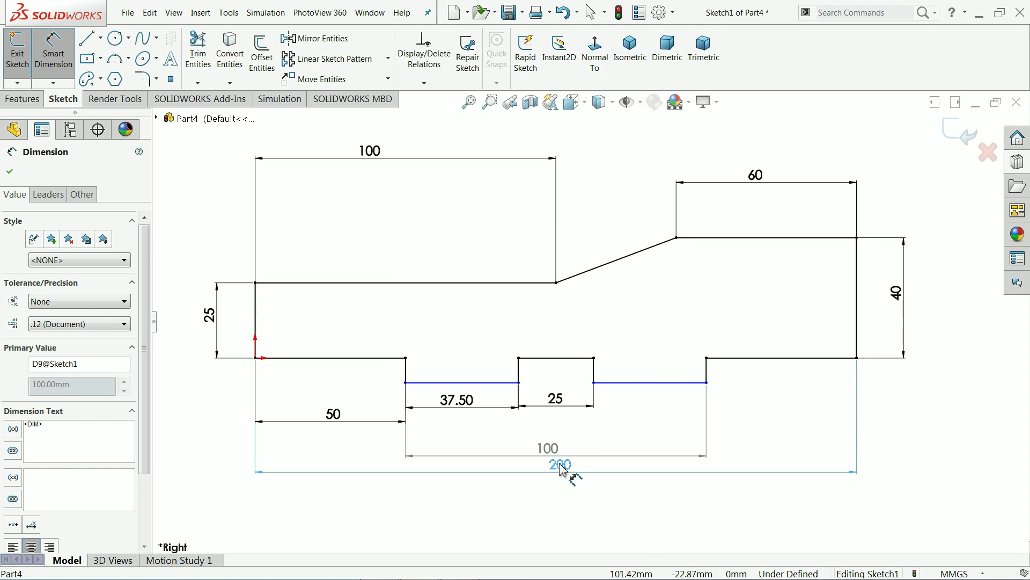
pyautogui.click(561, 466)
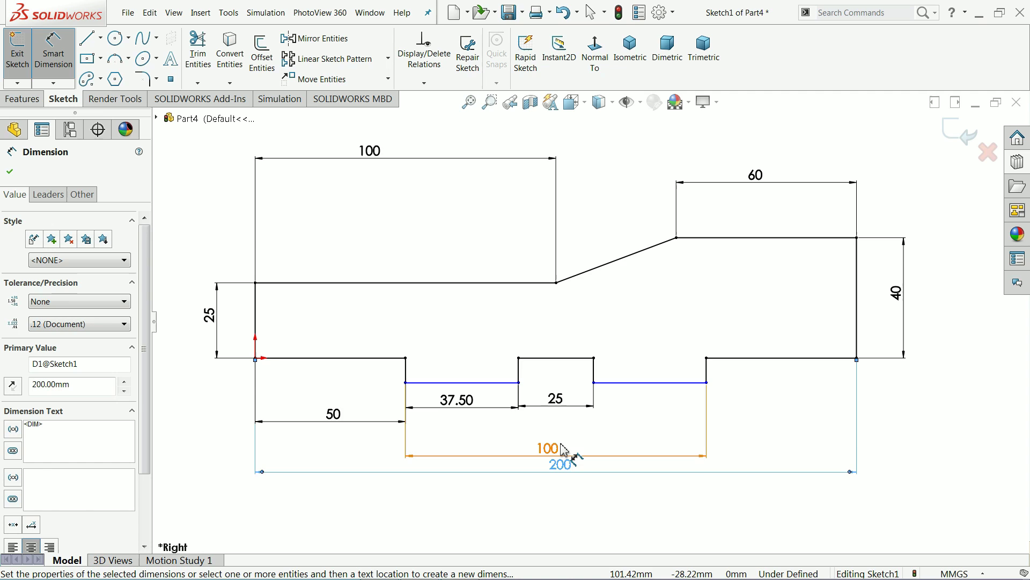
# Set the notch depth to 10 mm, fully defining the sketch
pyautogui.click(406, 376)
pyautogui.click(382, 377)
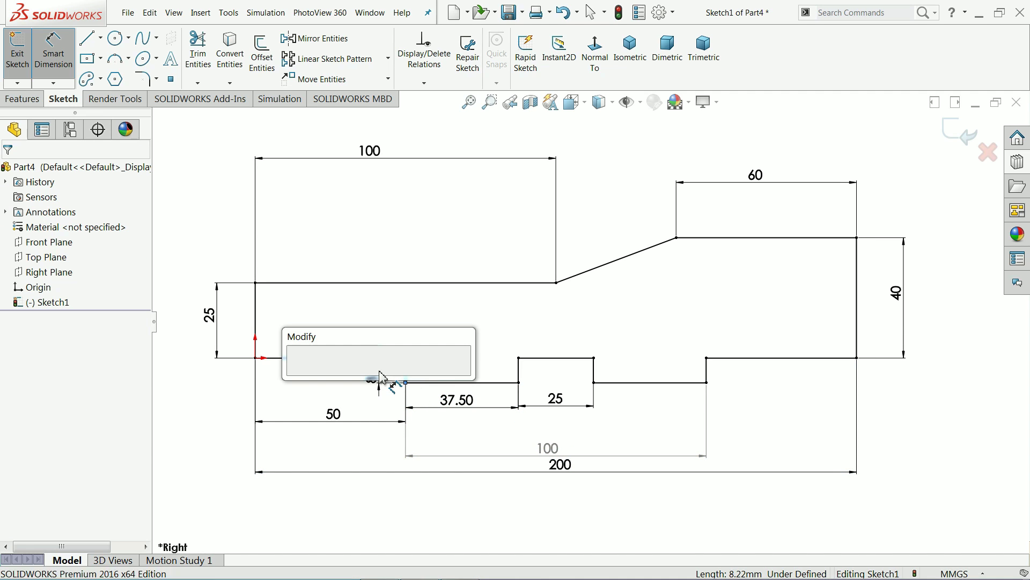
pyautogui.write('10')
pyautogui.click(298, 375)
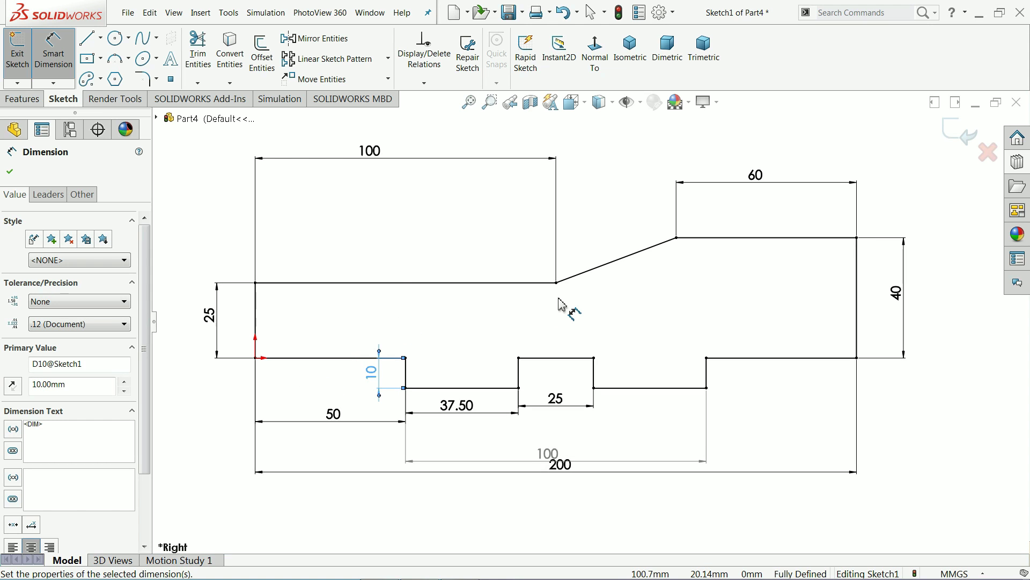
pyautogui.click(22, 98)
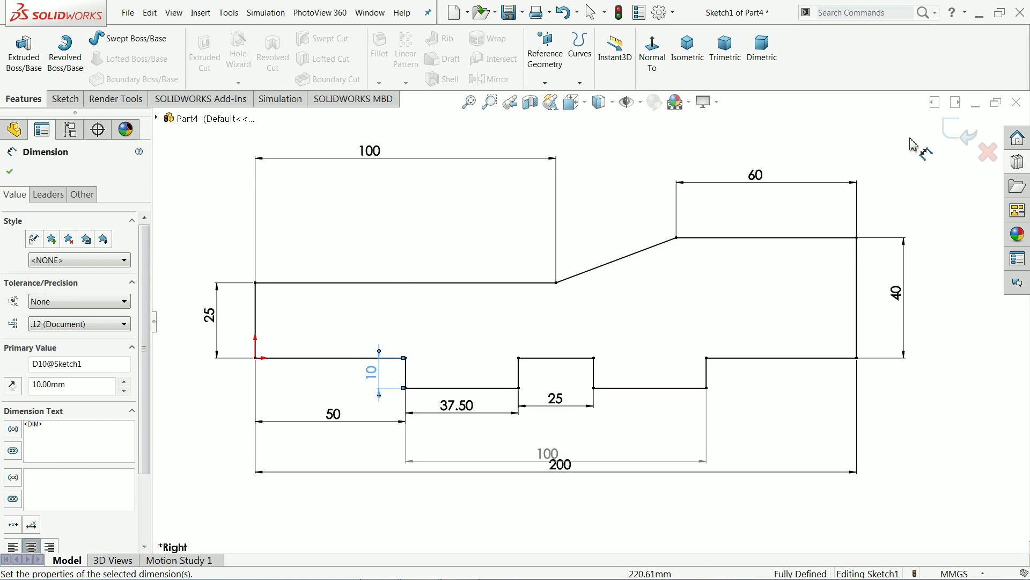
# Extrude Sketch1 Blind 100 mm with the direction reversed into a solid block
pyautogui.click(957, 133)
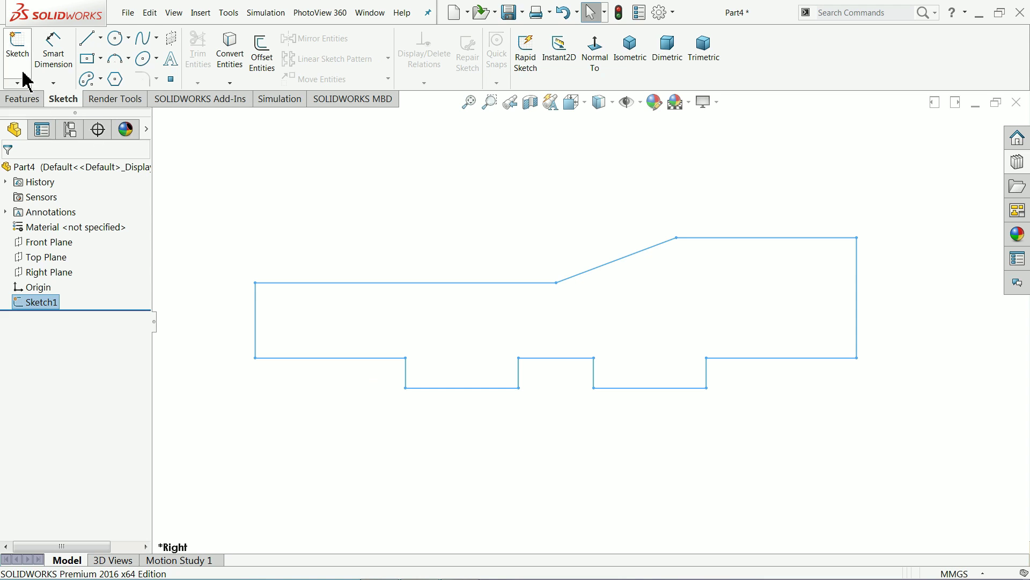
pyautogui.click(22, 99)
pyautogui.click(30, 52)
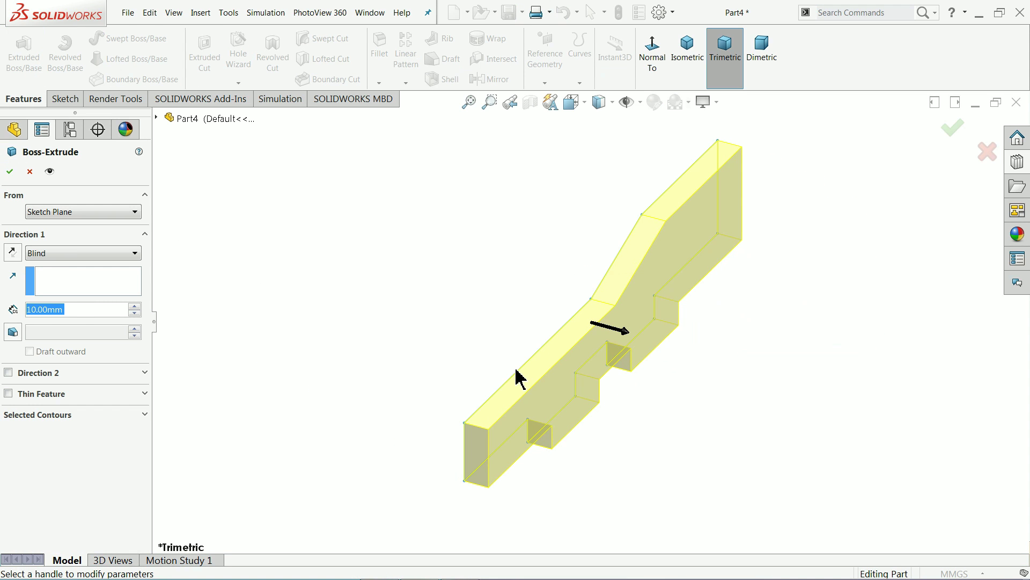
pyautogui.click(684, 67)
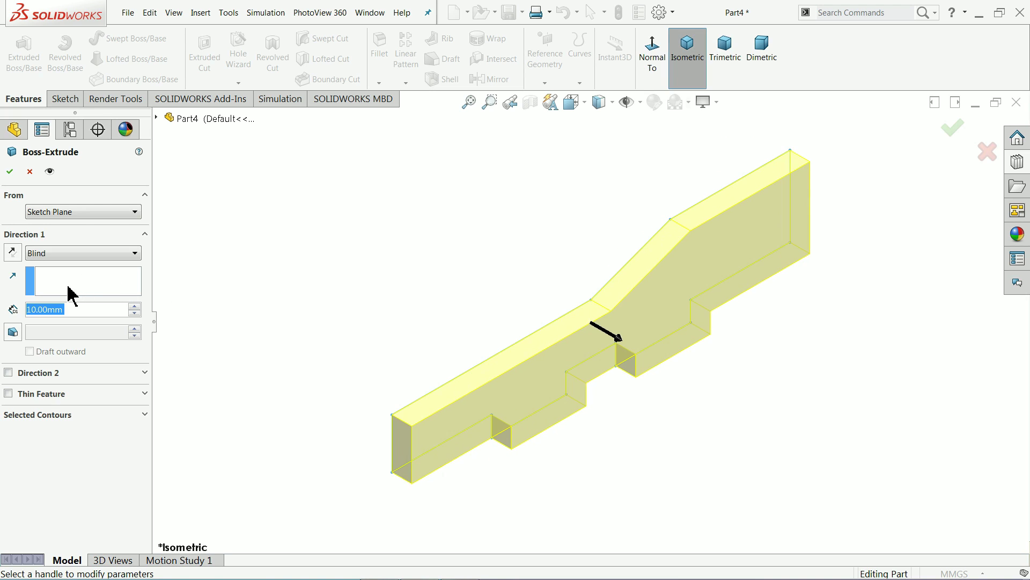
pyautogui.write('100')
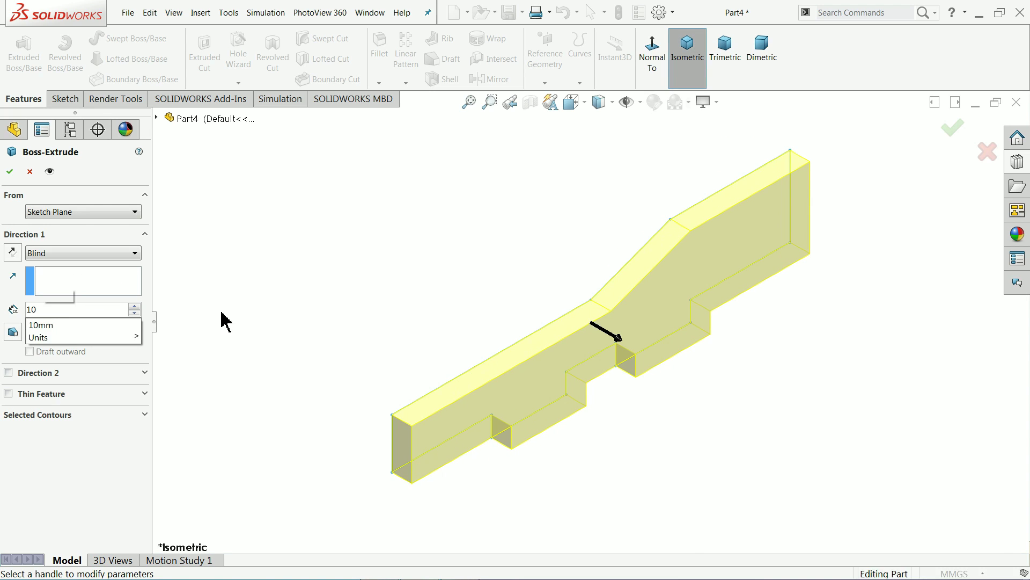
pyautogui.press('Return')
pyautogui.press('z')
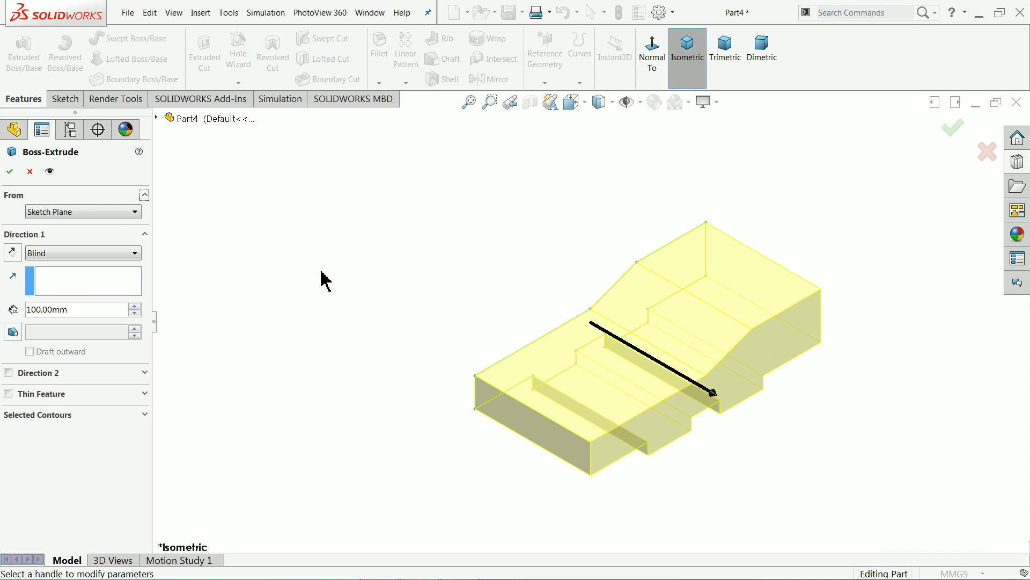
pyautogui.scroll(-1, 705, 388)
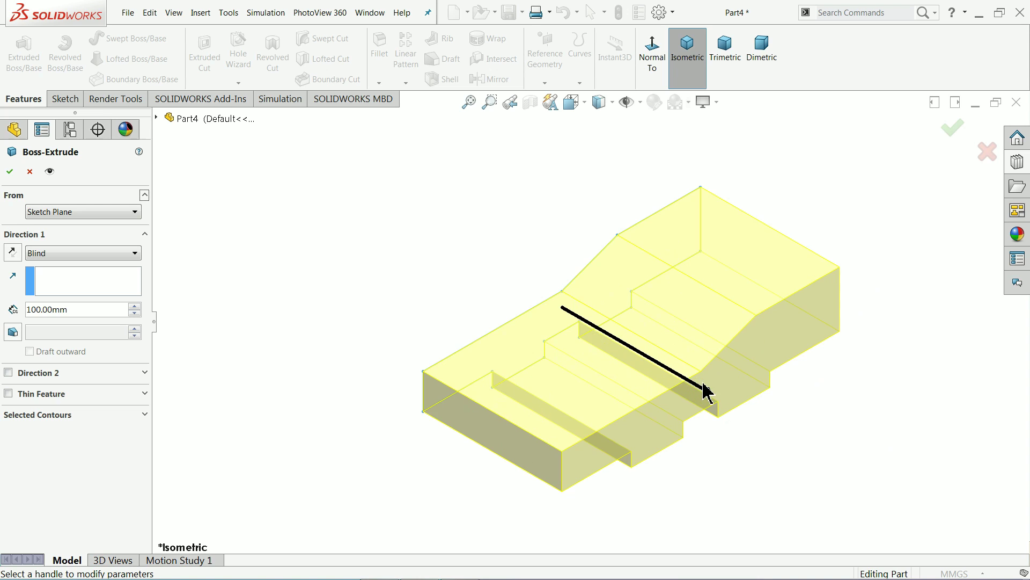
pyautogui.click(13, 252)
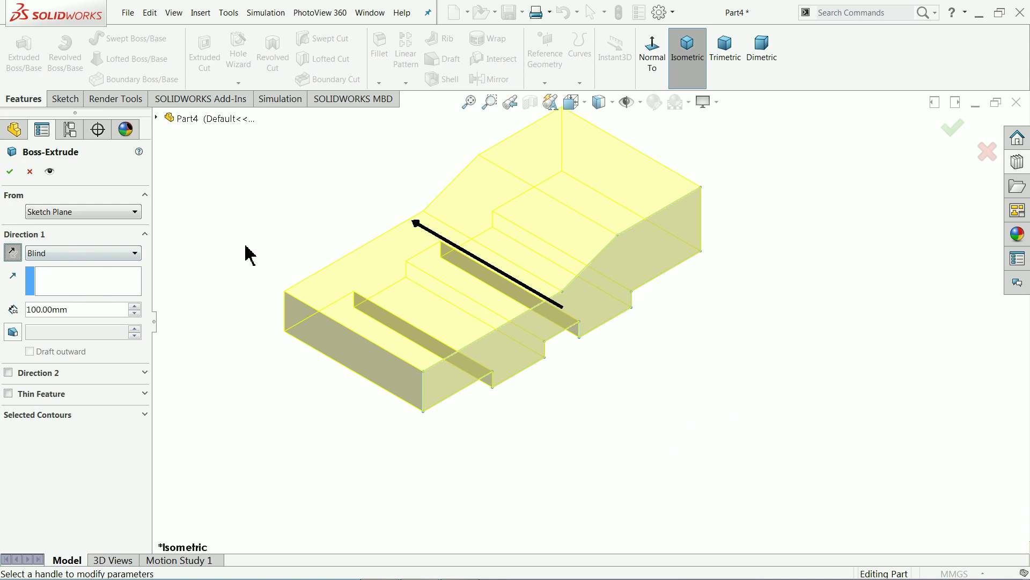
pyautogui.scroll(-1, 323, 193)
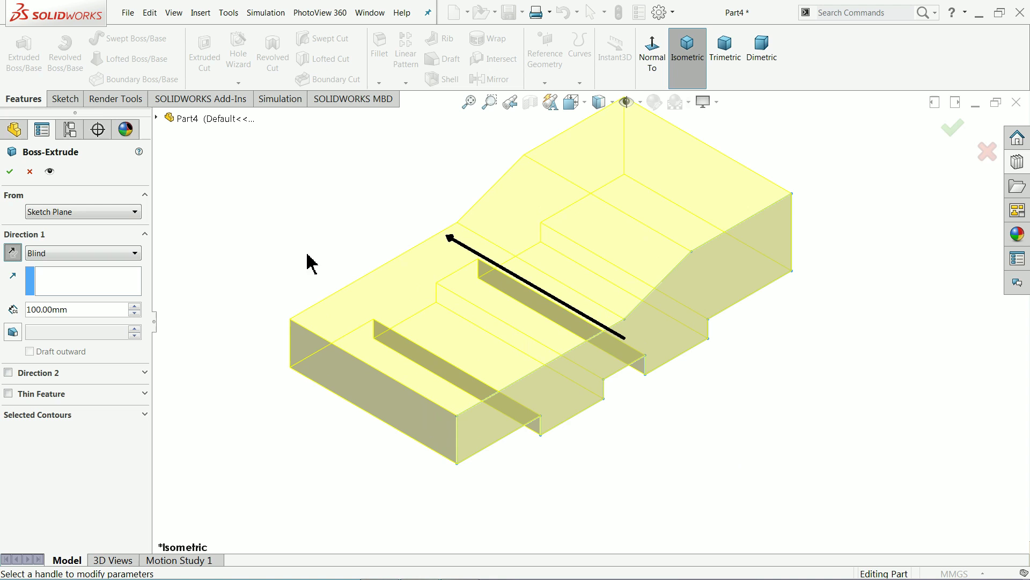
pyautogui.click(10, 172)
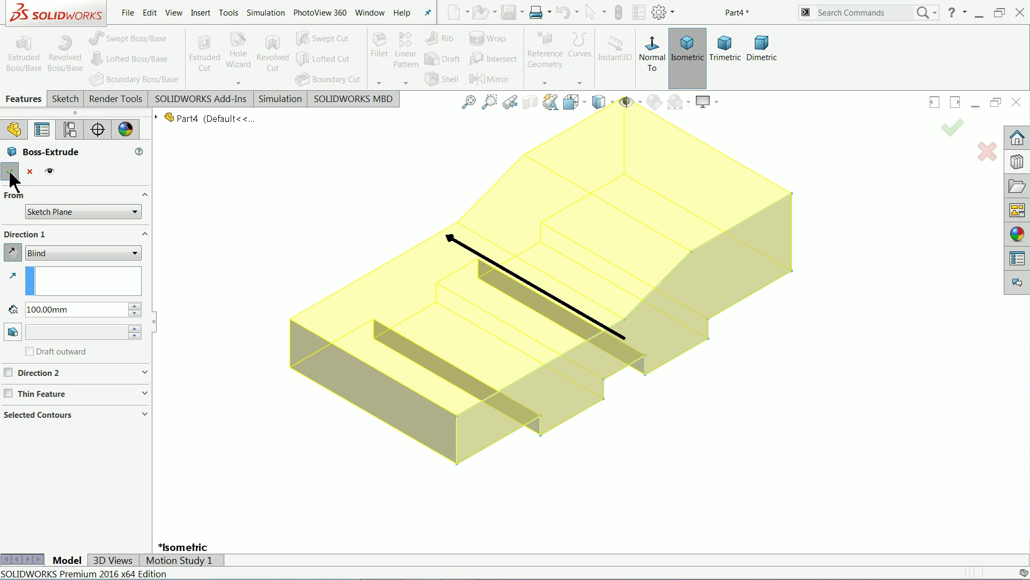
# Turn on RealView Graphics and orbit the block to inspect the new shading
pyautogui.moveTo(471, 309); pyautogui.dragTo(448, 299, button='middle')
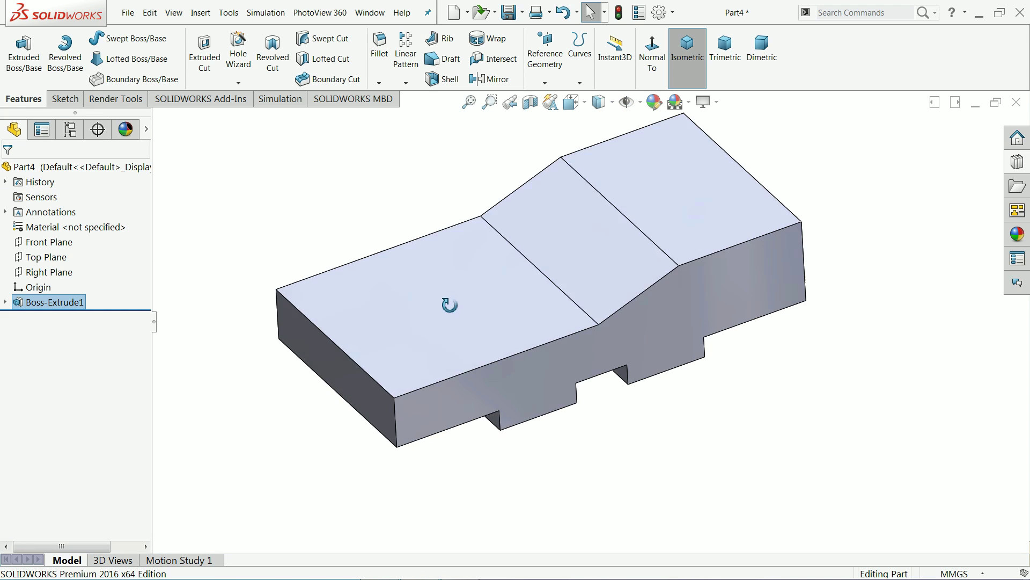
pyautogui.click(715, 106)
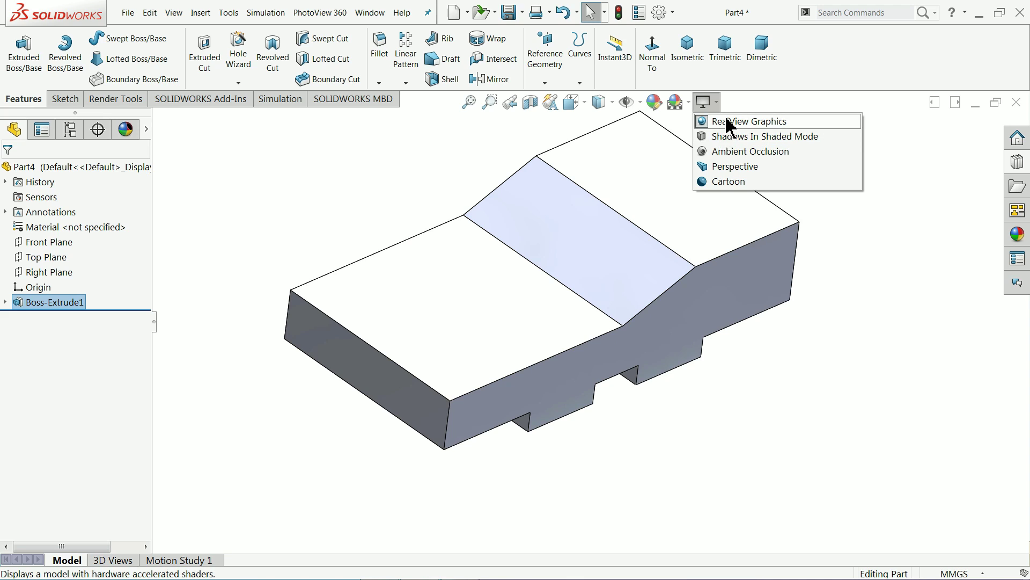
pyautogui.click(725, 121)
pyautogui.moveTo(320, 194)
pyautogui.mouseDown(button='middle')
pyautogui.moveTo(326, 232)
pyautogui.moveTo(579, 266)
pyautogui.moveTo(538, 268)
pyautogui.moveTo(573, 266)
pyautogui.moveTo(575, 279)
pyautogui.mouseUp(button='middle')
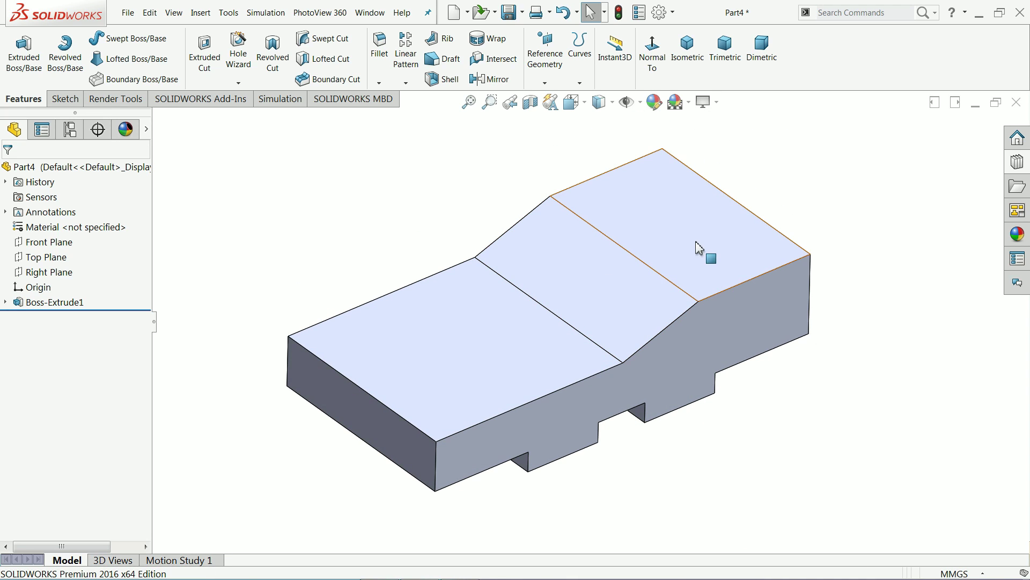
pyautogui.click(980, 15)
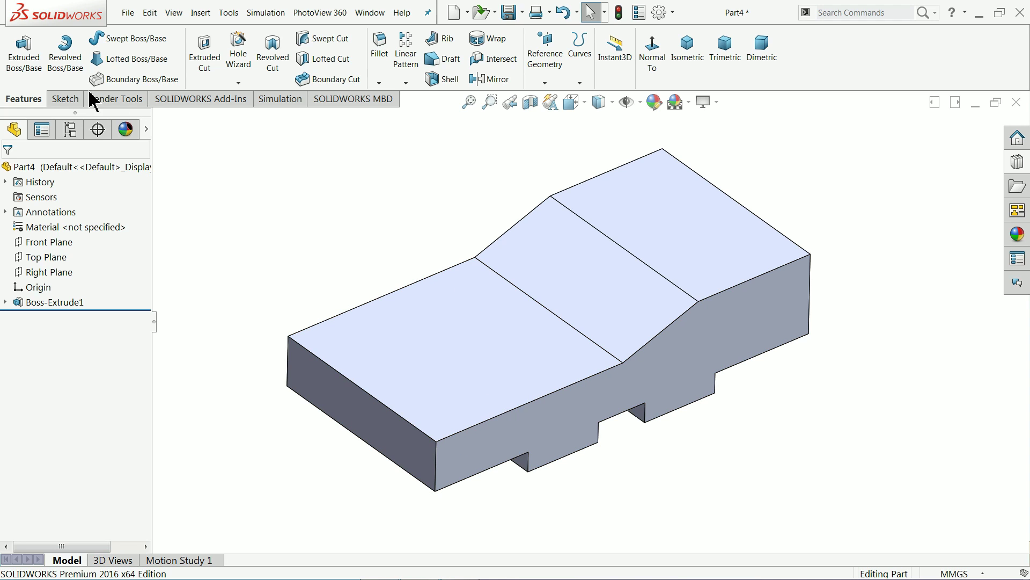
# Create Plane1 through the lower step's front edge at 20° to its top face, offset flipped
pyautogui.click(545, 83)
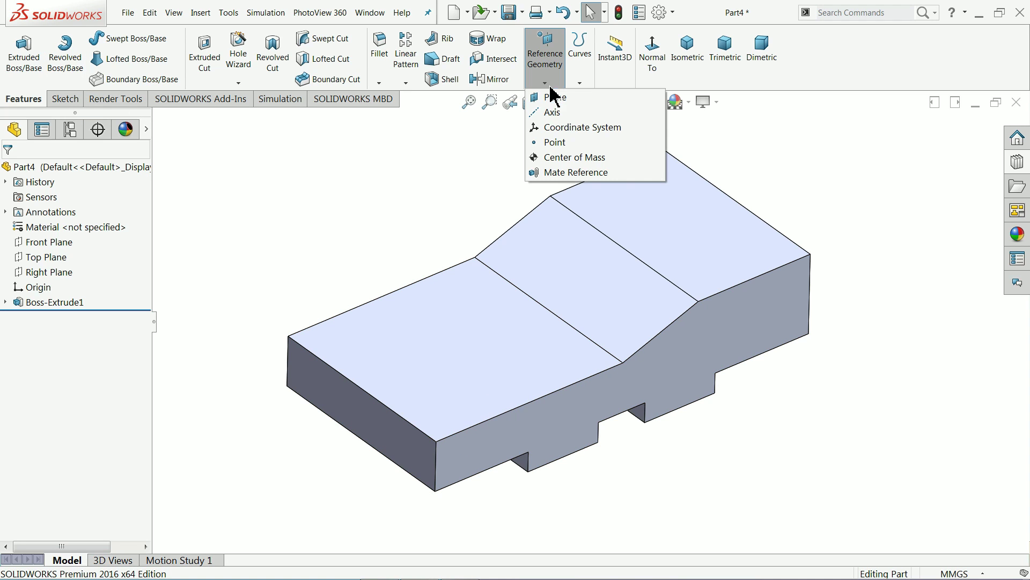
pyautogui.click(553, 99)
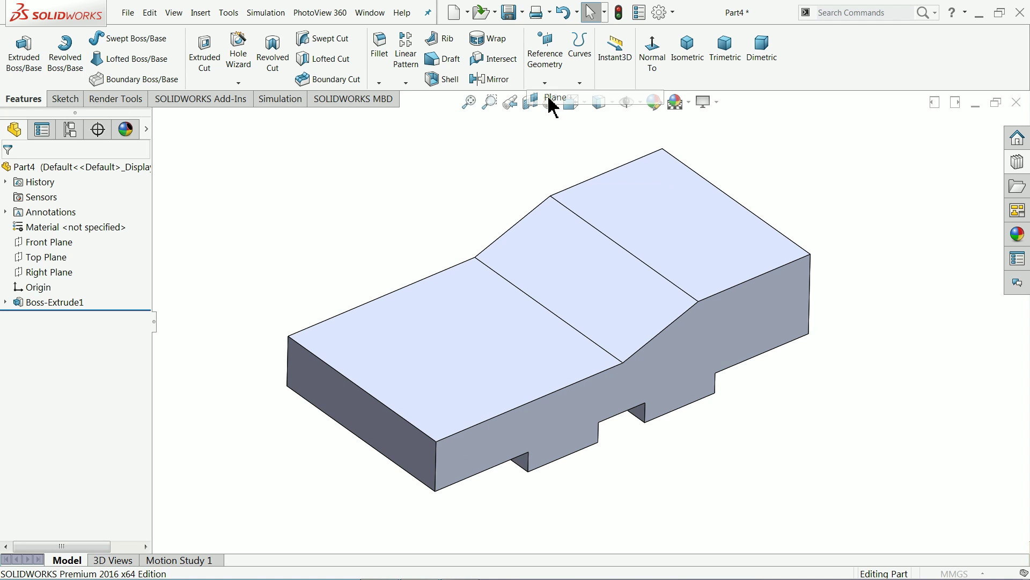
pyautogui.click(526, 411)
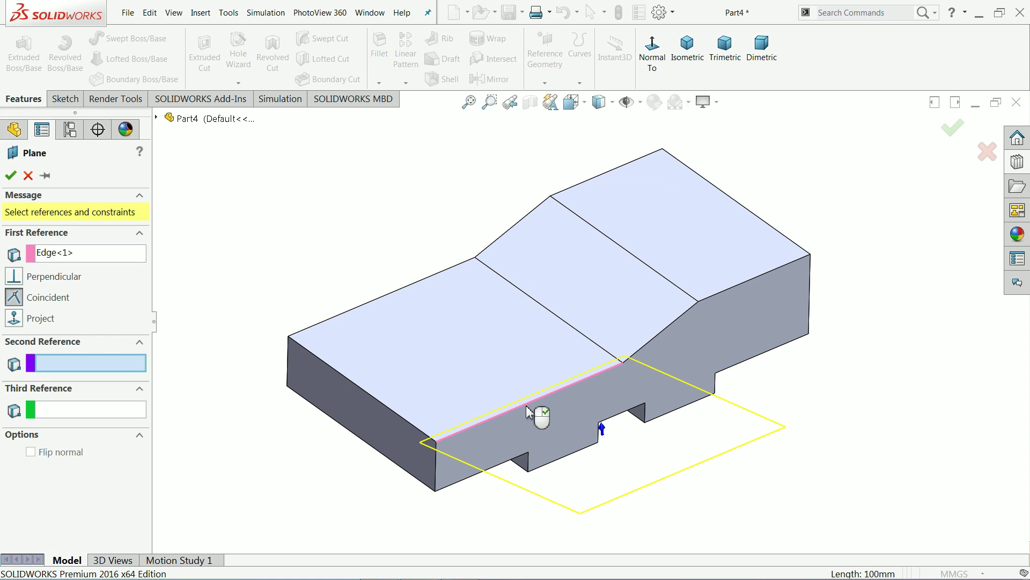
pyautogui.click(500, 364)
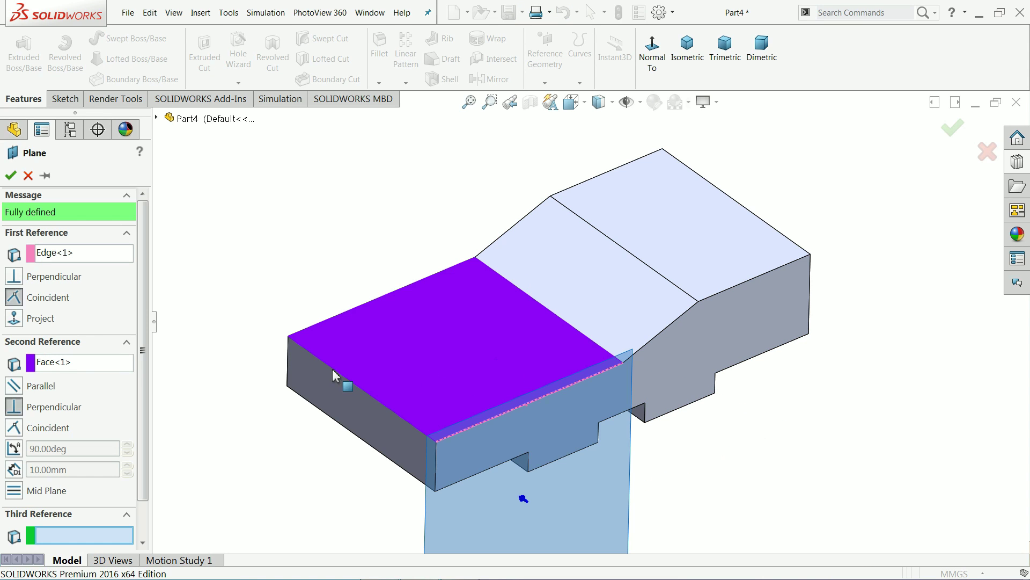
pyautogui.click(14, 448)
pyautogui.click(80, 453)
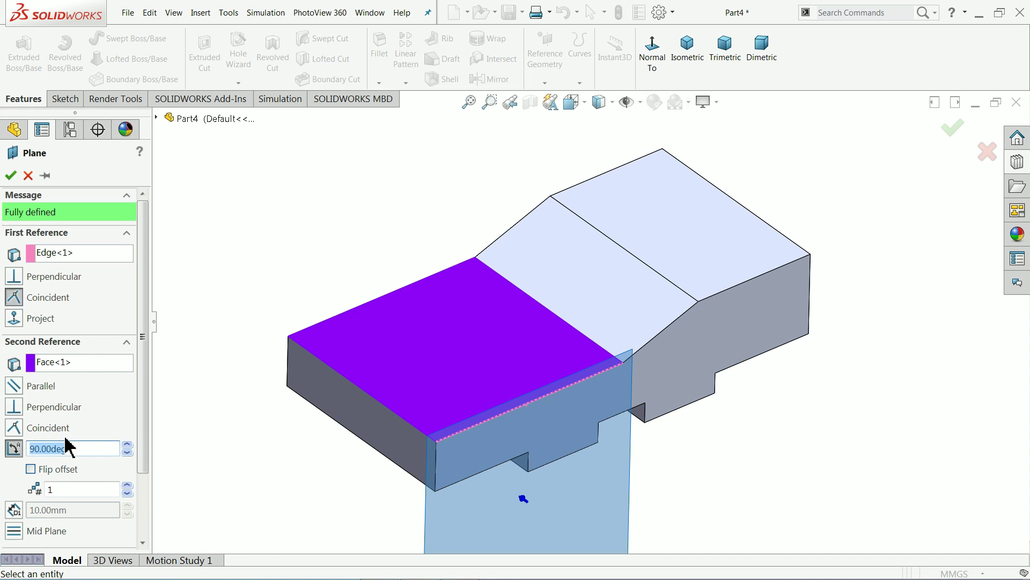
pyautogui.write('20')
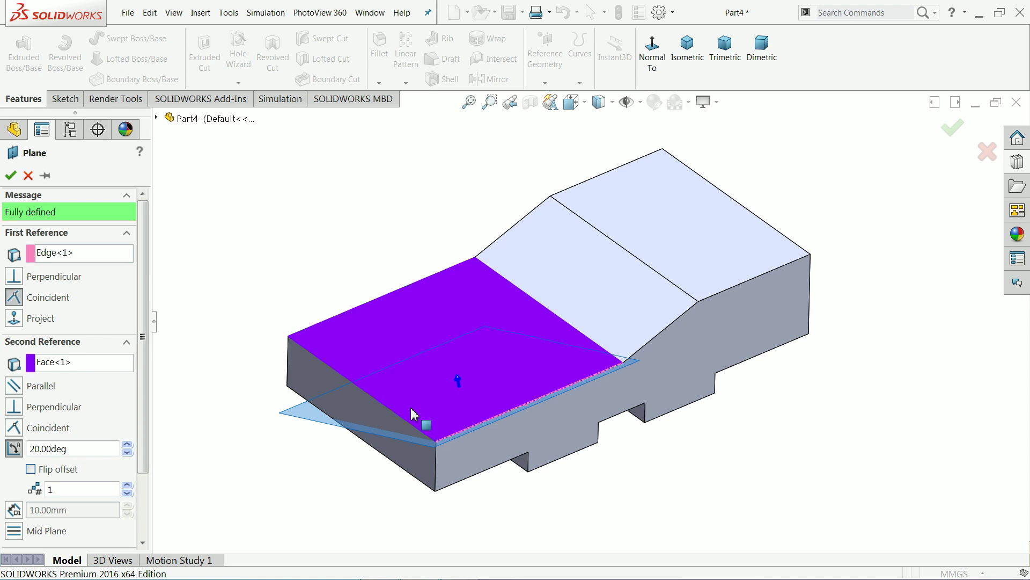
pyautogui.click(30, 469)
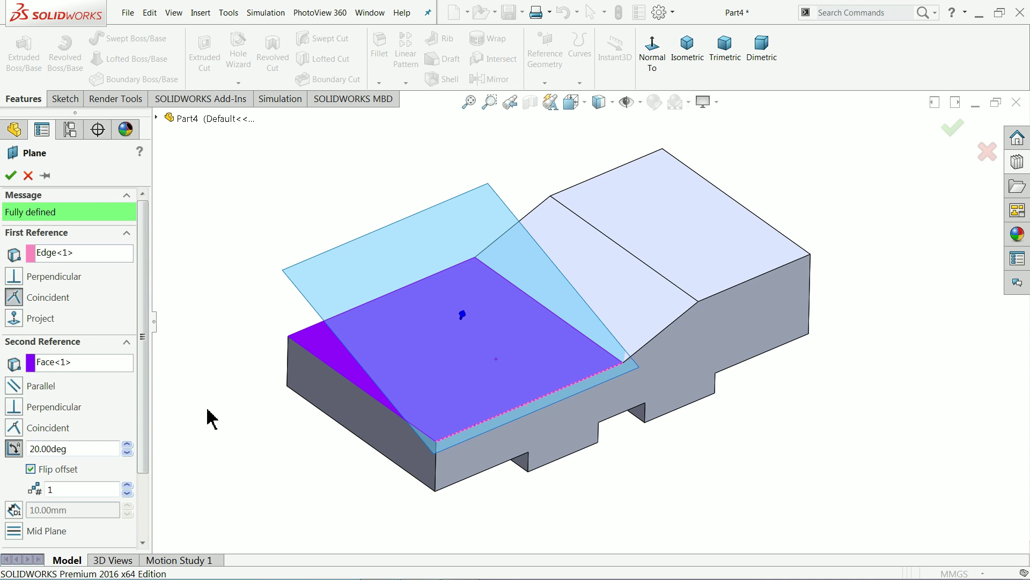
pyautogui.moveTo(246, 334)
pyautogui.mouseDown(button='middle')
pyautogui.moveTo(283, 281)
pyautogui.moveTo(248, 333)
pyautogui.mouseUp(button='middle')
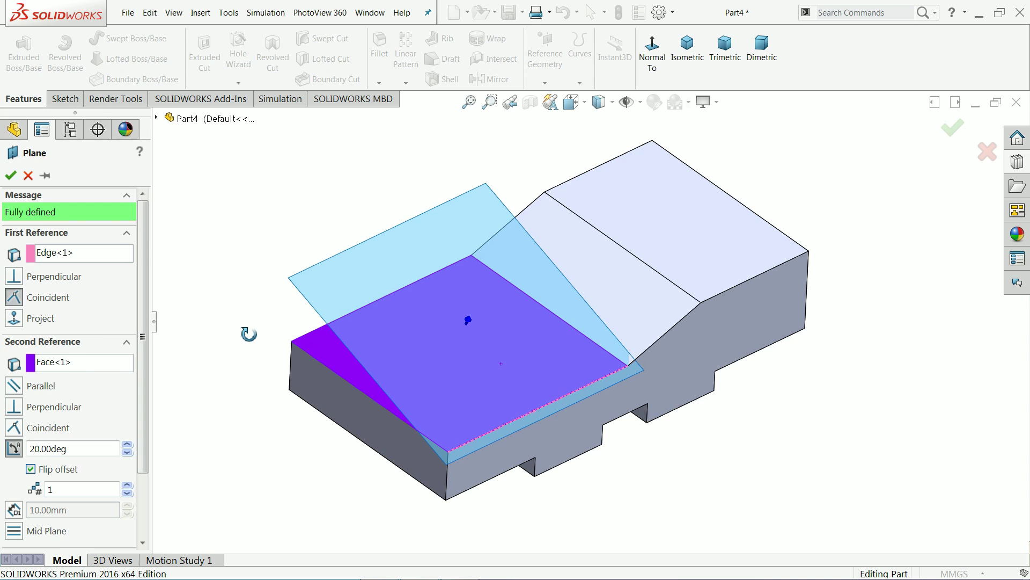
pyautogui.scroll(-3, 483, 338)
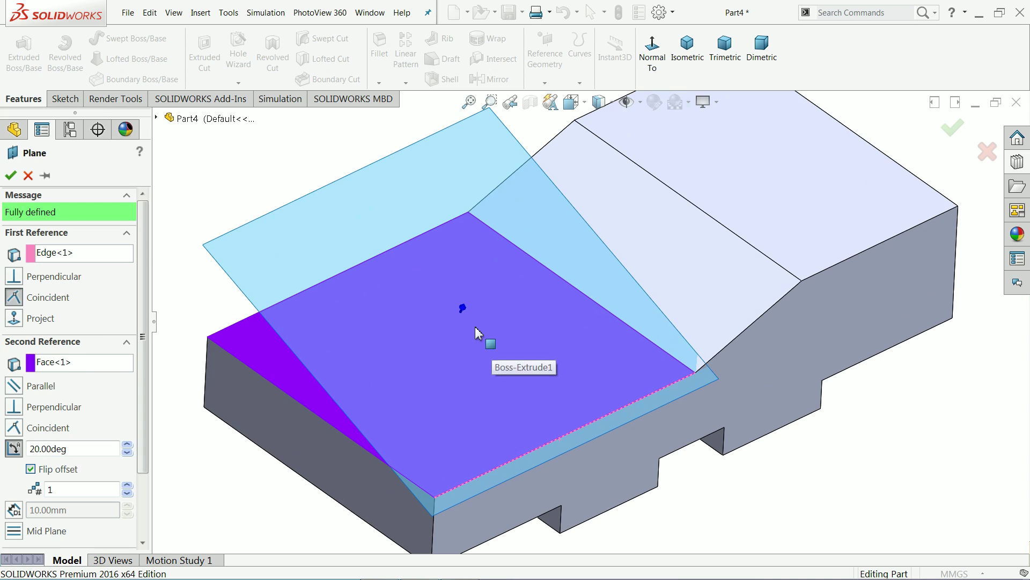
pyautogui.click(12, 177)
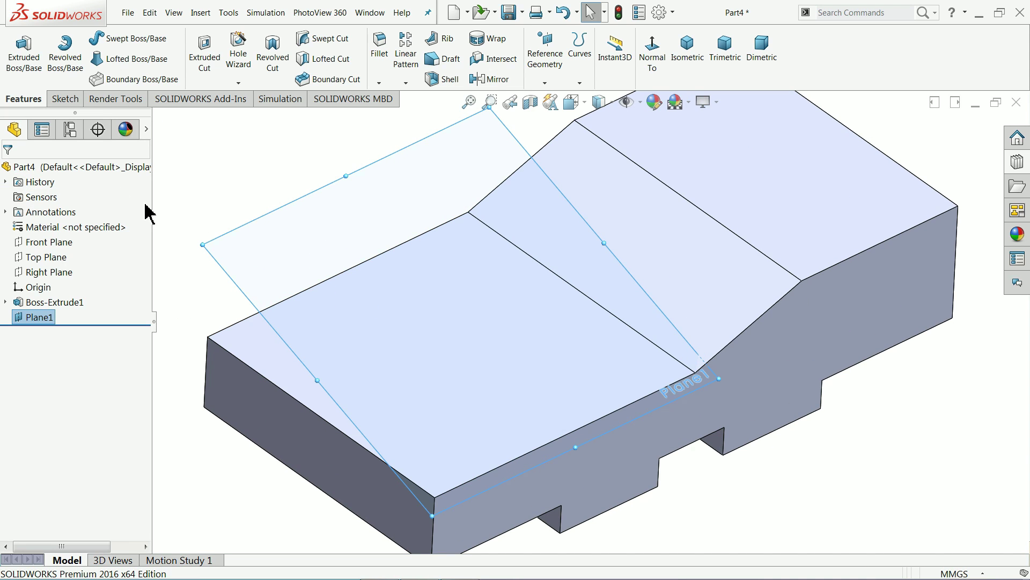
# Open a sketch on Plane1 and view it normal to the plane
pyautogui.click(65, 99)
pyautogui.click(17, 51)
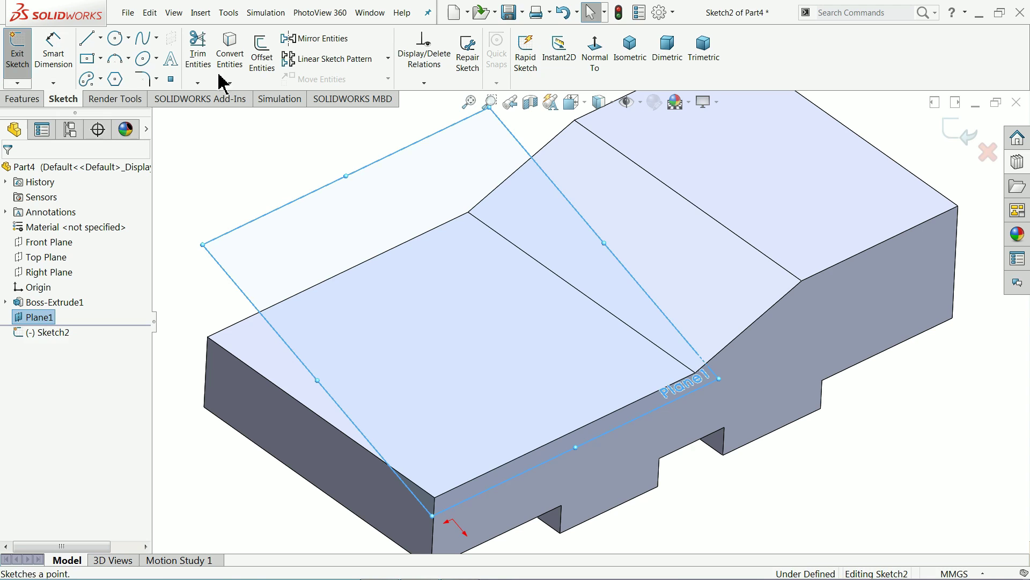
pyautogui.click(594, 48)
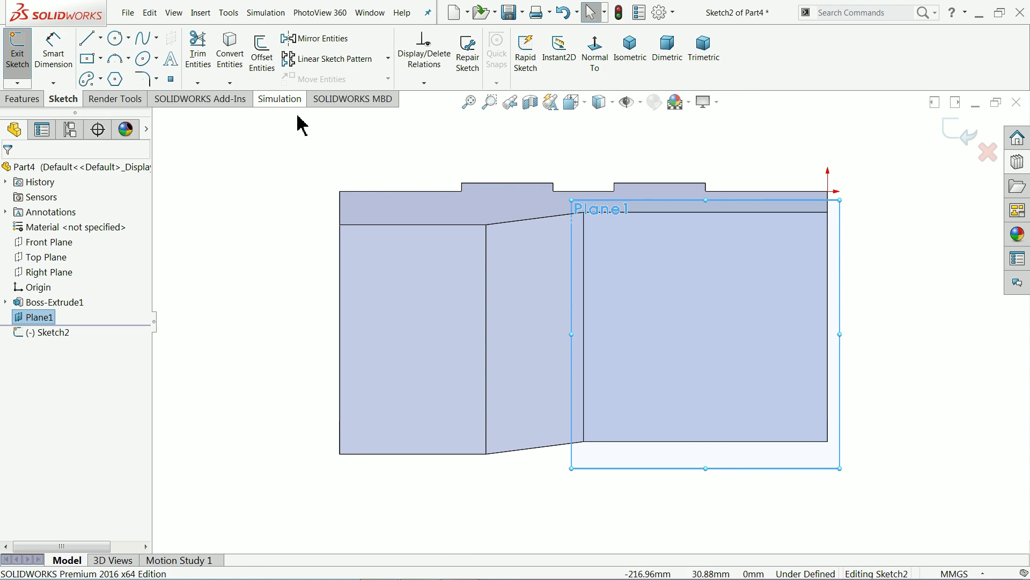
pyautogui.click(269, 177)
pyautogui.click(89, 41)
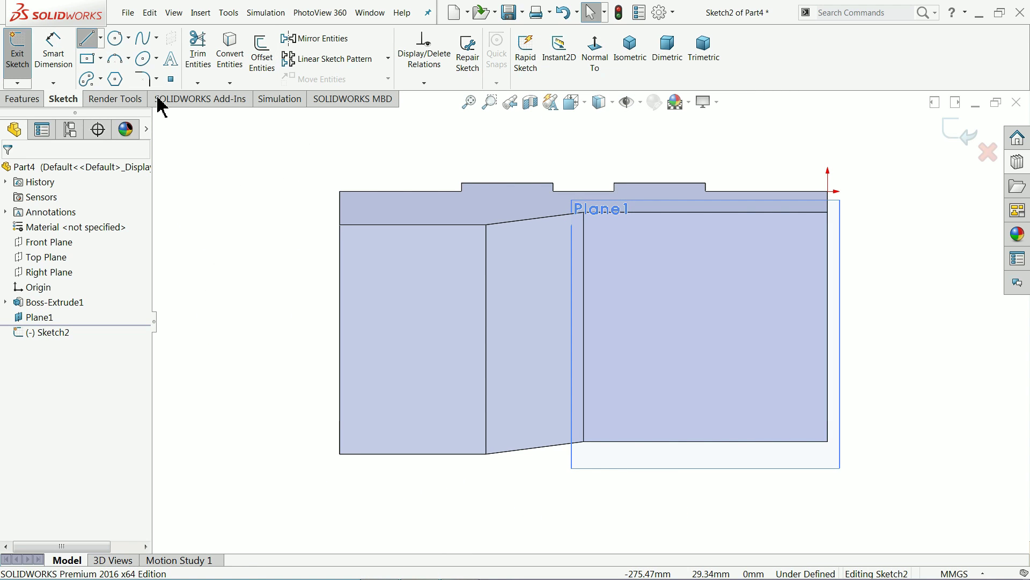
# Draw a U-shaped outline: top line, two straight sides and a tangent rounded bottom arc
pyautogui.click(664, 212)
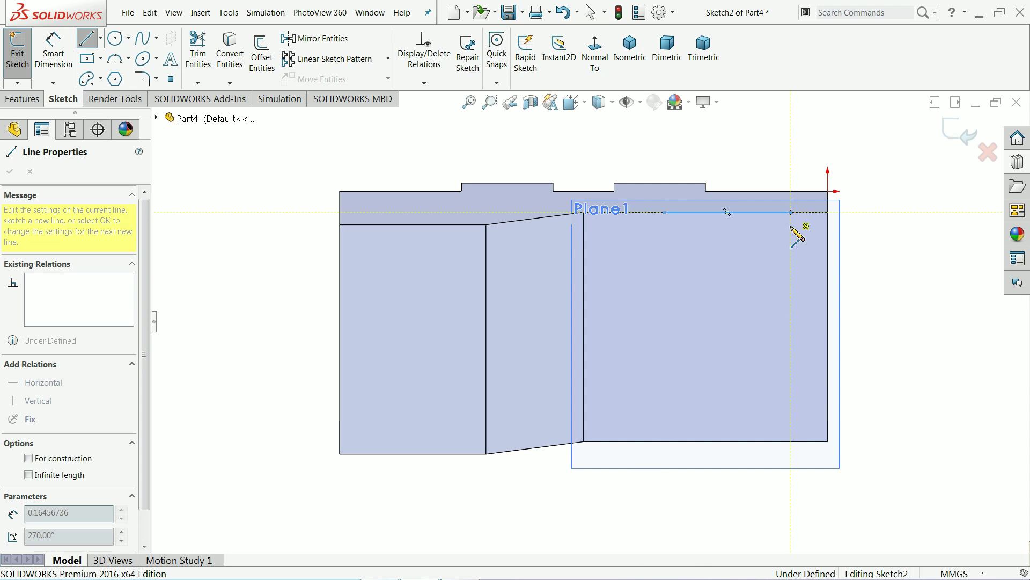
pyautogui.click(791, 212)
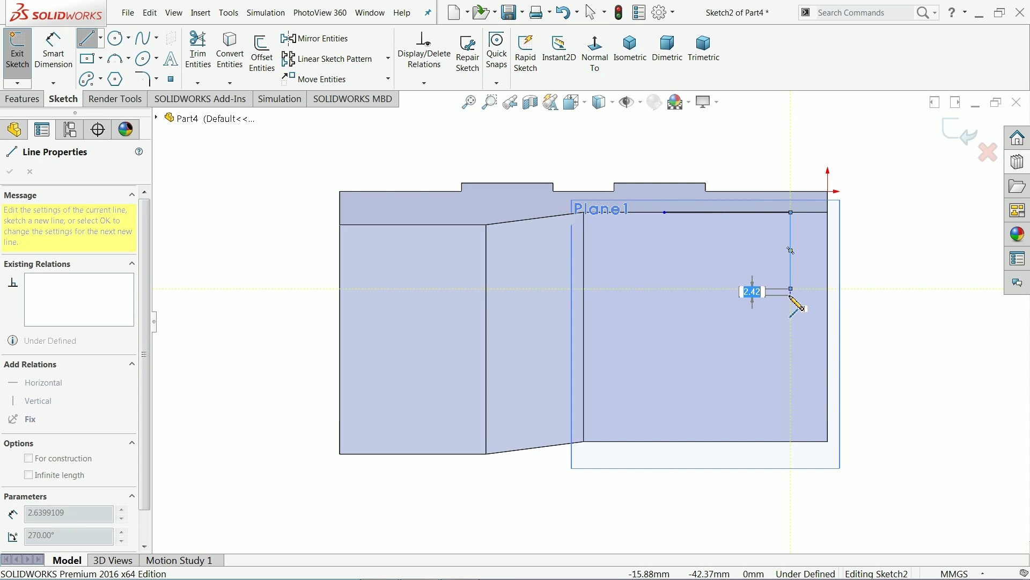
pyautogui.click(791, 289)
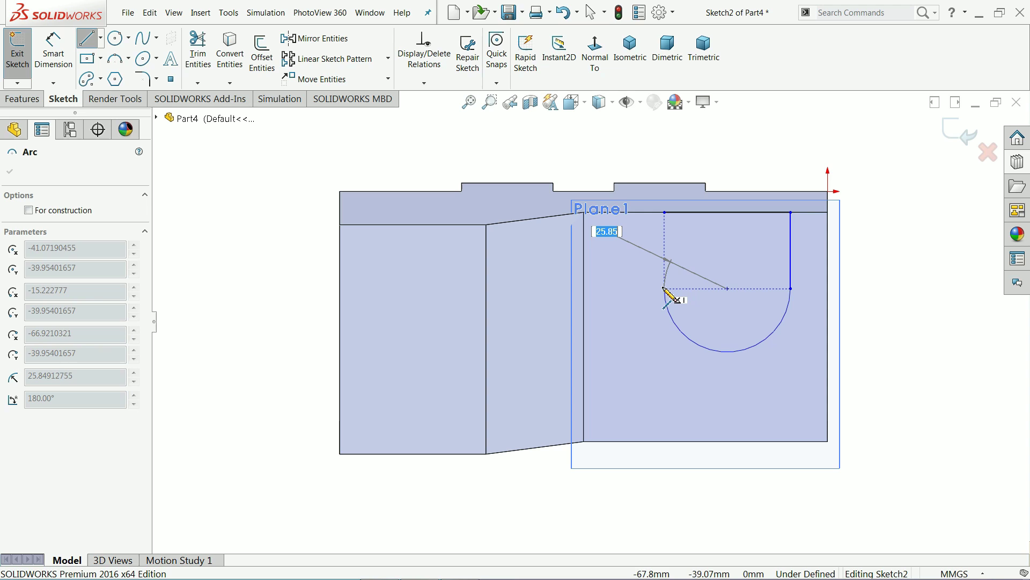
pyautogui.click(671, 288)
pyautogui.doubleClick(664, 212)
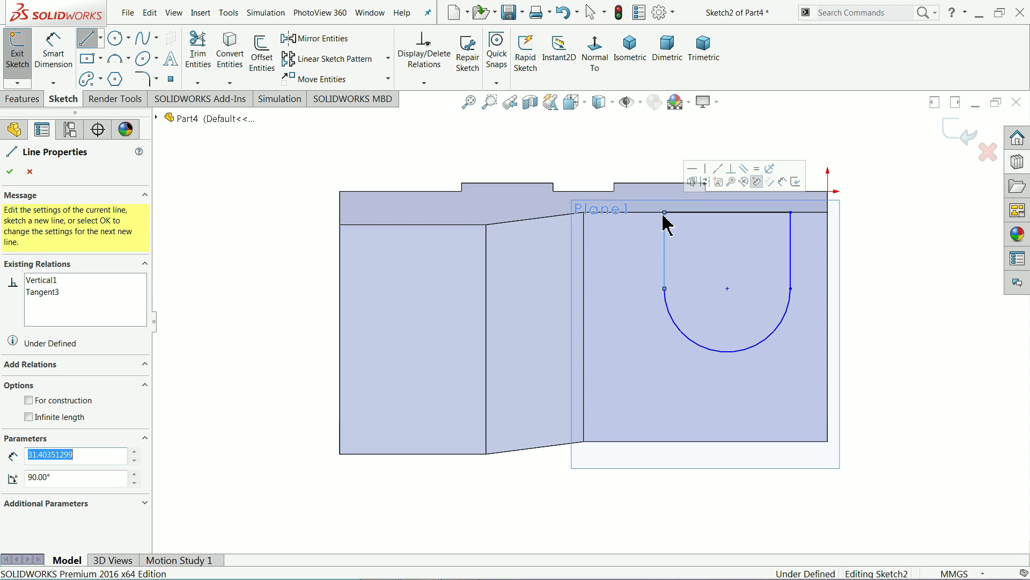
pyautogui.click(9, 172)
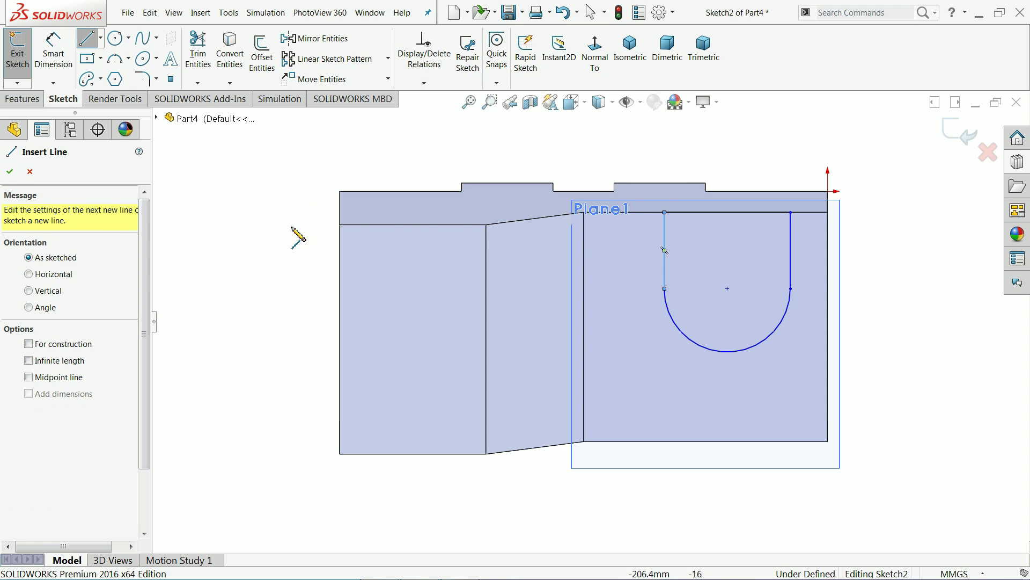
pyautogui.scroll(-2, 754, 293)
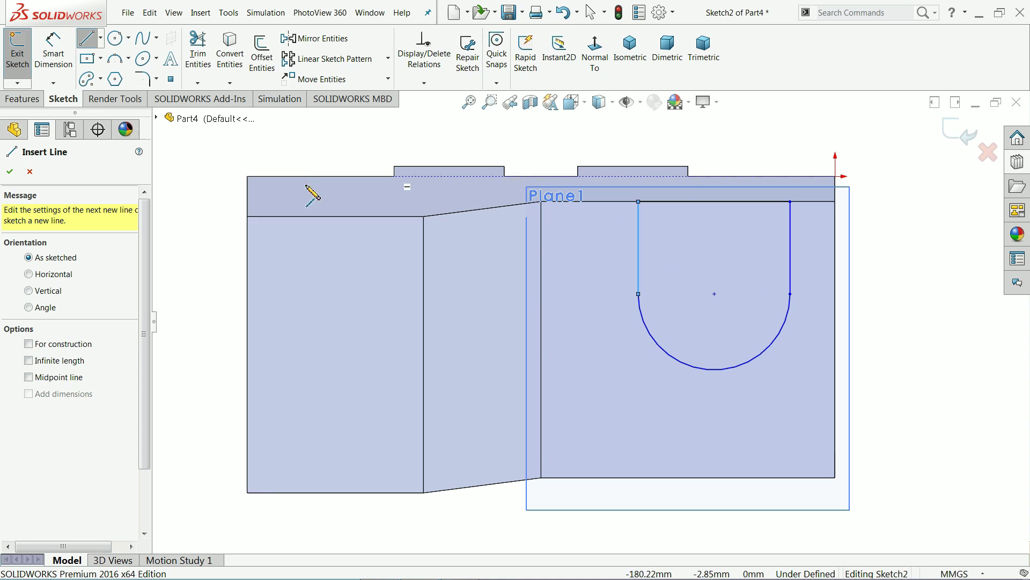
pyautogui.click(29, 172)
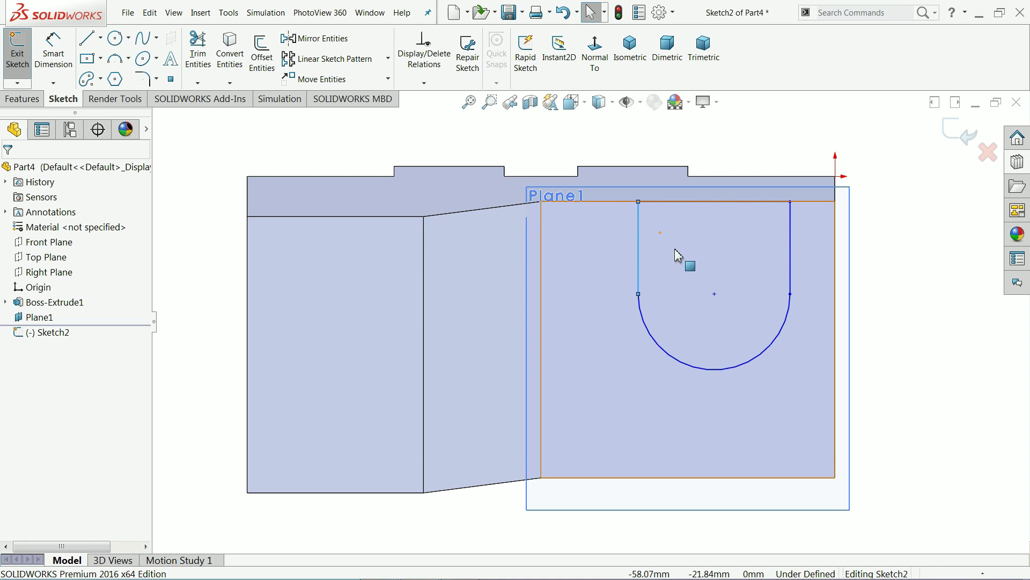
# Dimension the U outline's top line to a 50 mm width
pyautogui.click(53, 51)
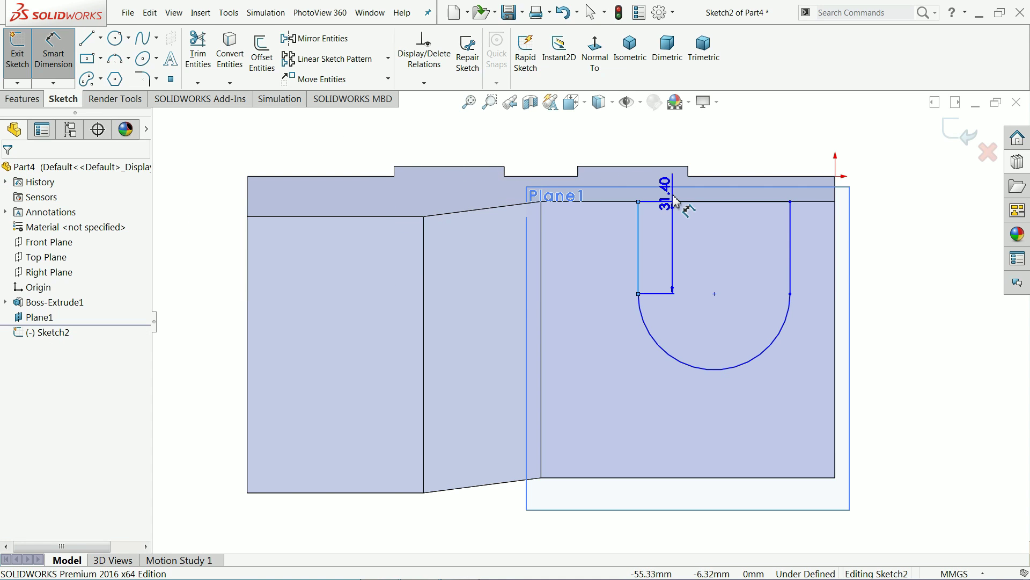
pyautogui.press('Escape')
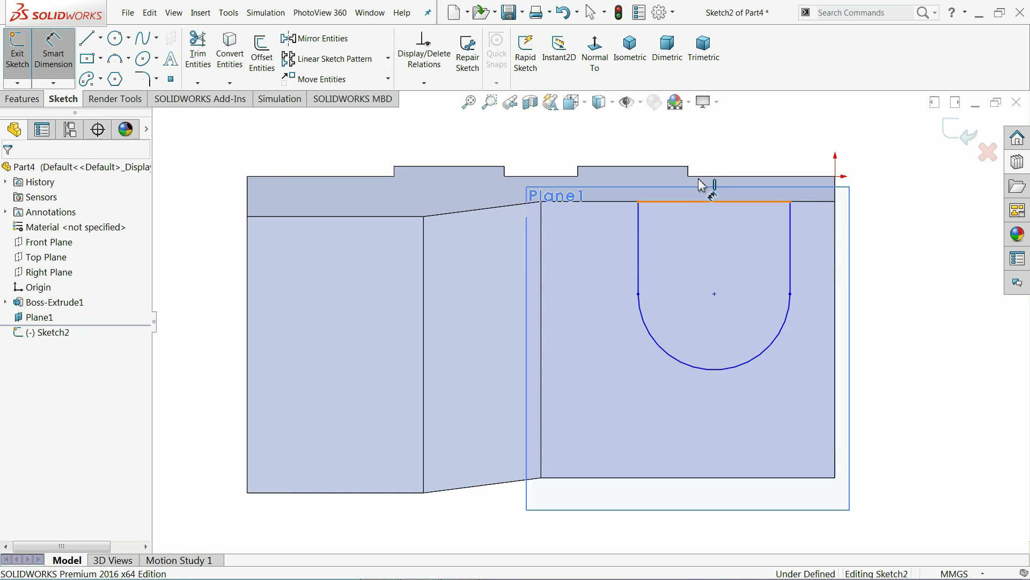
pyautogui.click(702, 185)
pyautogui.click(713, 160)
pyautogui.write('50')
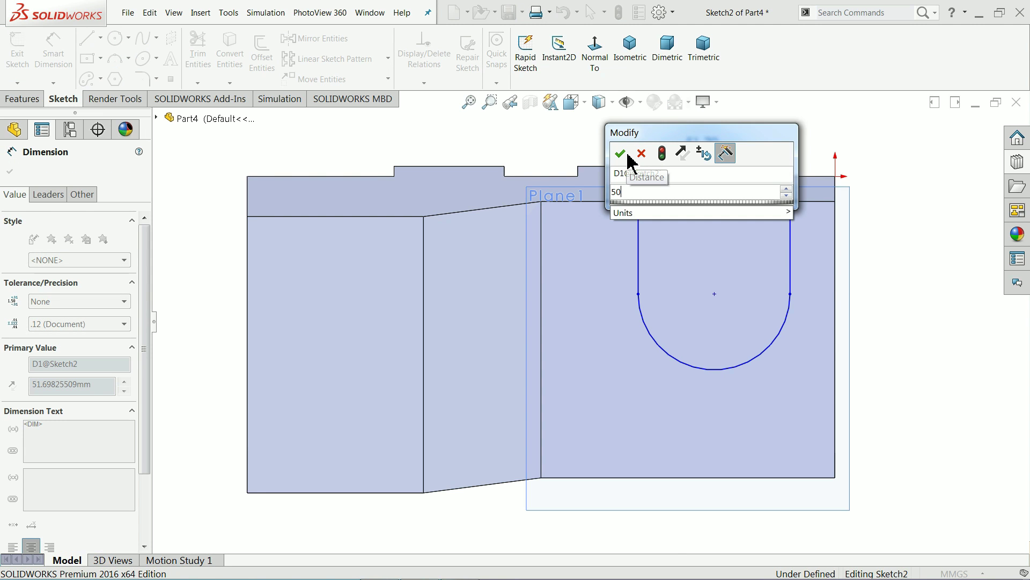
pyautogui.click(624, 154)
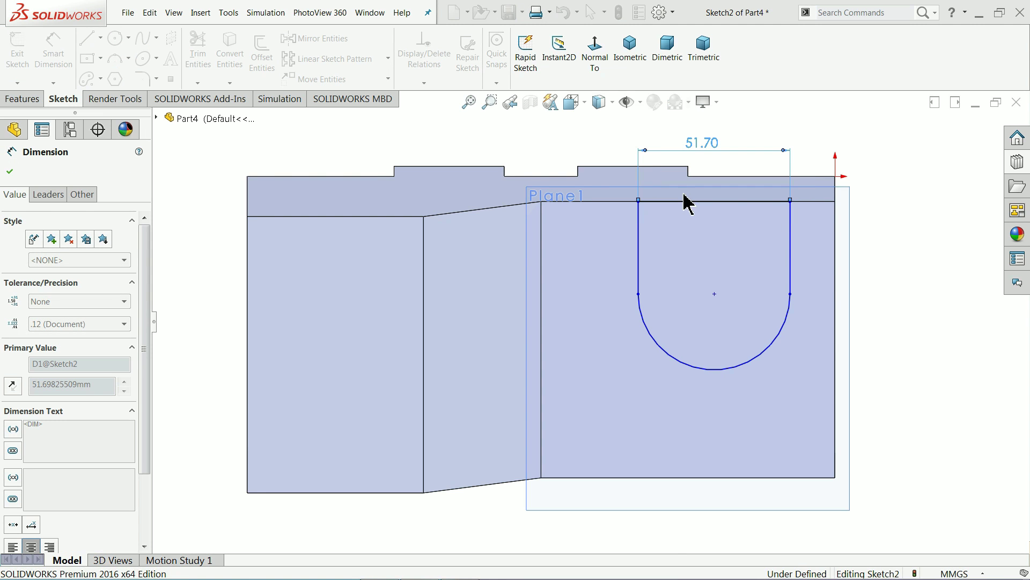
# Dimension the right side 15 mm from the part edge and 40 mm long
pyautogui.click(827, 233)
pyautogui.click(837, 234)
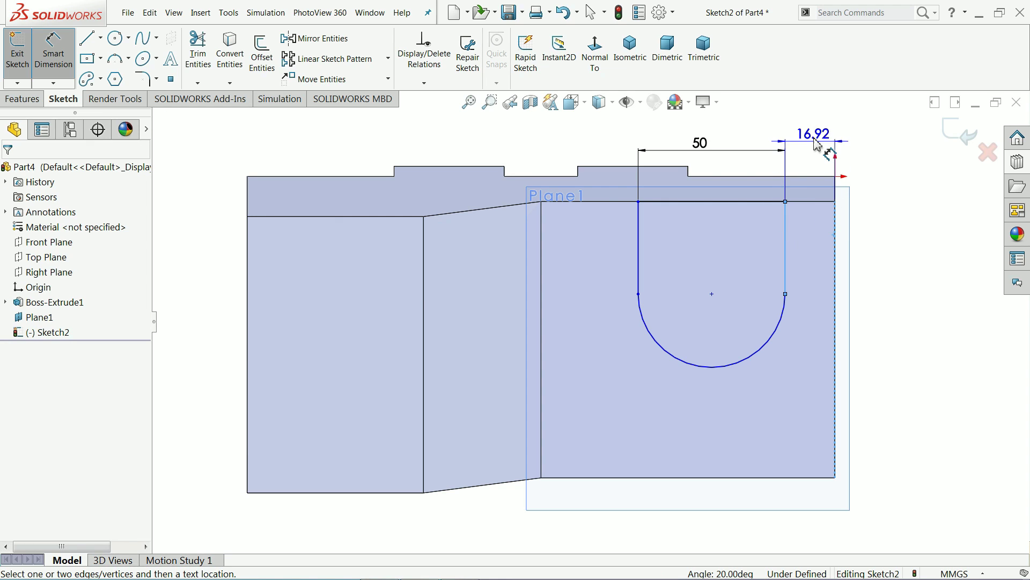
pyautogui.click(818, 145)
pyautogui.write('15')
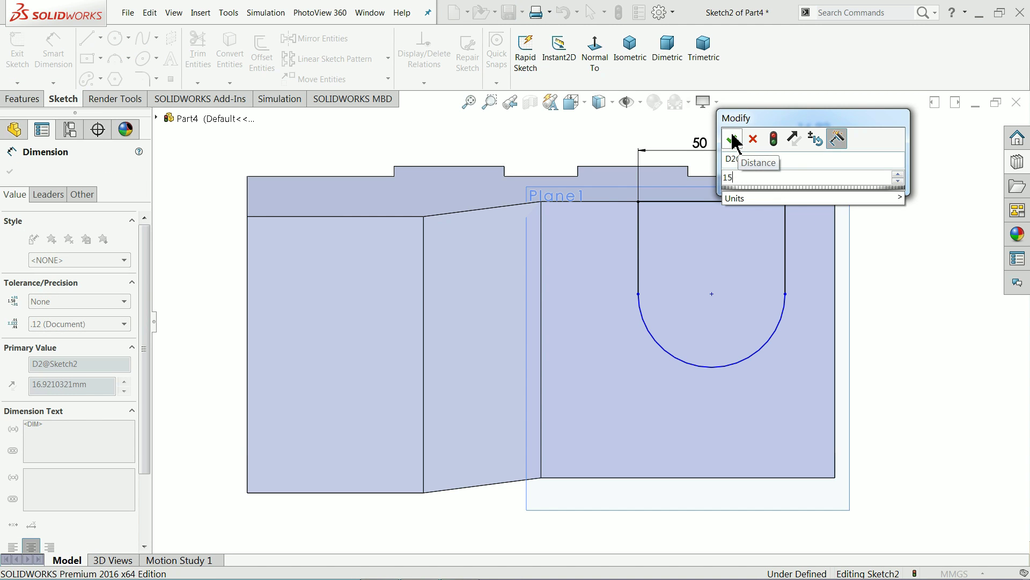
pyautogui.click(732, 139)
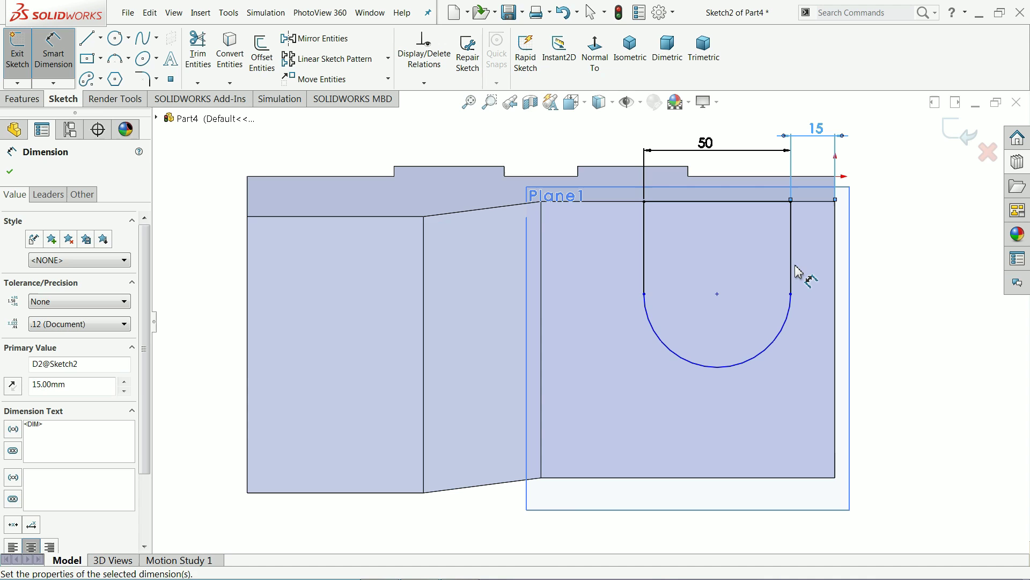
pyautogui.click(791, 265)
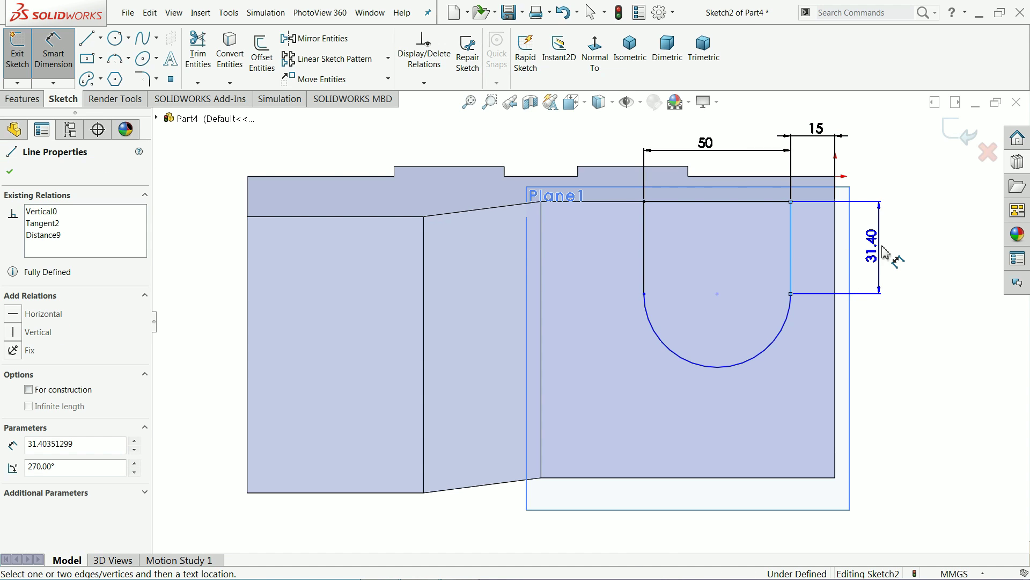
pyautogui.click(885, 252)
pyautogui.write('40')
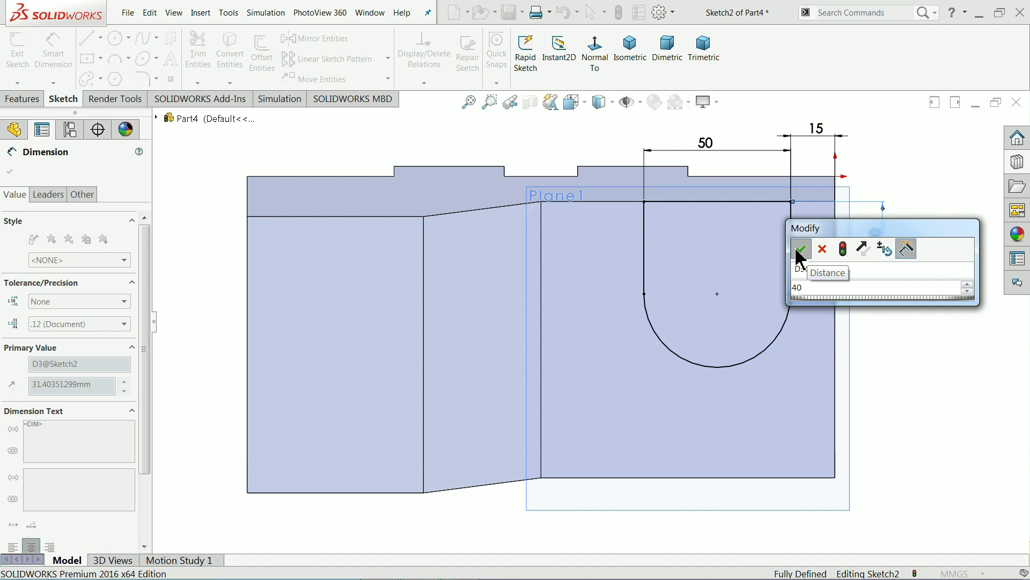
pyautogui.click(800, 250)
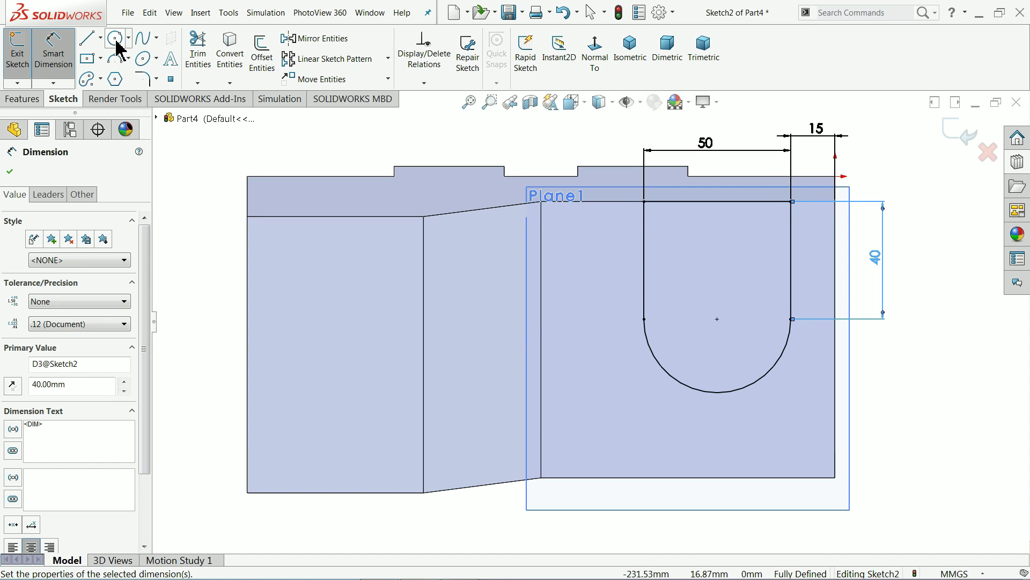
# Draw two concentric circles centred on the U outline's arc
pyautogui.click(717, 319)
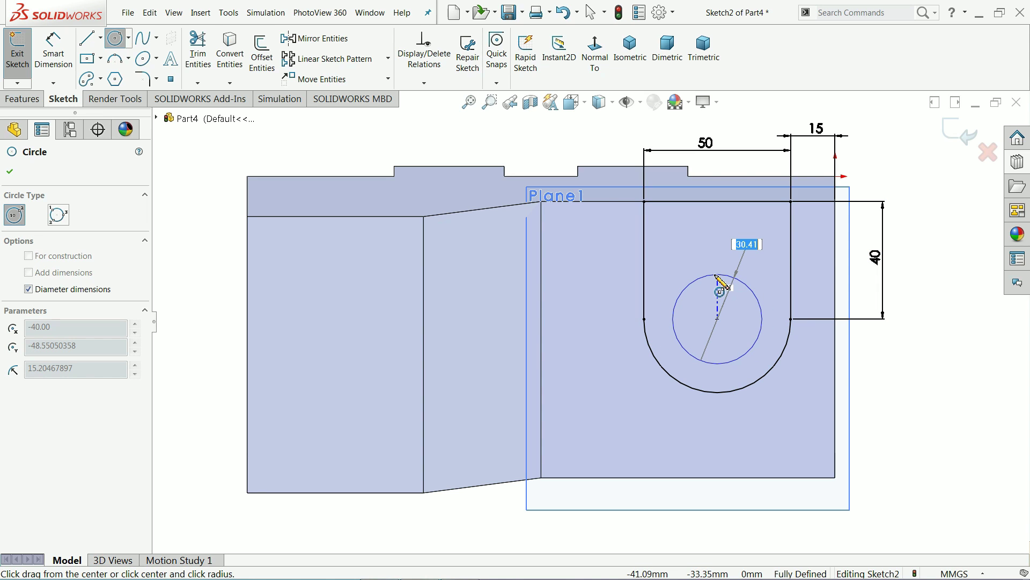
pyautogui.click(717, 277)
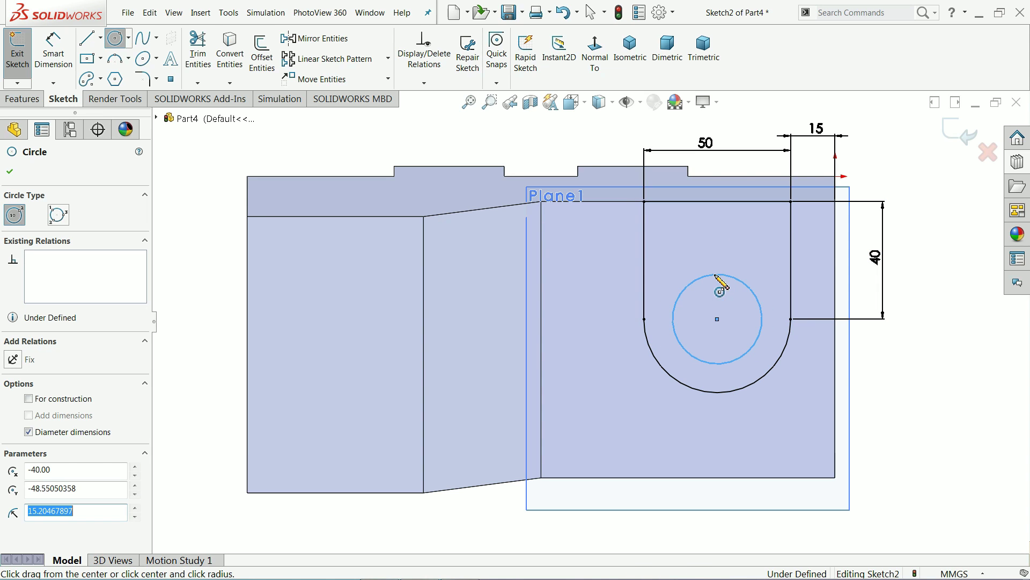
pyautogui.click(717, 319)
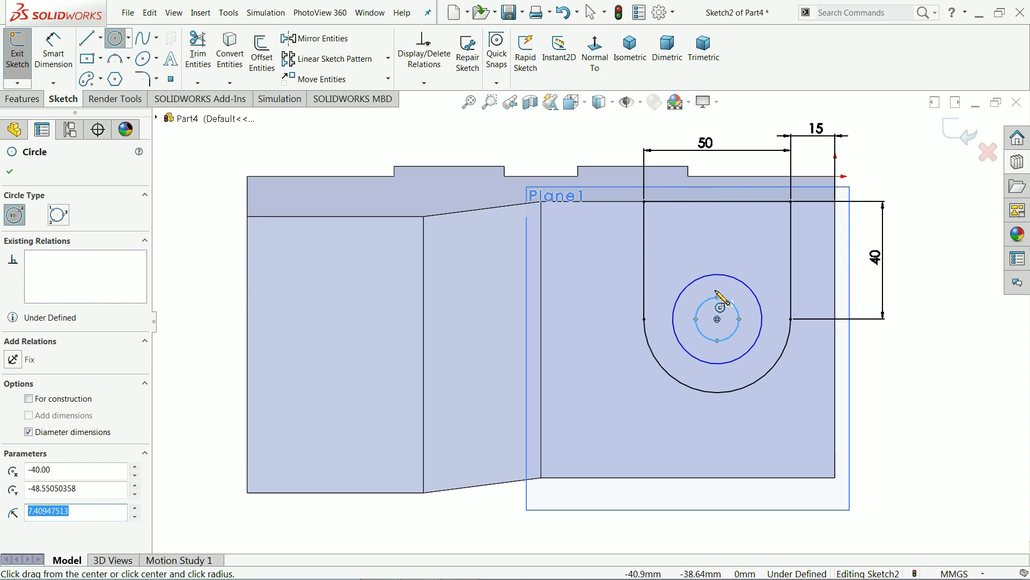
# Dimension the outer circle Ø25 and the inner circle Ø12
pyautogui.click(53, 54)
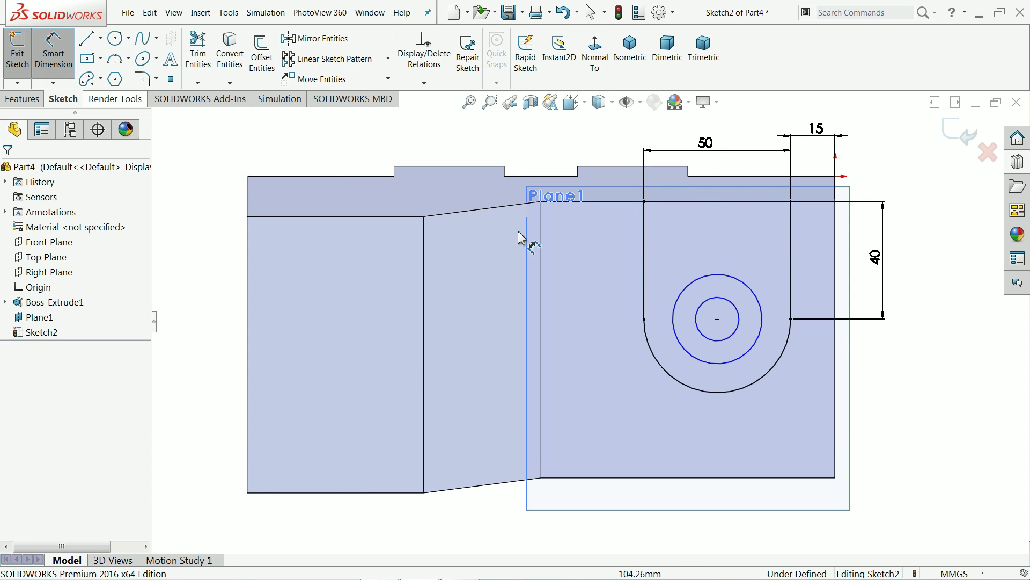
pyautogui.click(677, 318)
pyautogui.click(617, 321)
pyautogui.write('25')
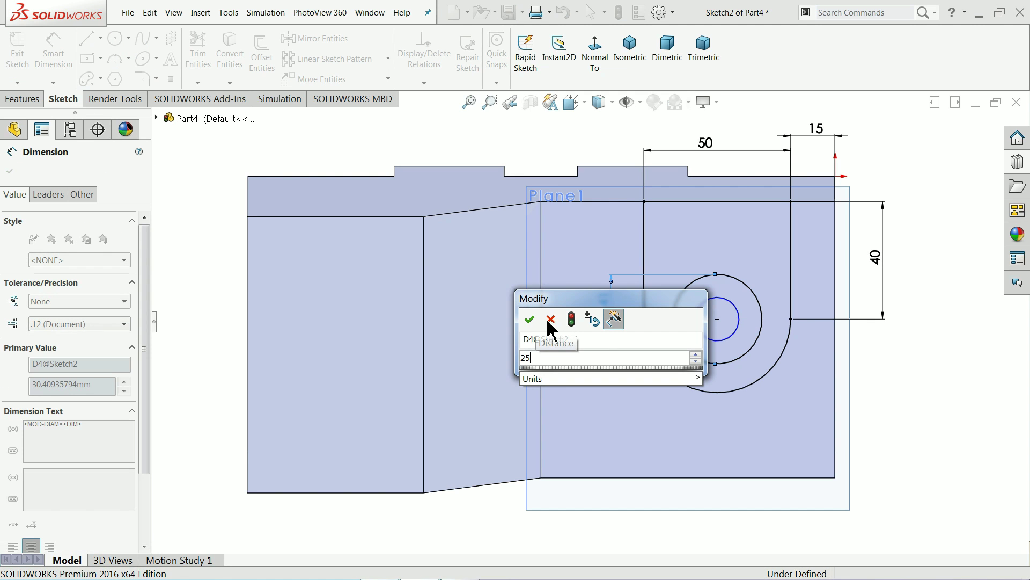
pyautogui.click(530, 320)
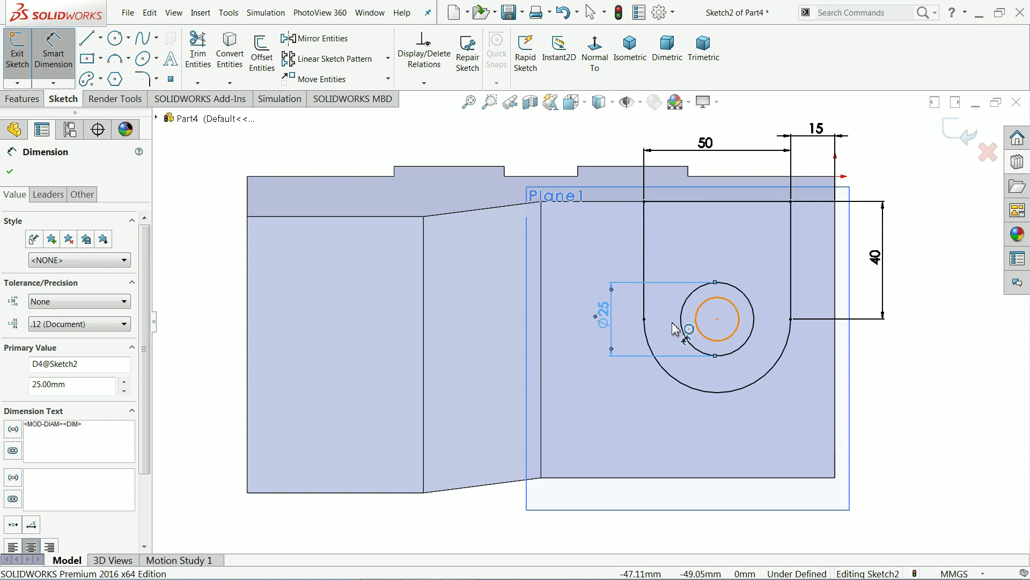
pyautogui.click(696, 325)
pyautogui.click(617, 328)
pyautogui.write('12')
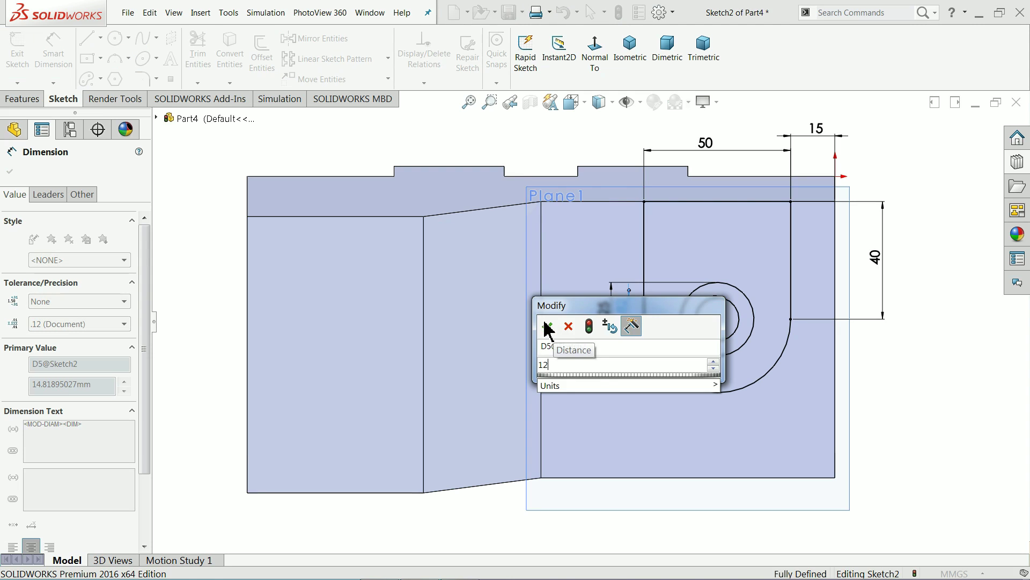
pyautogui.click(547, 326)
pyautogui.click(632, 51)
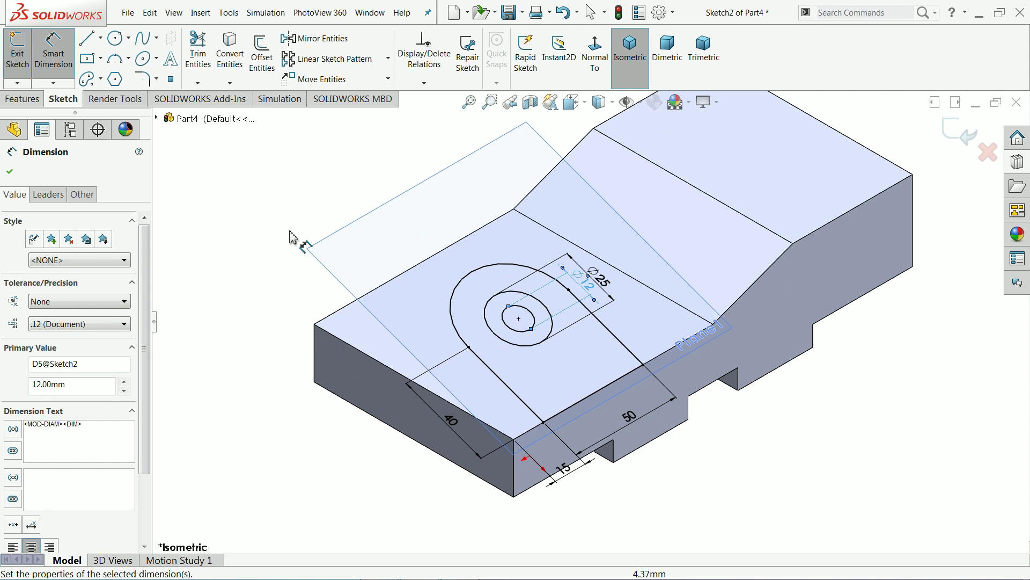
# Exit dimensioning and begin an Extruded Boss/Base from Sketch2
pyautogui.click(274, 220)
pyautogui.click(53, 48)
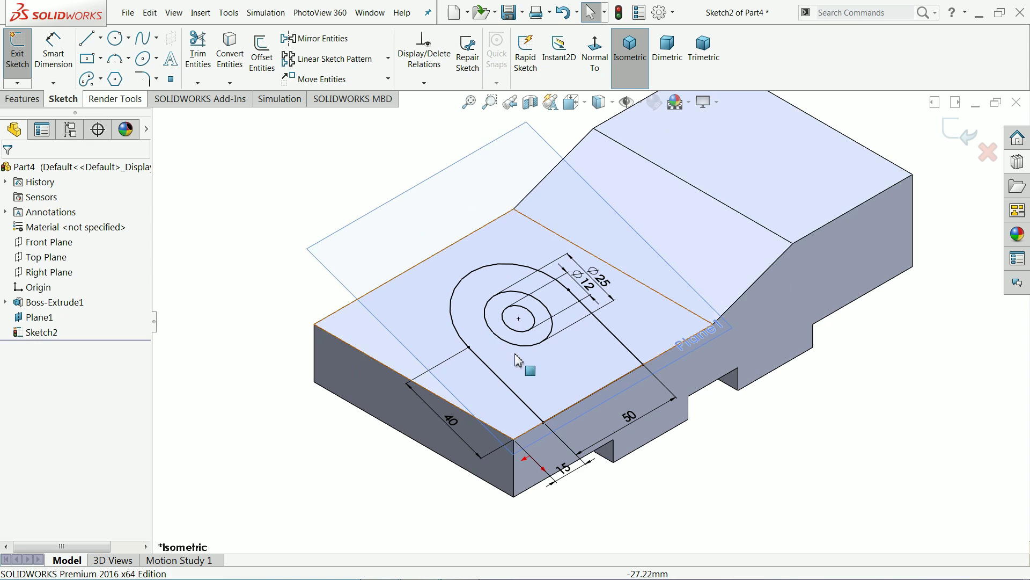
pyautogui.scroll(-2, 526, 370)
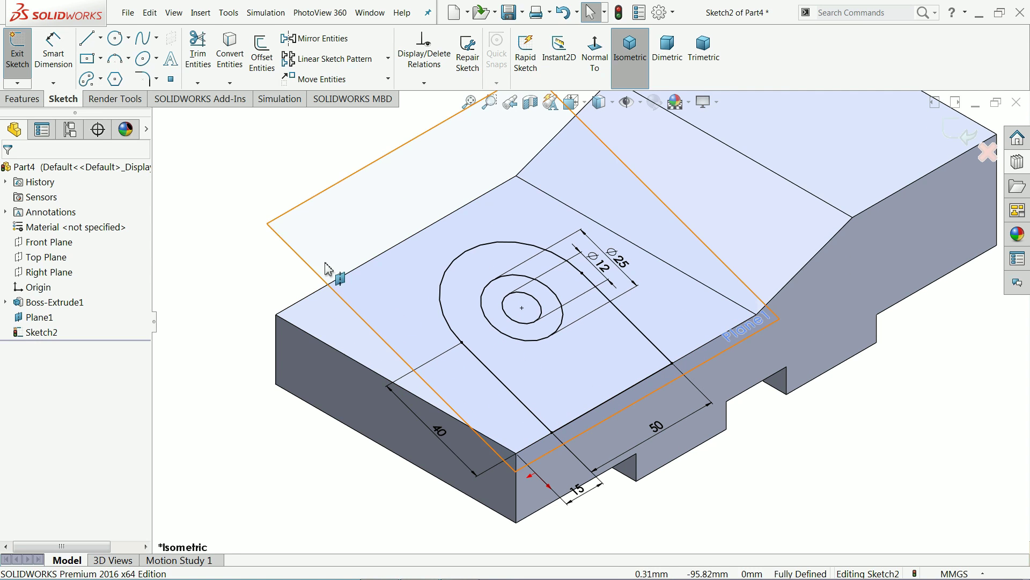
pyautogui.click(23, 99)
pyautogui.click(25, 59)
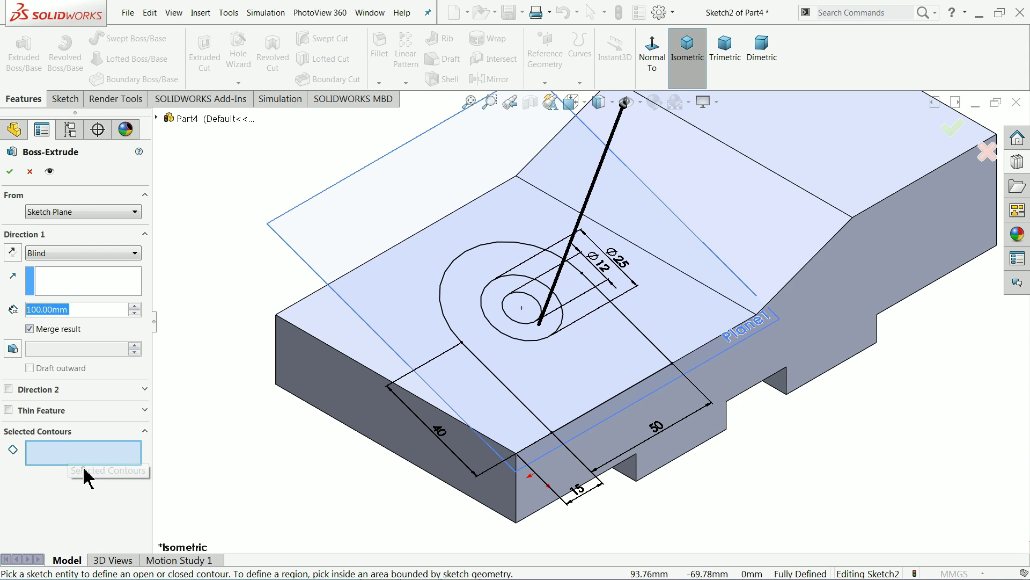
# Extrude the U-shaped outer contour reversed, Up To Next, onto the block
pyautogui.click(507, 390)
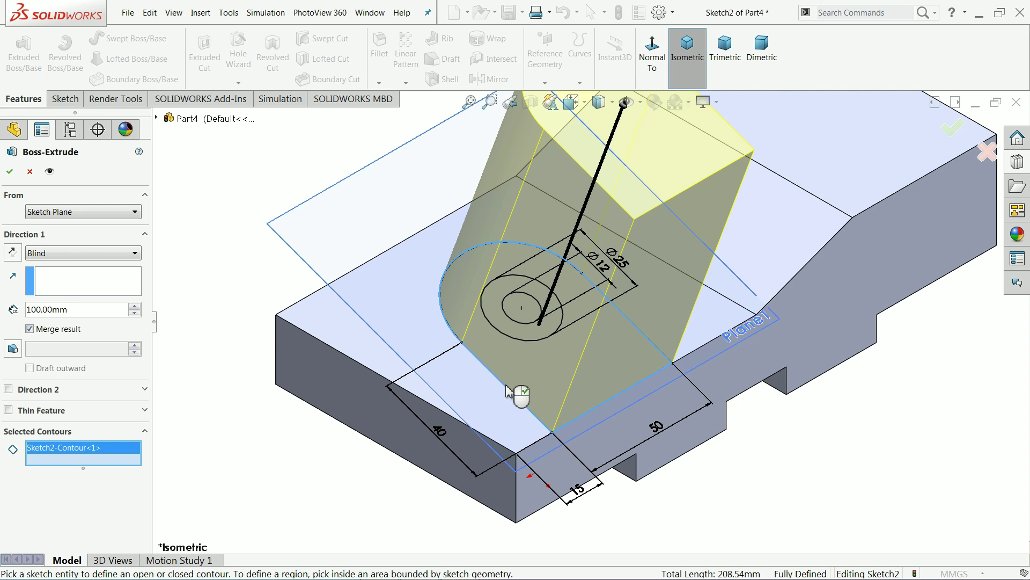
pyautogui.scroll(2, 600, 349)
pyautogui.scroll(1, 600, 350)
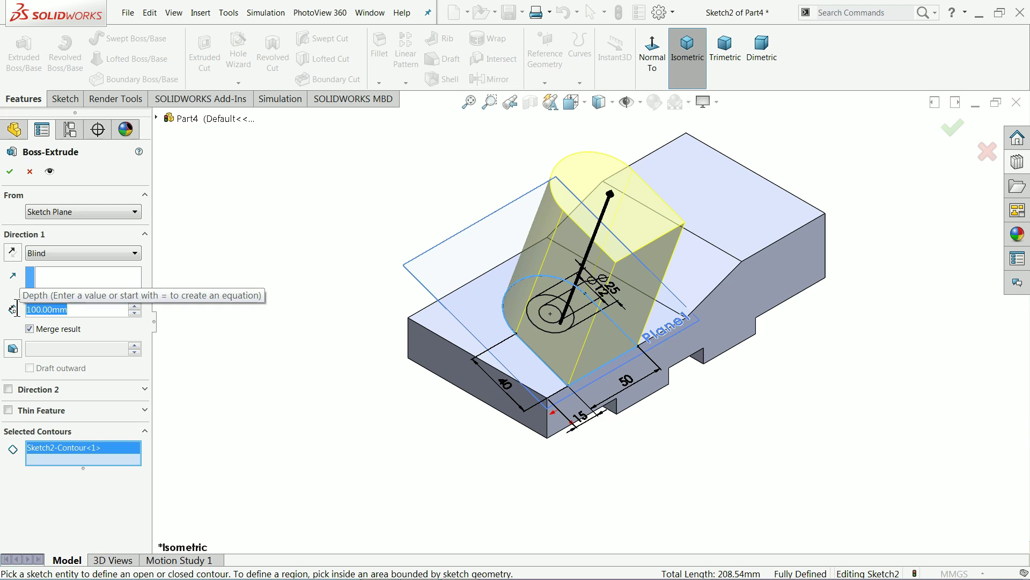
pyautogui.click(14, 253)
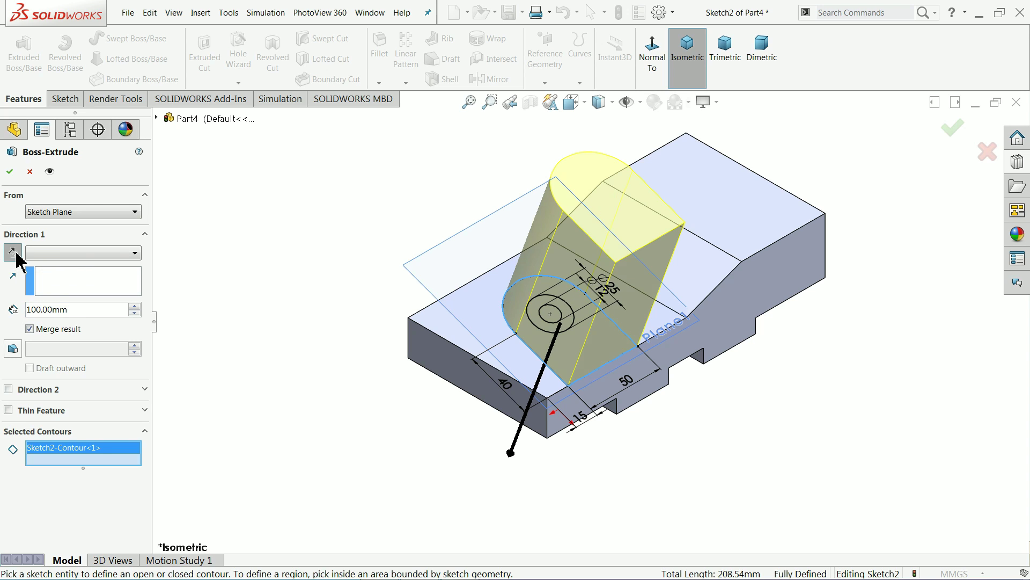
pyautogui.scroll(-3, 527, 337)
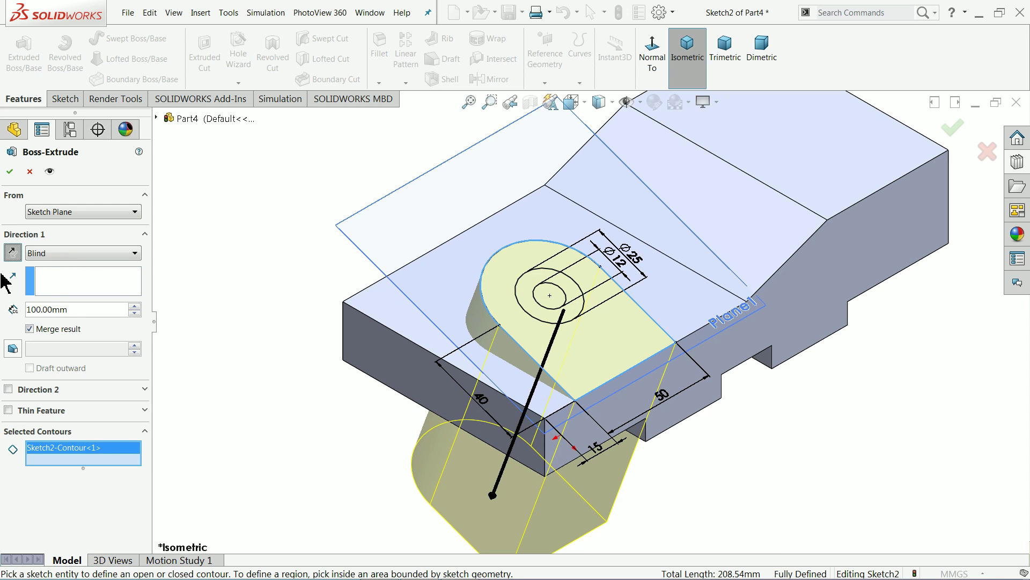
pyautogui.click(35, 255)
pyautogui.click(57, 294)
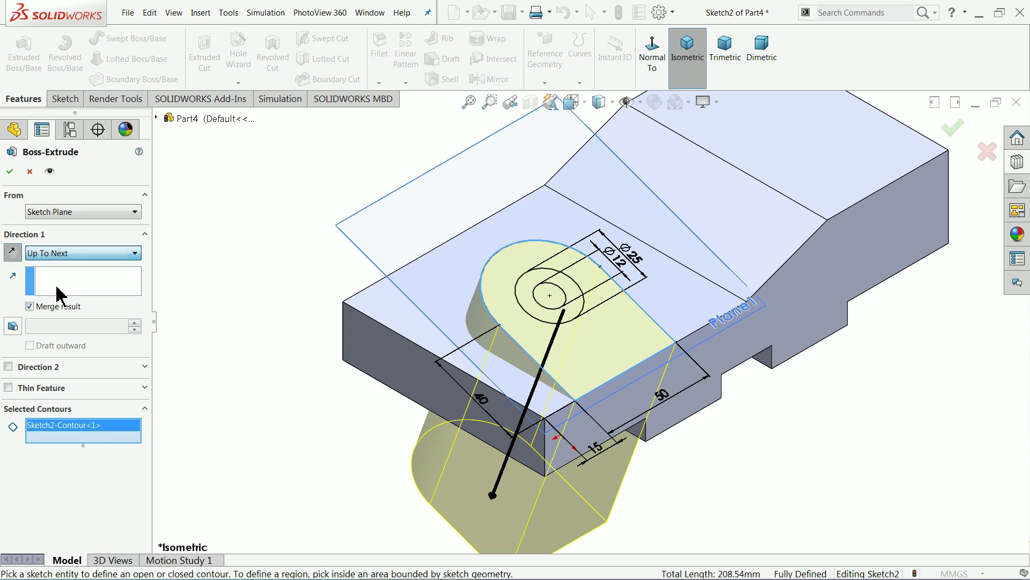
pyautogui.scroll(-2, 468, 367)
pyautogui.scroll(-2, 468, 367)
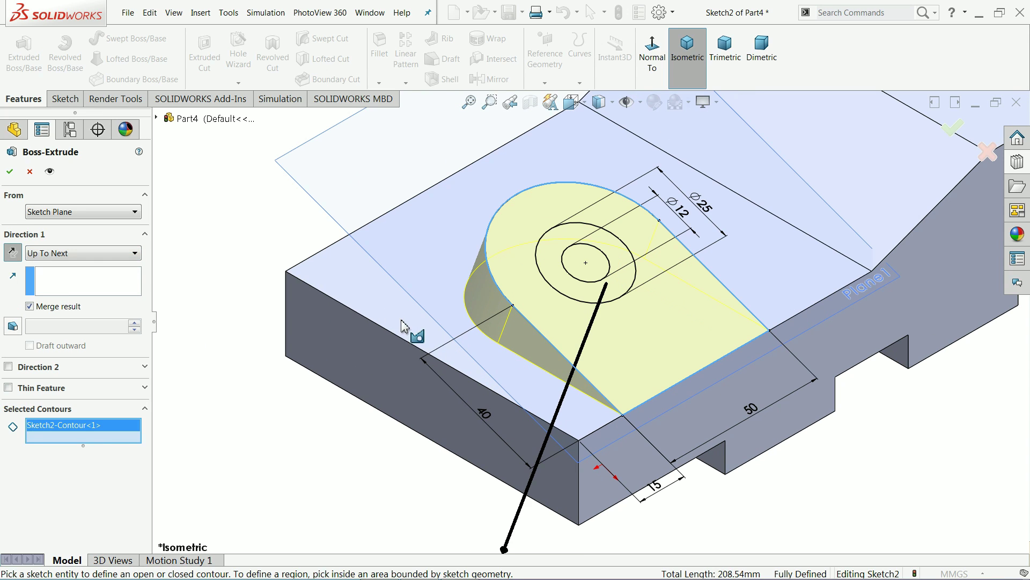
pyautogui.click(11, 173)
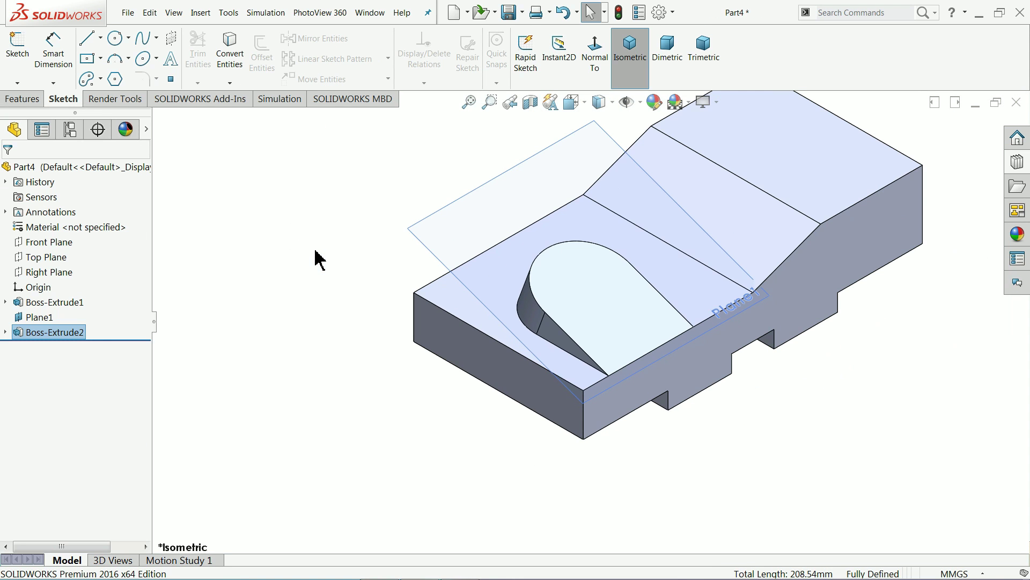
# Hide Plane1 and select Sketch2 under Boss-Extrude2 for reuse
pyautogui.click(436, 233)
pyautogui.click(491, 189)
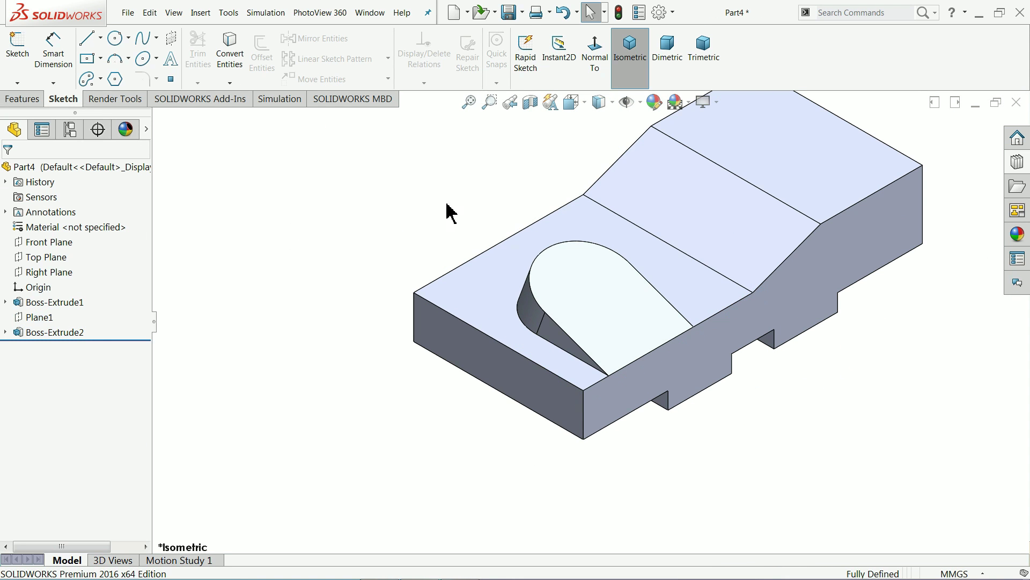
pyautogui.scroll(-2, 660, 293)
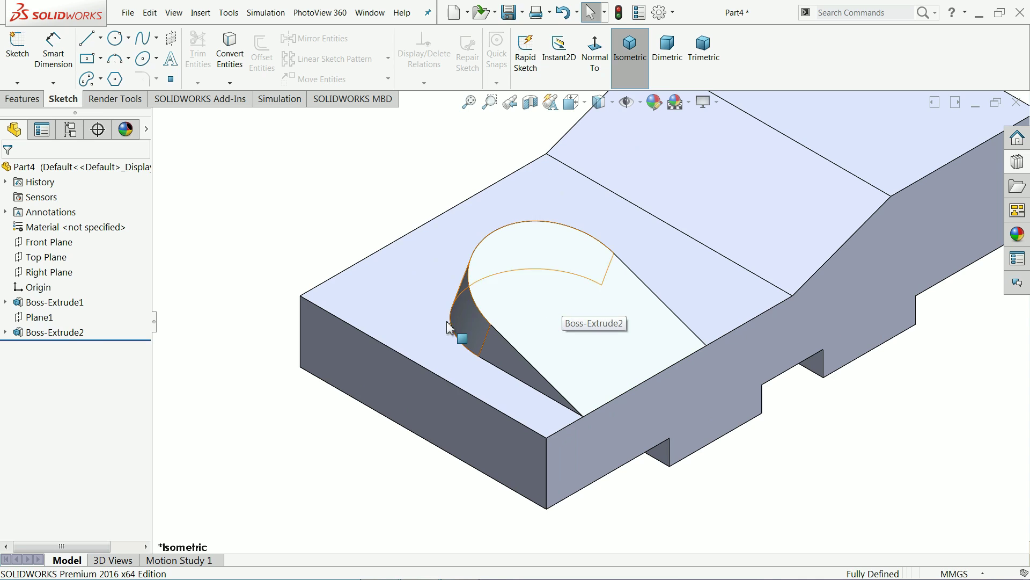
pyautogui.click(6, 332)
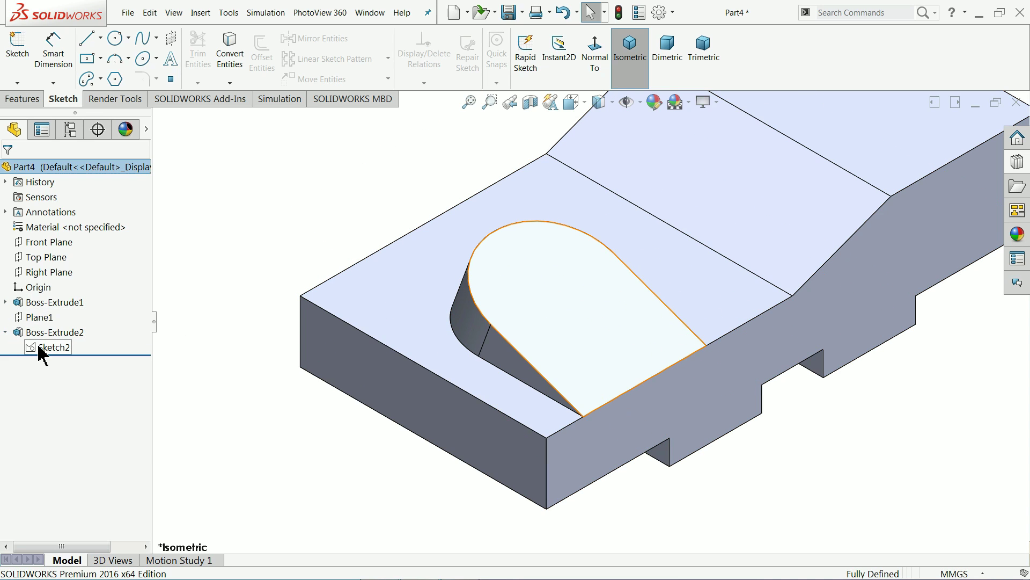
pyautogui.click(52, 347)
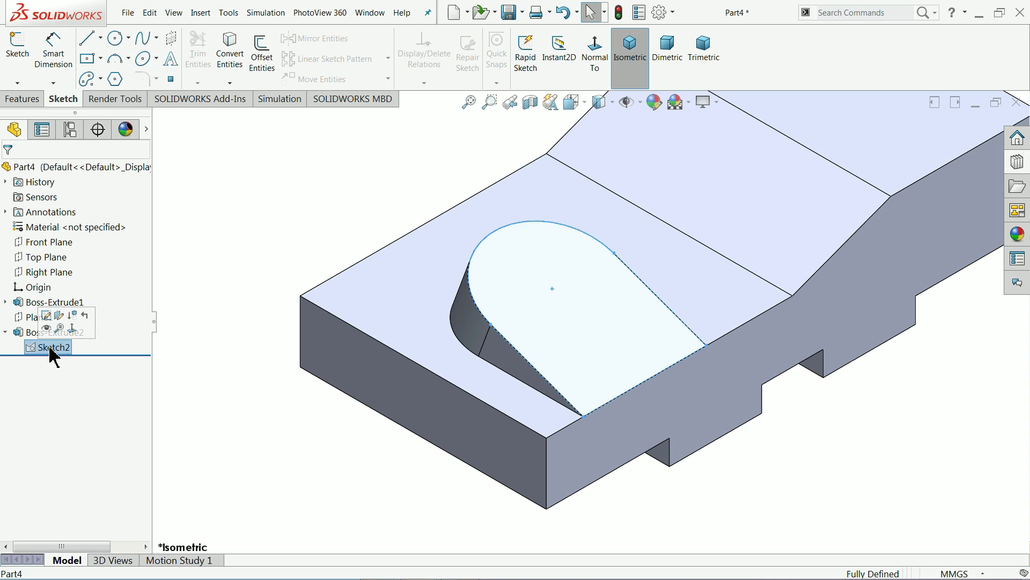
# Extrude the ring between the Ø25 and Ø12 circles 15 mm as a hollow boss
pyautogui.click(23, 98)
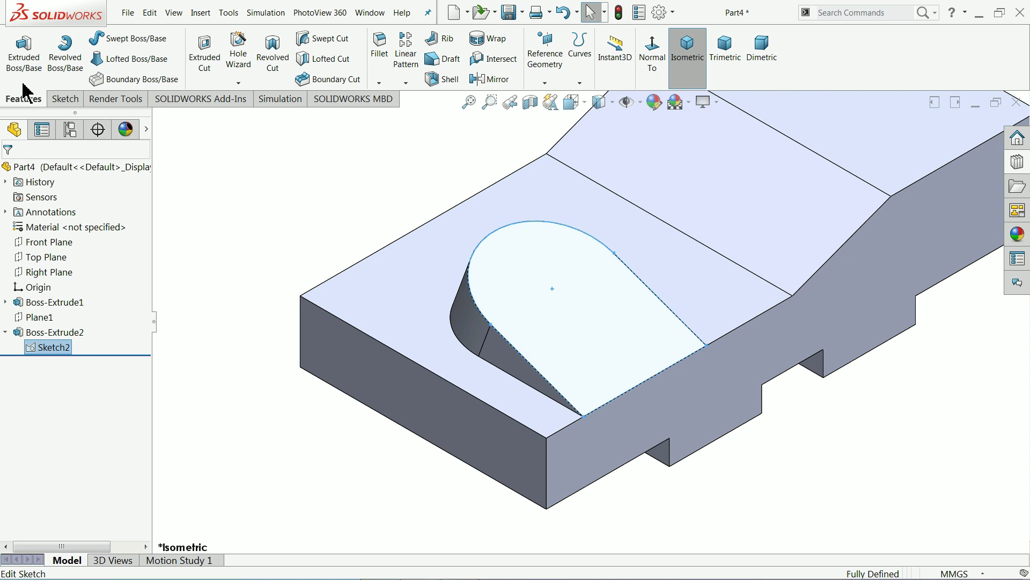
pyautogui.click(24, 72)
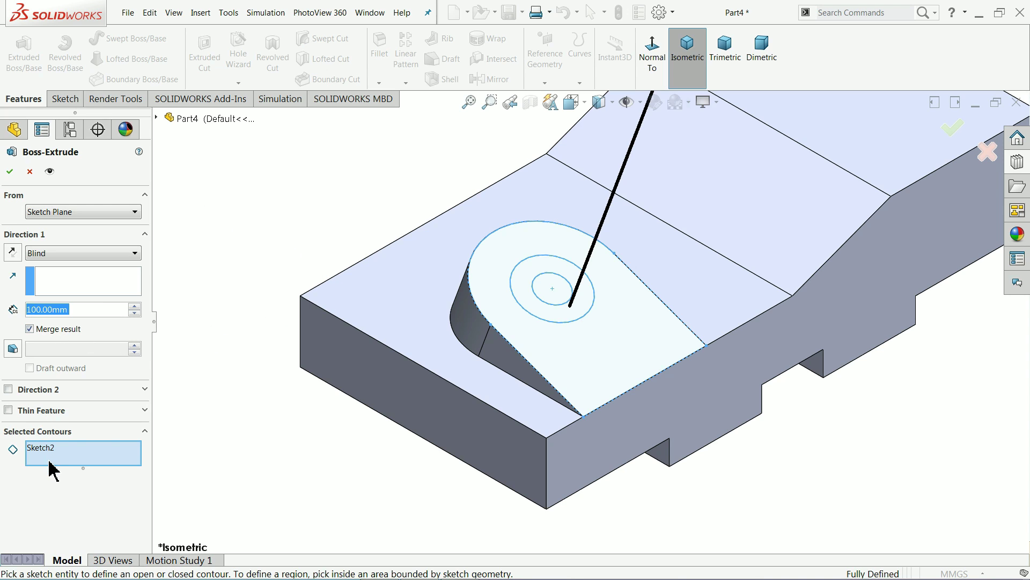
pyautogui.click(545, 317)
pyautogui.scroll(3, 603, 320)
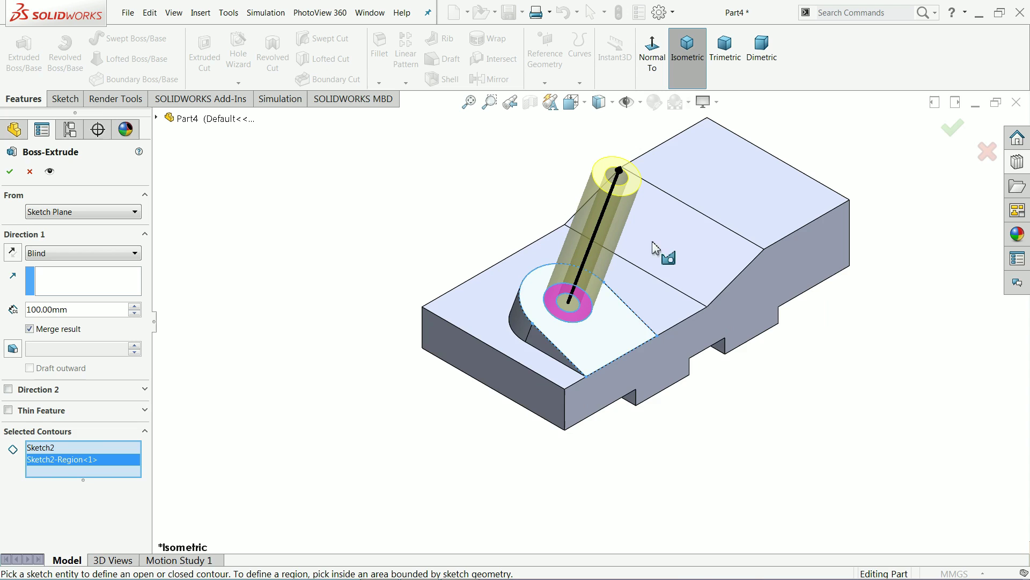
pyautogui.scroll(-2, 644, 246)
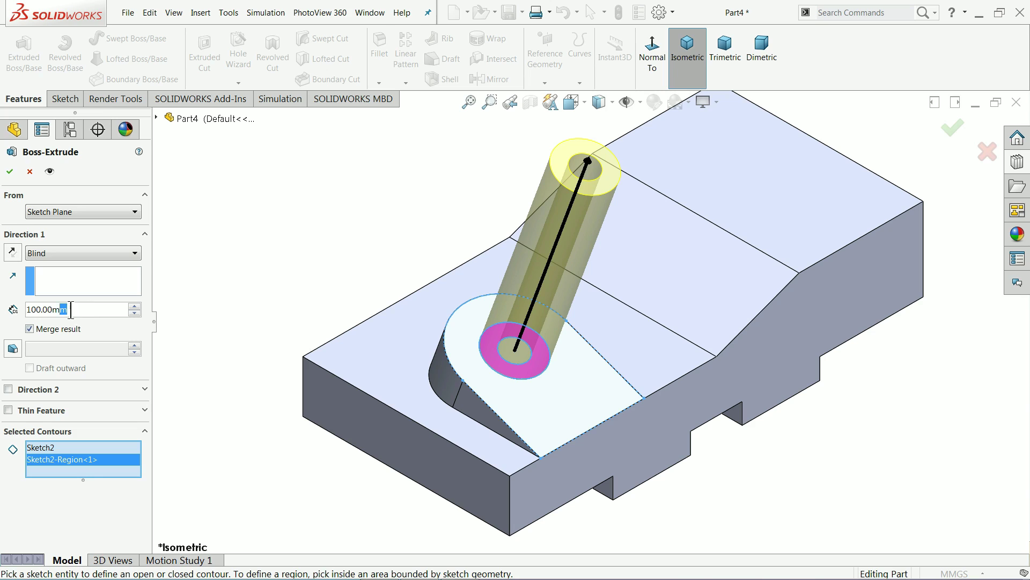
pyautogui.write('15')
pyautogui.press('Return')
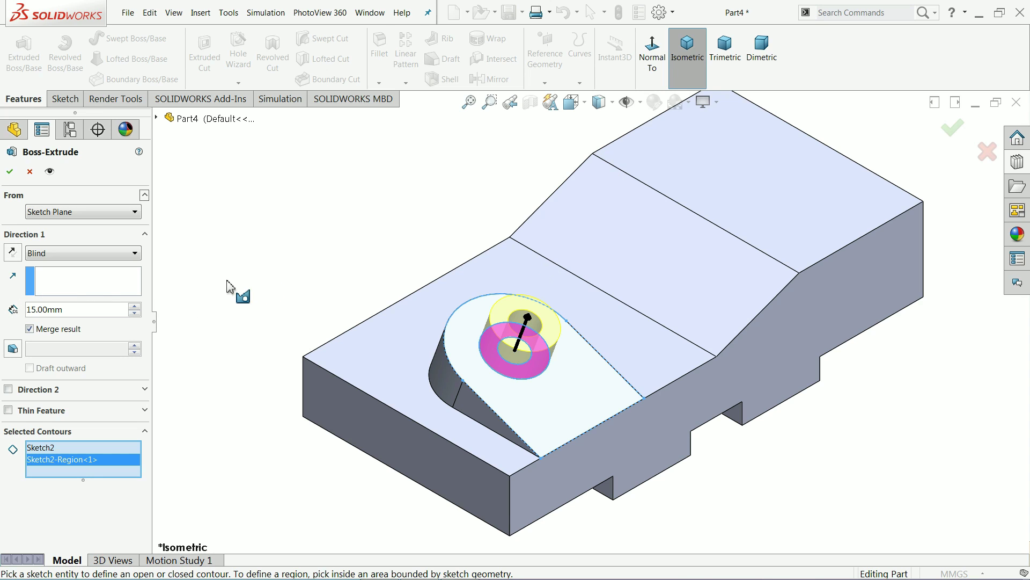
pyautogui.click(9, 172)
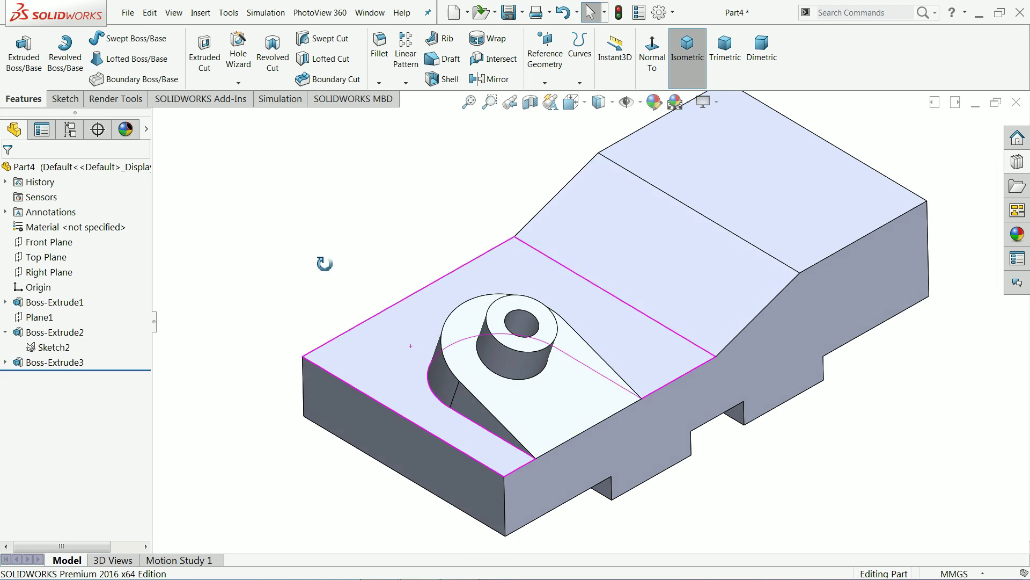
# Start a sketch on the face at the bottom of the boss bore and convert its edge
pyautogui.moveTo(322, 260); pyautogui.dragTo(368, 360, button='middle')
pyautogui.scroll(-3, 462, 379)
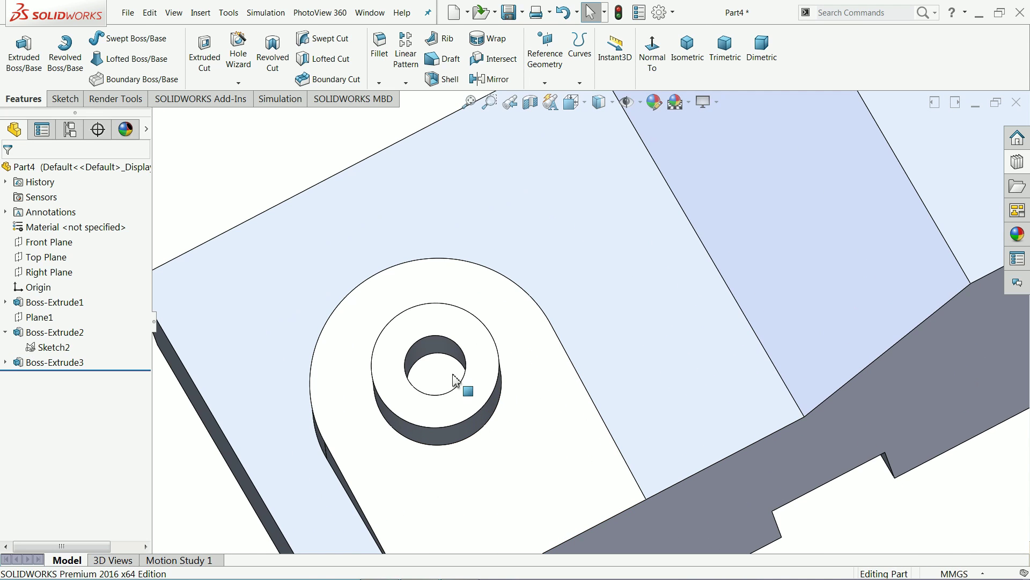
pyautogui.click(457, 371)
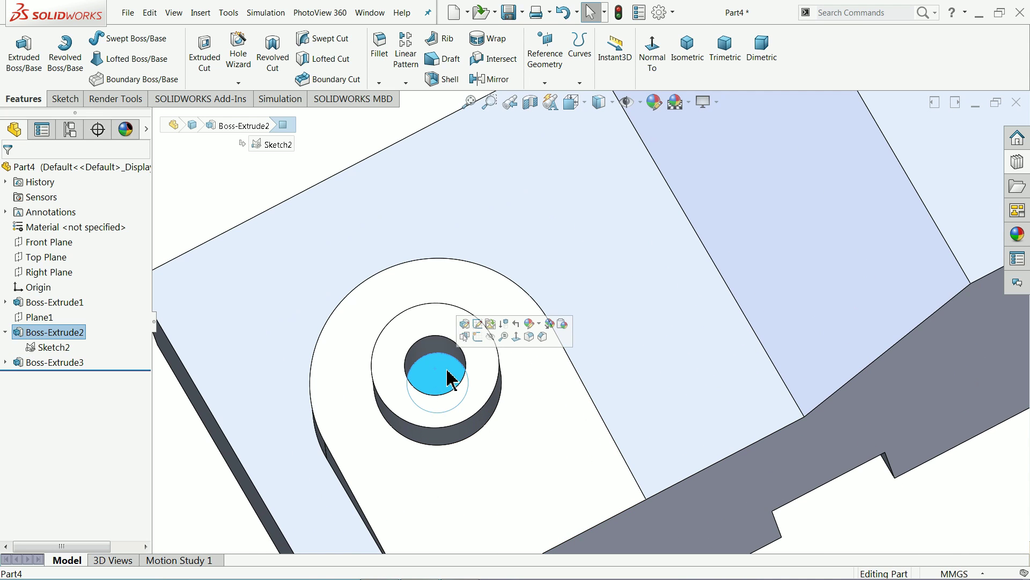
pyautogui.click(478, 336)
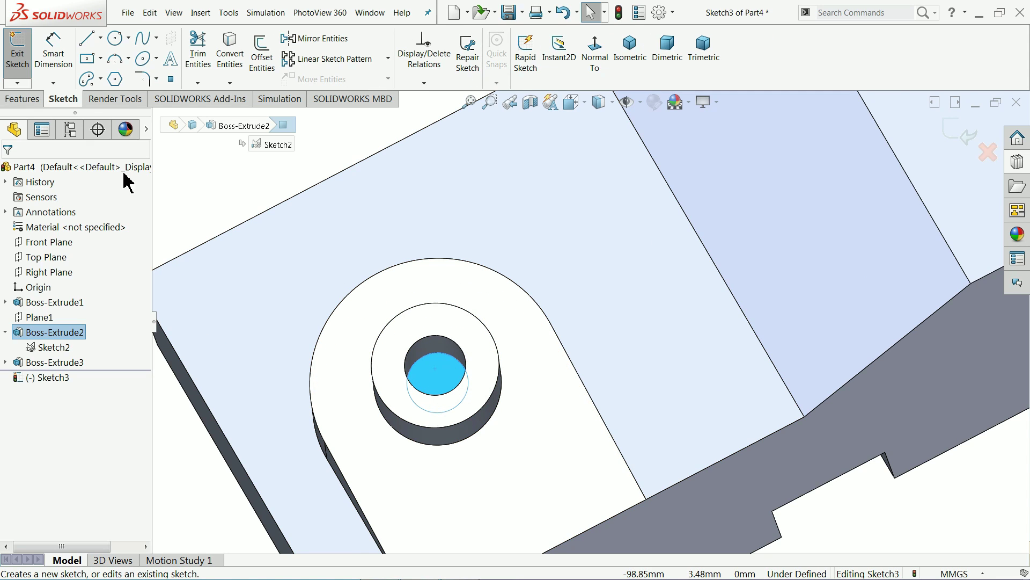
pyautogui.click(234, 75)
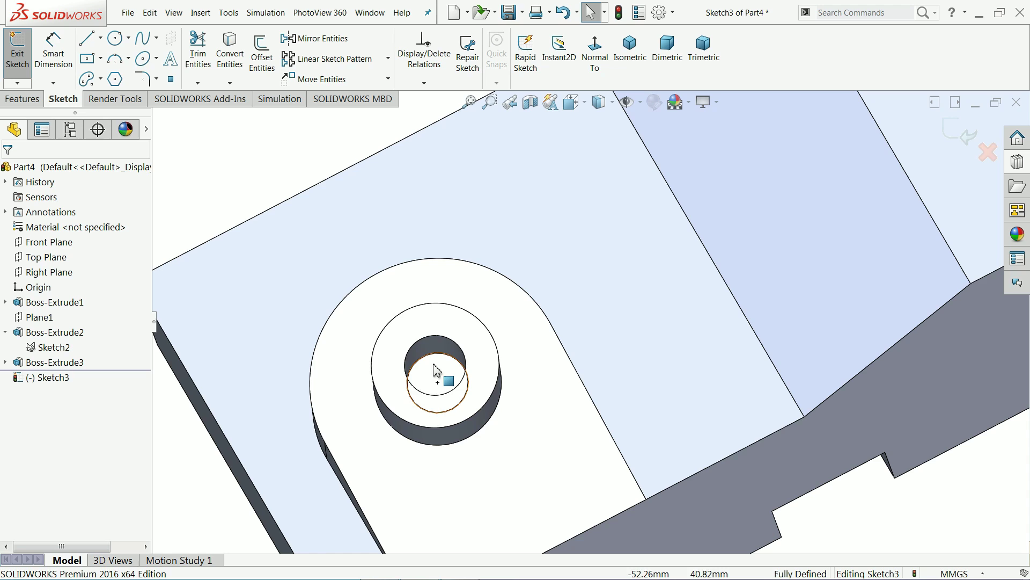
# Cut the Sketch3 circle Through All so the bore runs through the block
pyautogui.click(34, 99)
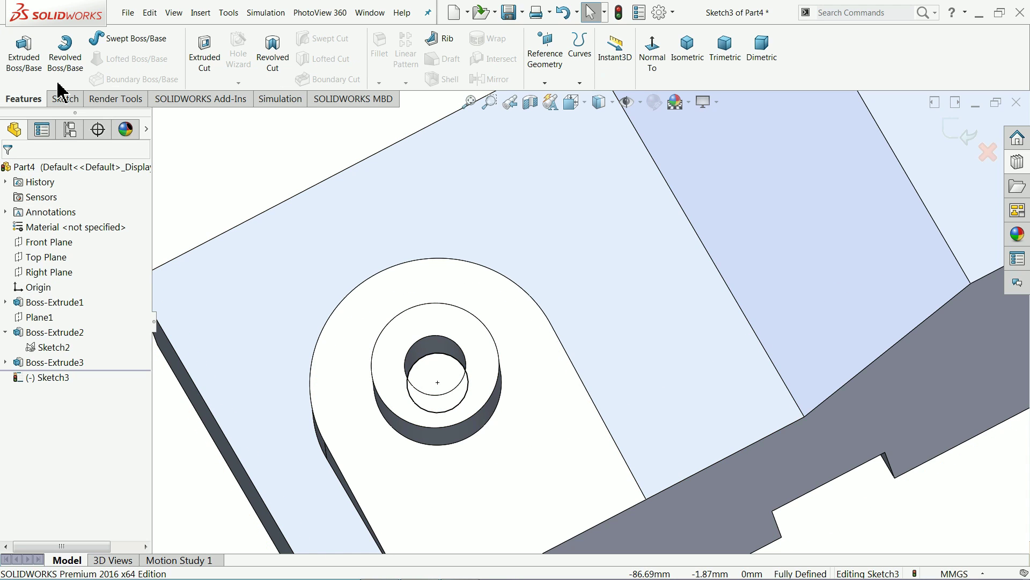
pyautogui.click(202, 69)
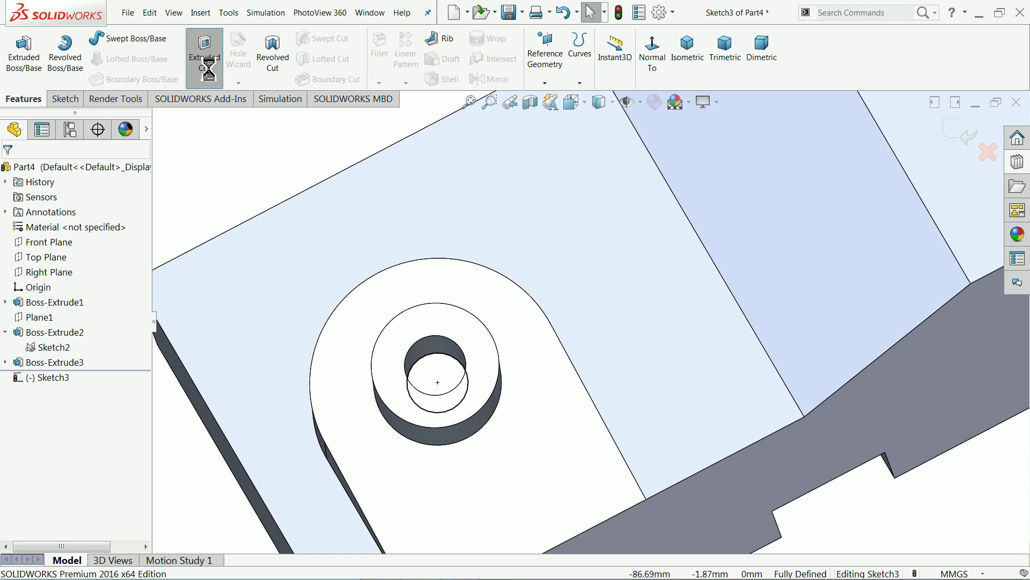
pyautogui.click(689, 64)
pyautogui.click(69, 253)
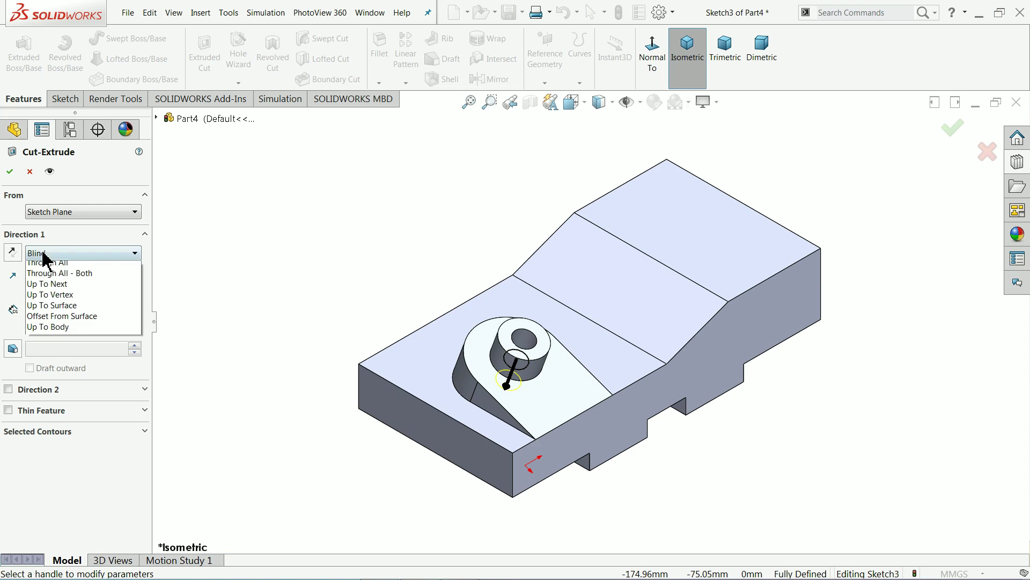
pyautogui.click(74, 278)
pyautogui.moveTo(391, 368); pyautogui.dragTo(409, 237, button='middle')
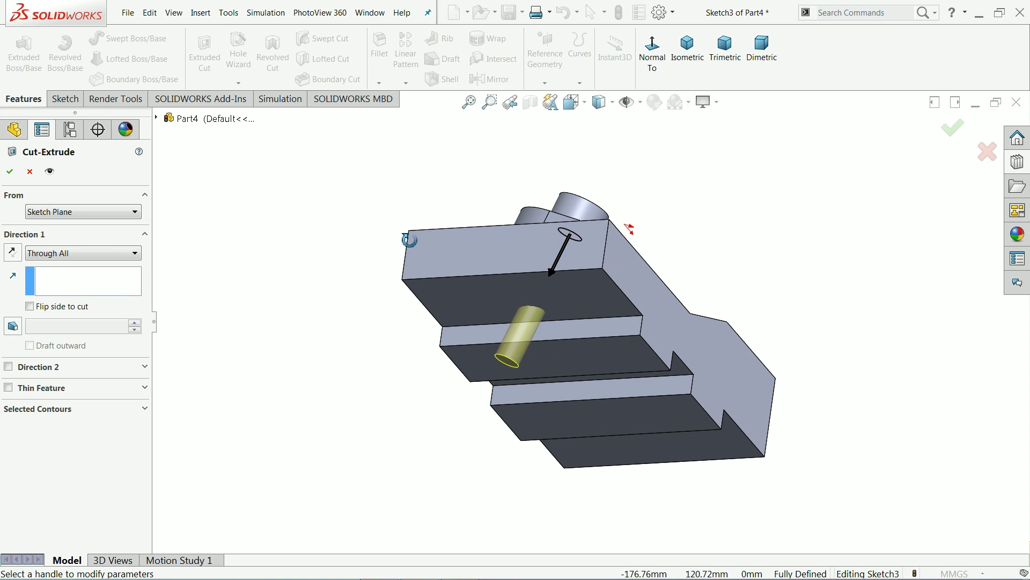
pyautogui.scroll(-2, 542, 347)
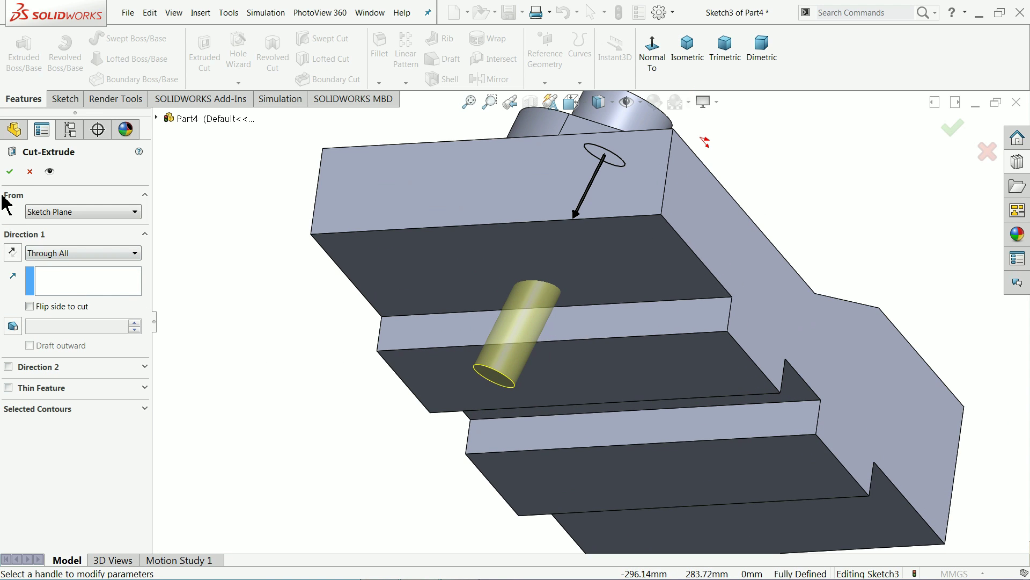
pyautogui.click(11, 171)
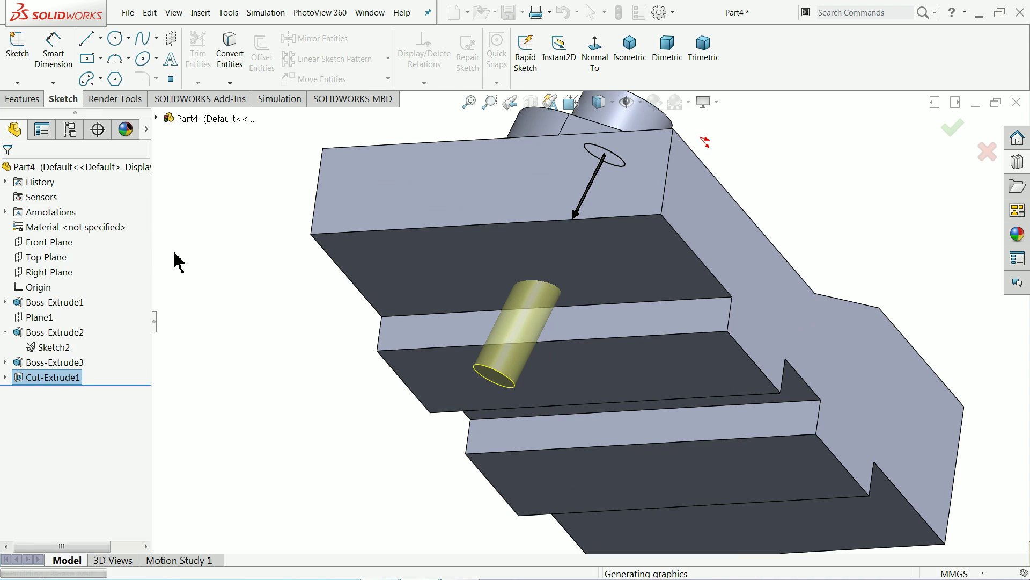
pyautogui.scroll(3, 294, 294)
pyautogui.moveTo(396, 244)
pyautogui.mouseDown(button='middle')
pyautogui.moveTo(368, 352)
pyautogui.moveTo(317, 419)
pyautogui.moveTo(362, 422)
pyautogui.mouseUp(button='middle')
pyautogui.scroll(-3, 757, 334)
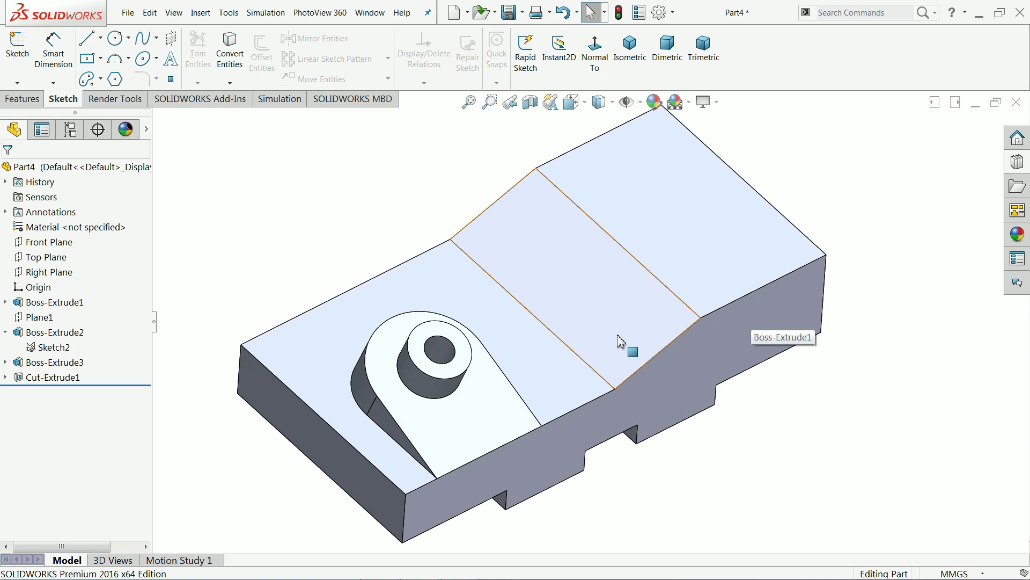
pyautogui.moveTo(623, 343); pyautogui.dragTo(610, 325, button='middle')
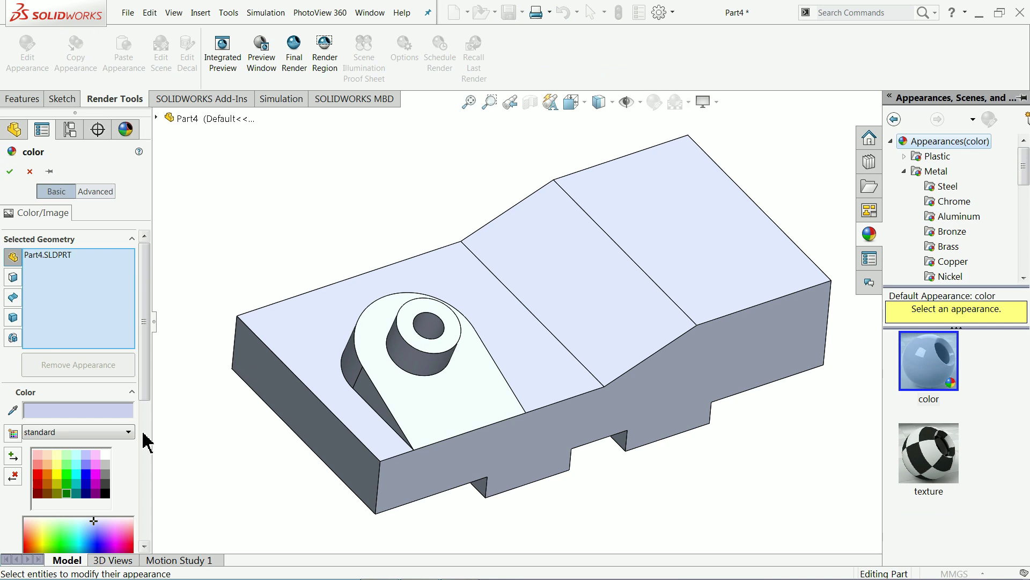
pyautogui.click(48, 463)
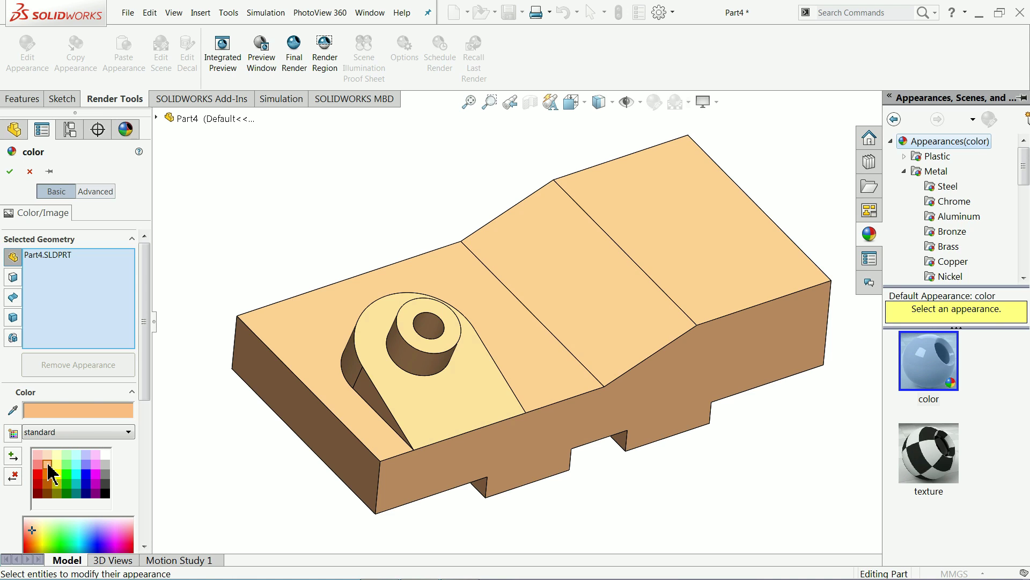
pyautogui.click(29, 171)
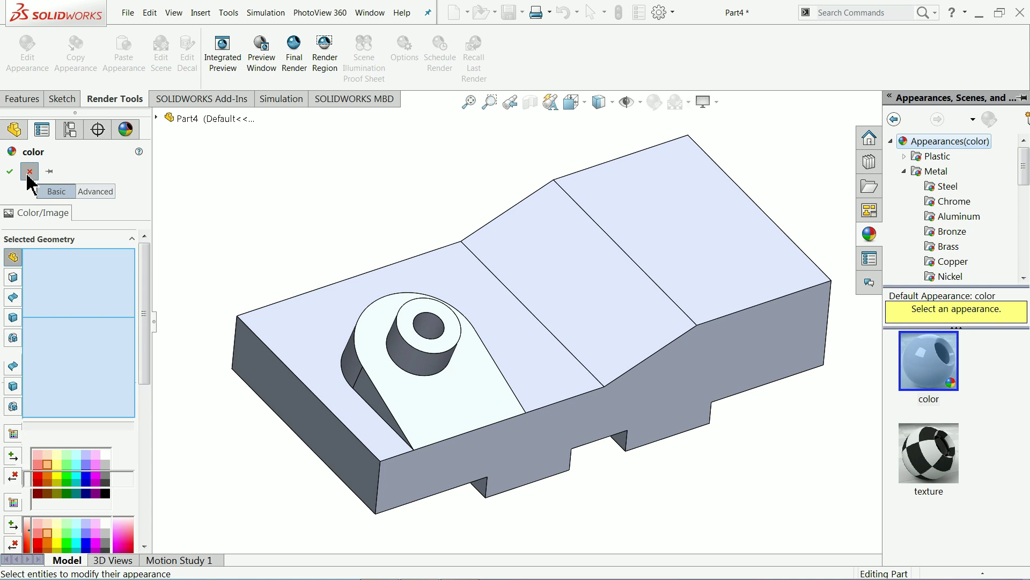
pyautogui.click(981, 15)
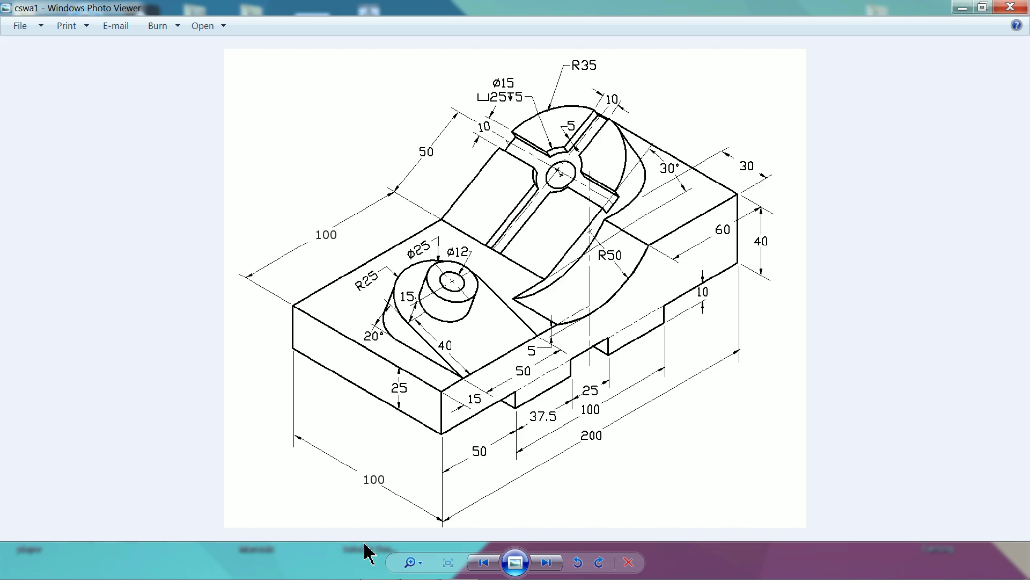
# Return from the cswa1 drawing to the SOLIDWORKS part
pyautogui.click(432, 547)
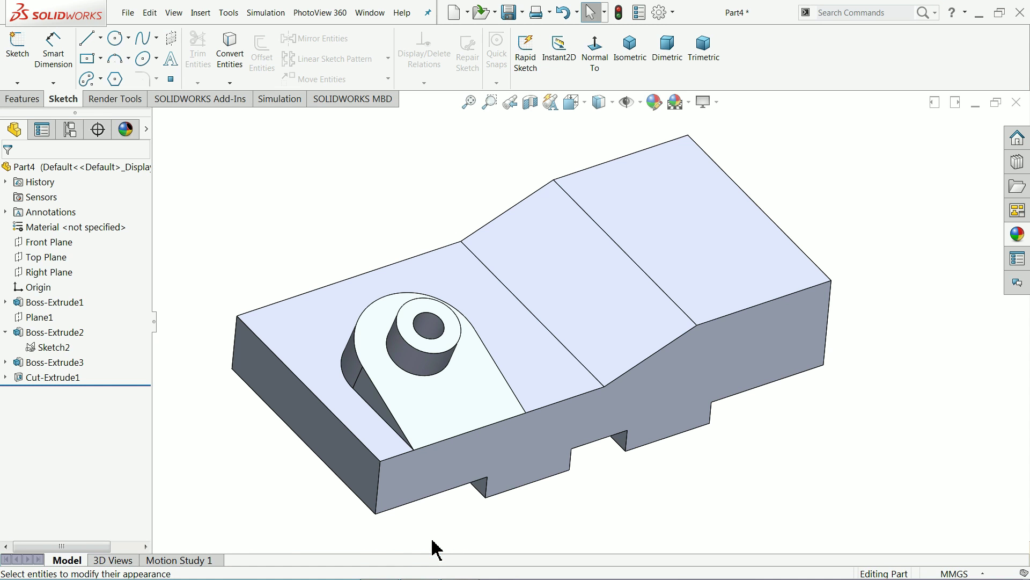
# Create Plane2 through the slope's foot edge at 150° to the top face, offset flipped
pyautogui.moveTo(467, 535)
pyautogui.mouseDown(button='middle')
pyautogui.moveTo(483, 453)
pyautogui.moveTo(501, 483)
pyautogui.mouseUp(button='middle')
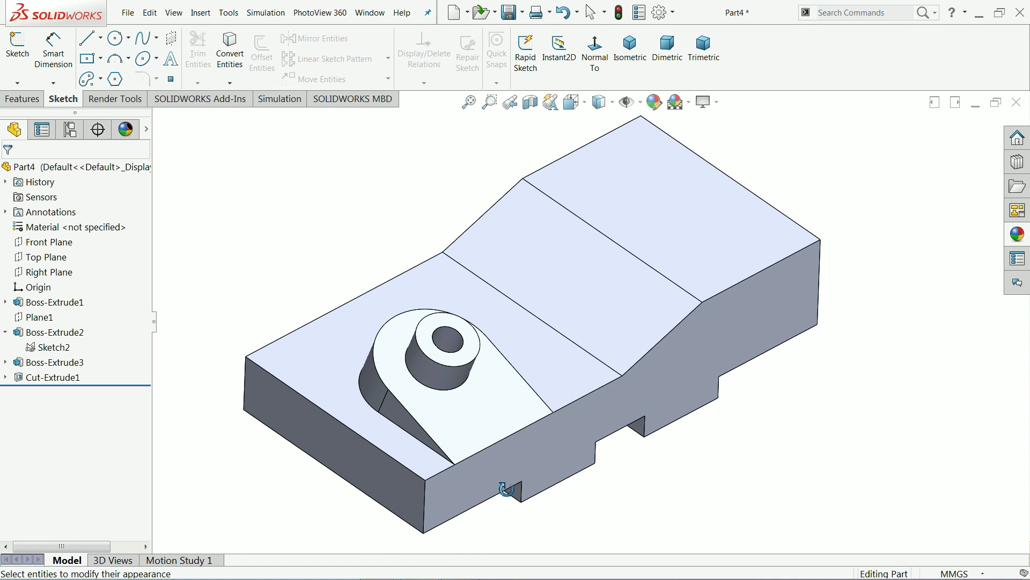
pyautogui.click(20, 100)
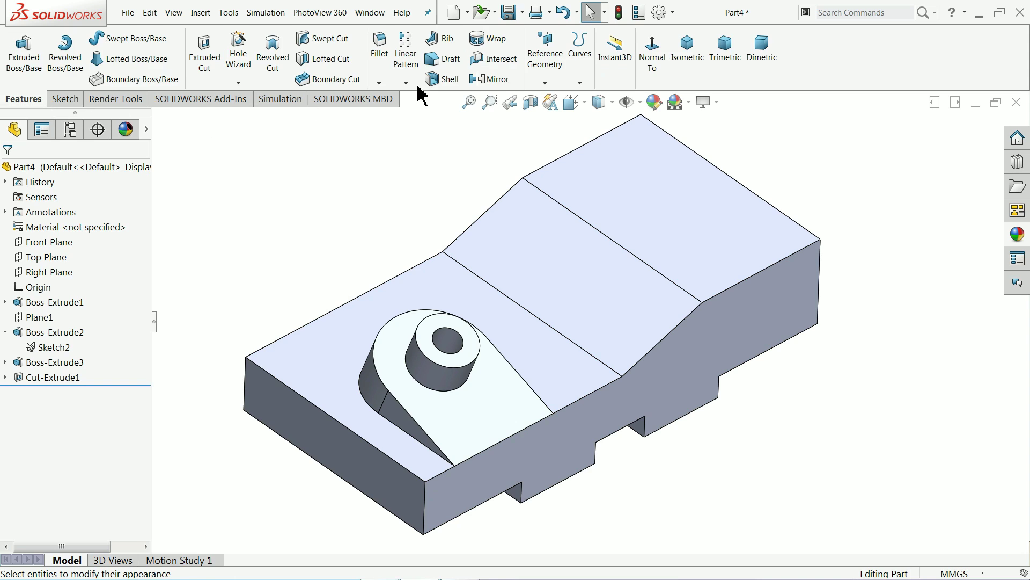
pyautogui.click(545, 83)
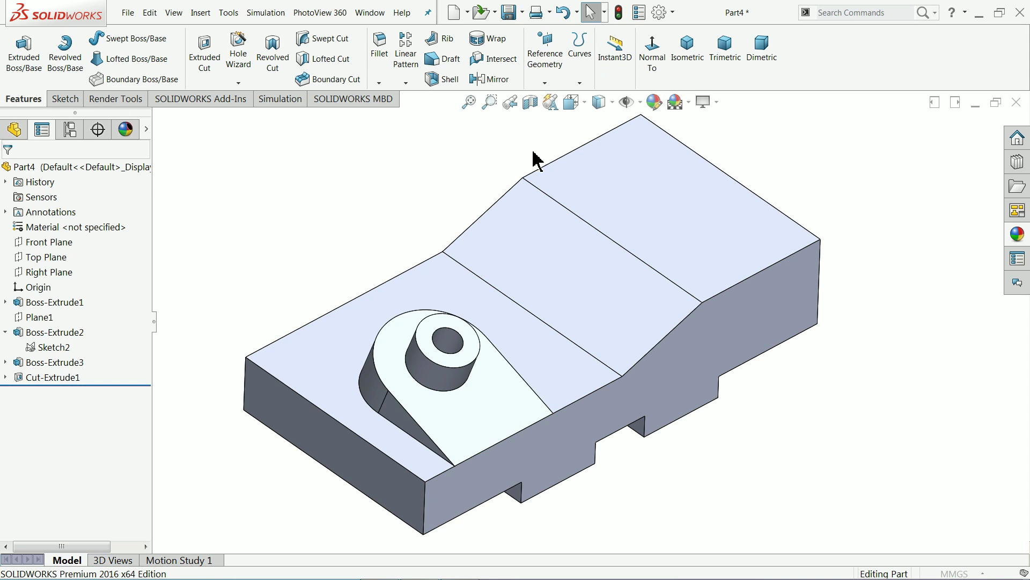
pyautogui.click(486, 288)
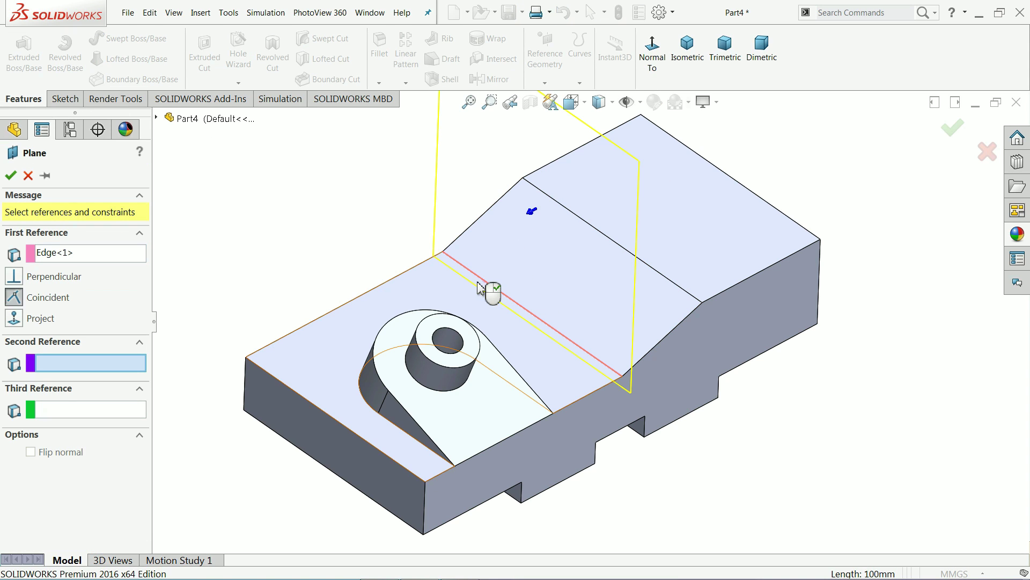
pyautogui.click(455, 294)
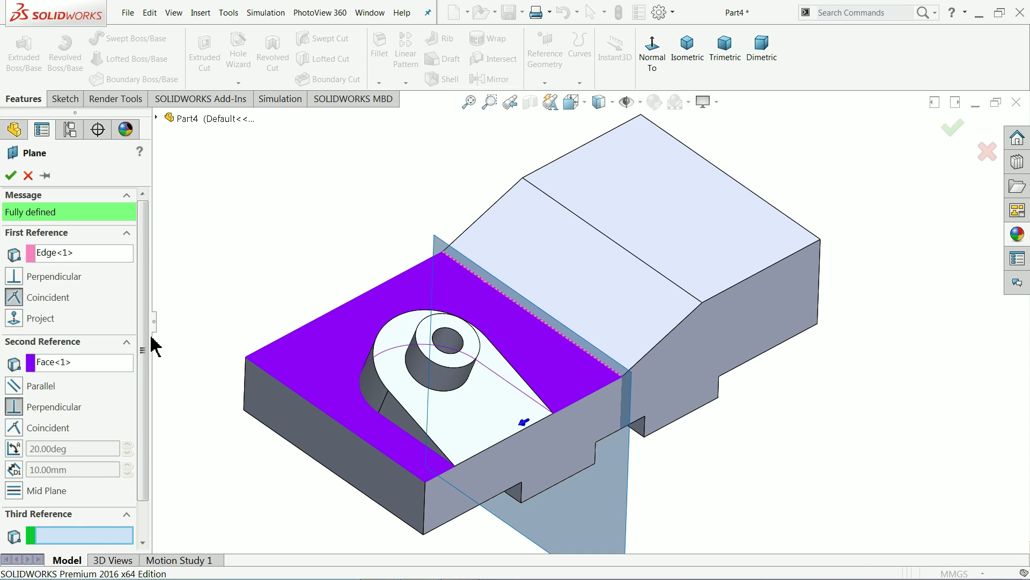
pyautogui.click(10, 449)
pyautogui.write('150')
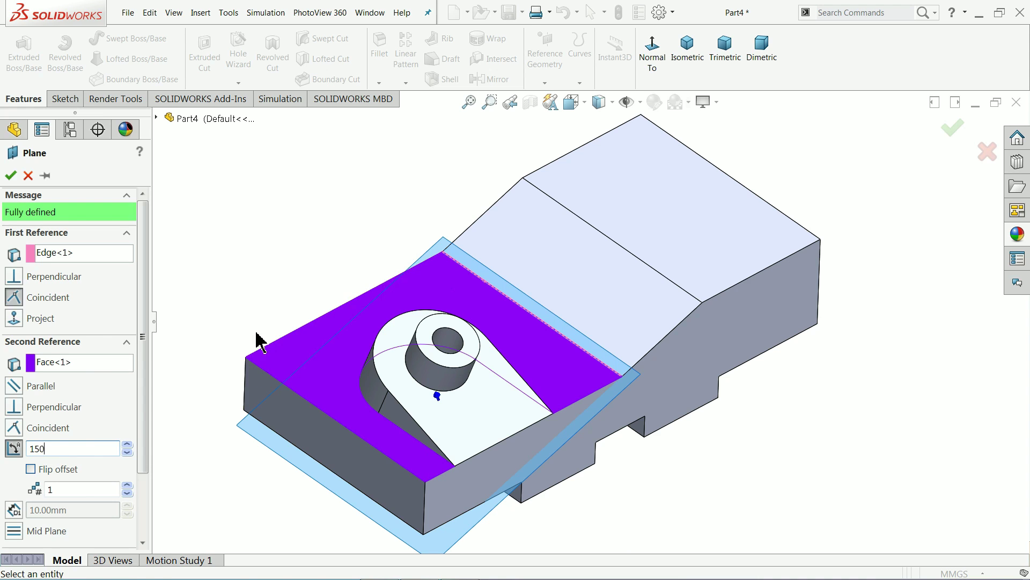
pyautogui.press('Return')
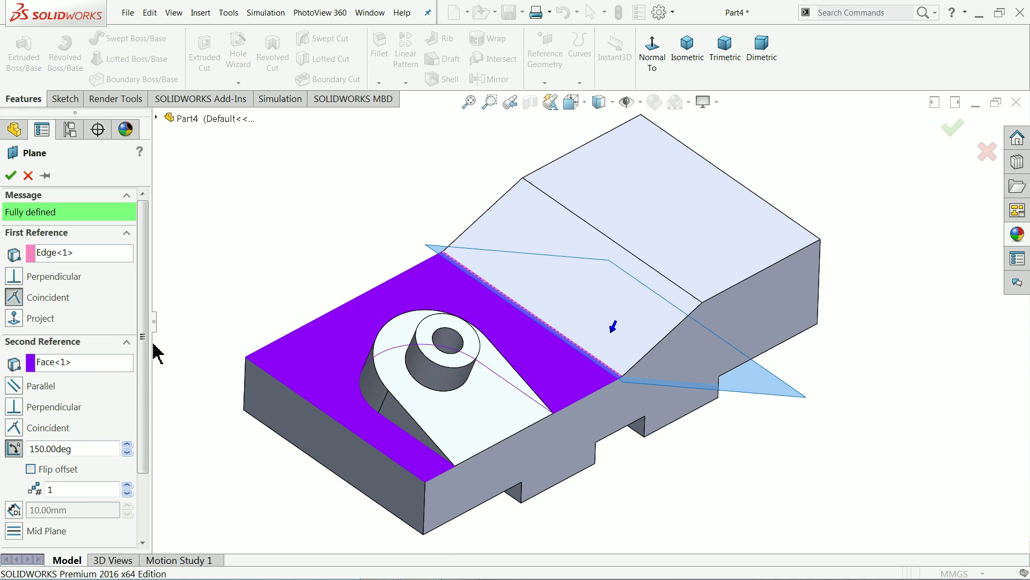
pyautogui.click(30, 470)
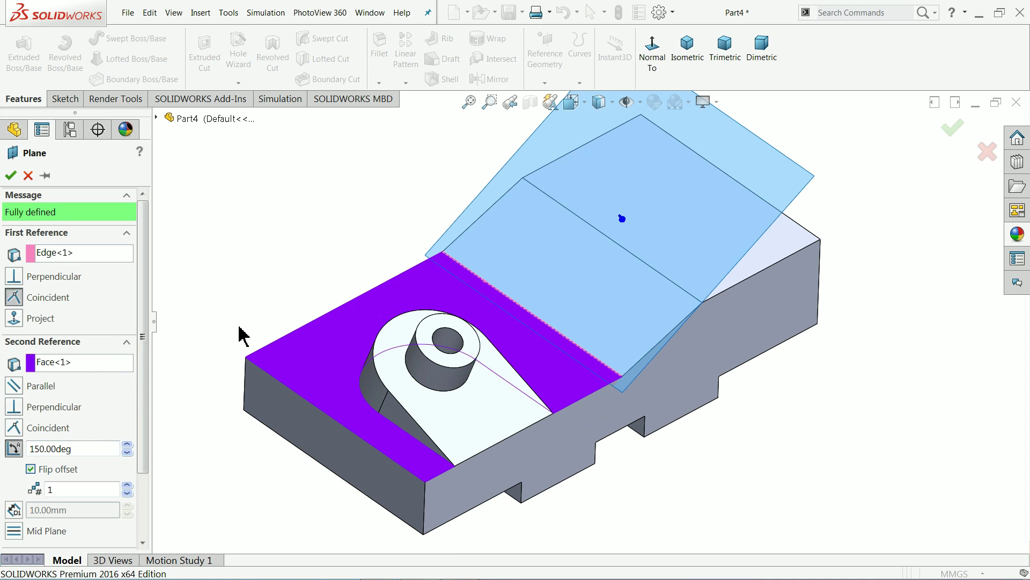
pyautogui.moveTo(240, 333)
pyautogui.mouseDown(button='middle')
pyautogui.moveTo(212, 284)
pyautogui.moveTo(237, 329)
pyautogui.mouseUp(button='middle')
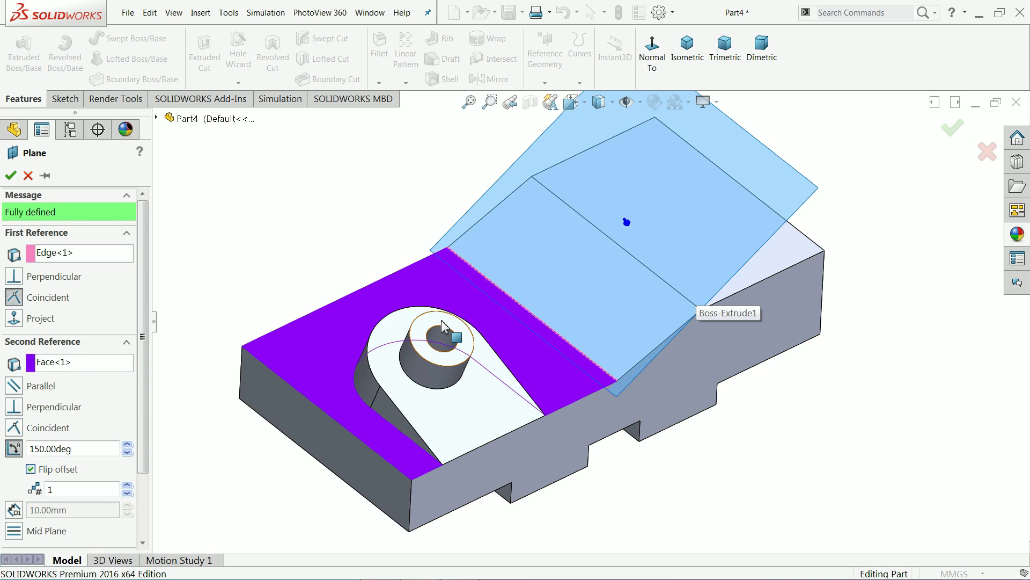
pyautogui.click(10, 178)
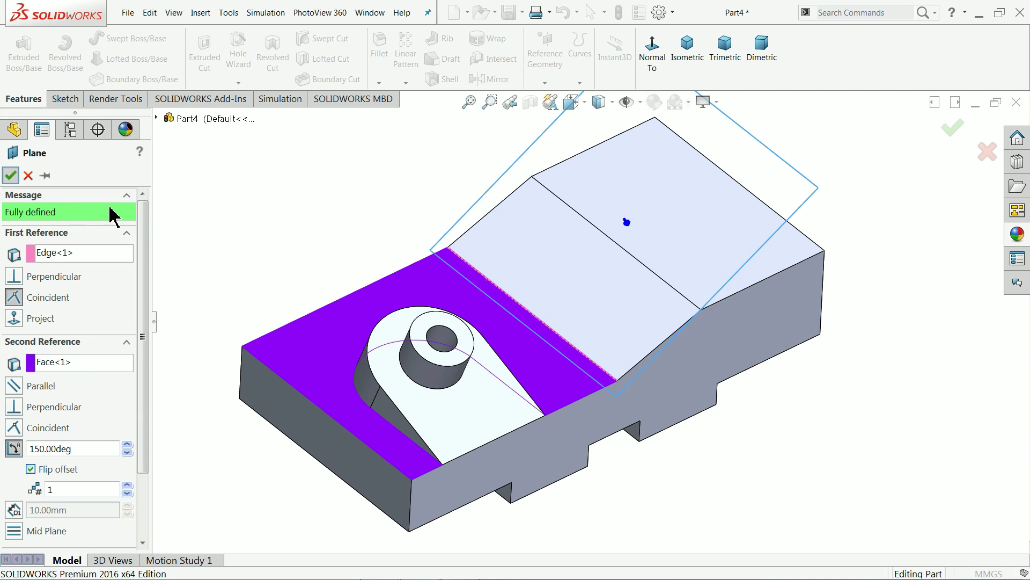
pyautogui.scroll(2, 582, 145)
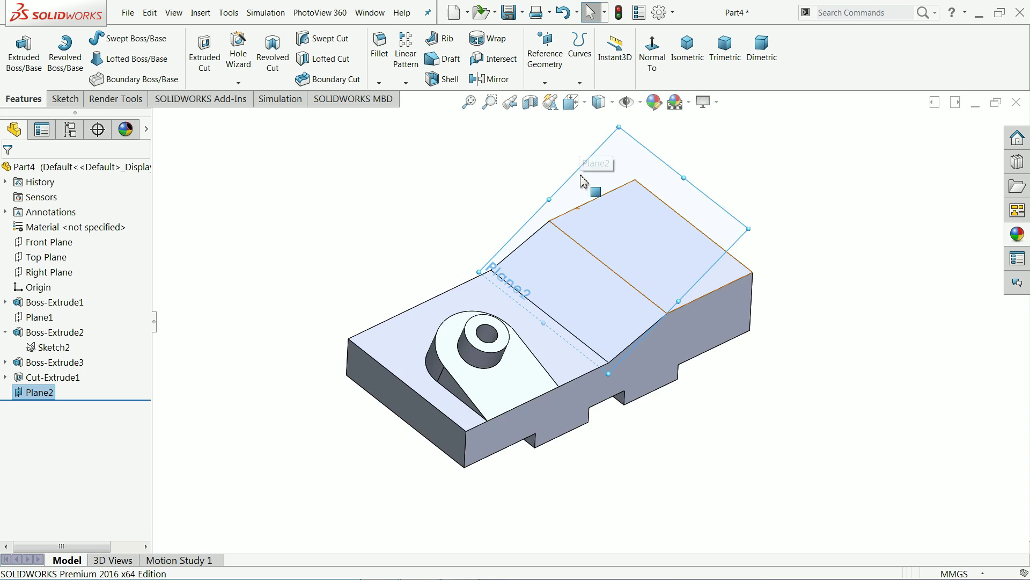
# Start a new sketch on Plane2 and view the plane face-on
pyautogui.click(65, 102)
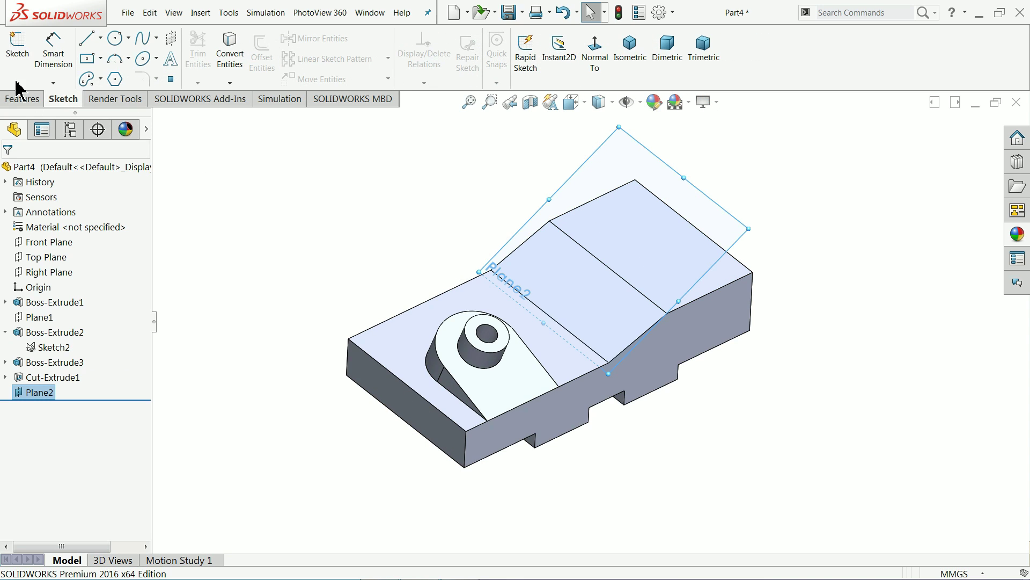
pyautogui.click(15, 56)
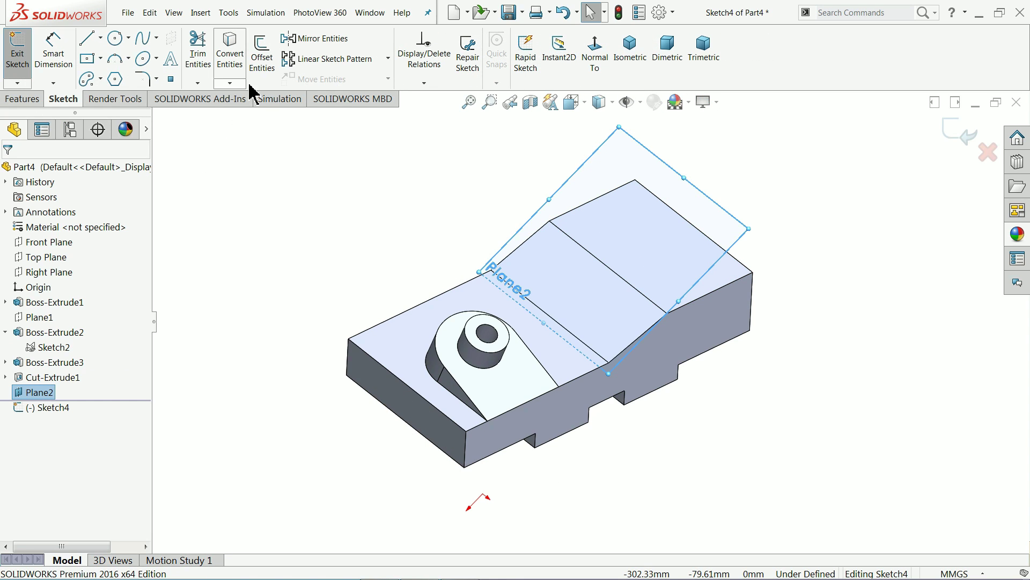
pyautogui.click(86, 48)
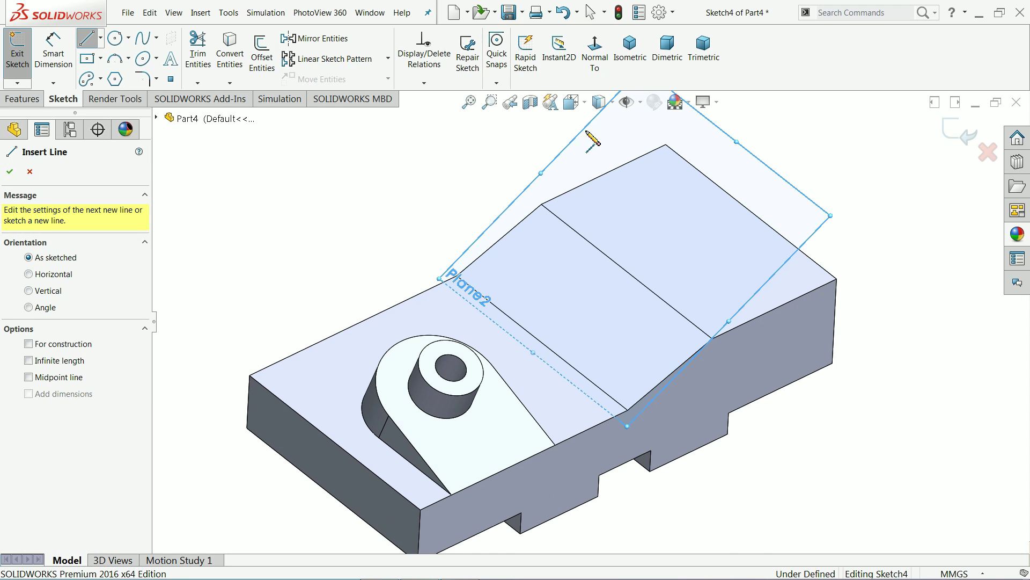
pyautogui.click(594, 54)
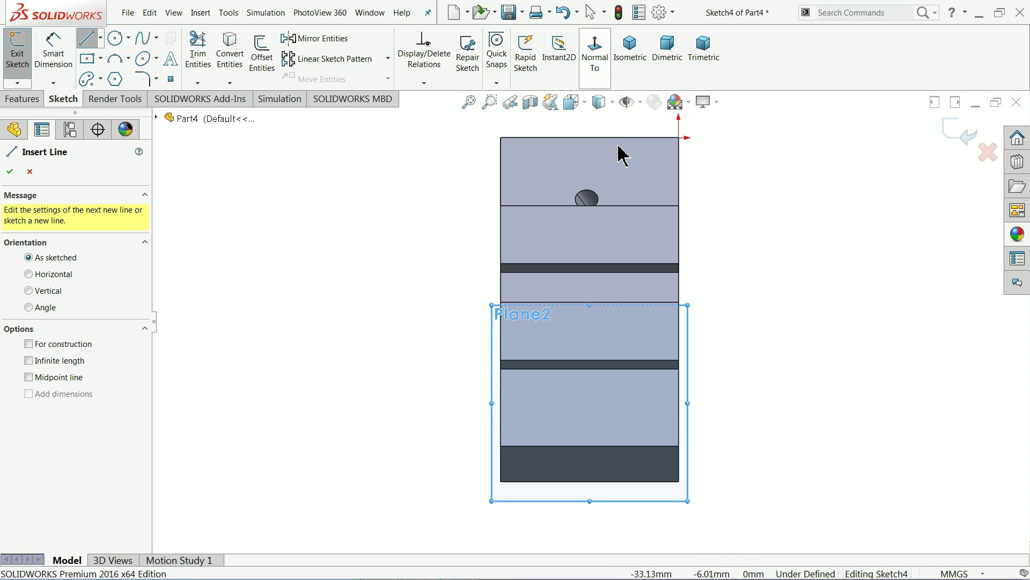
pyautogui.click(594, 56)
pyautogui.scroll(-1, 609, 379)
pyautogui.scroll(-2, 667, 311)
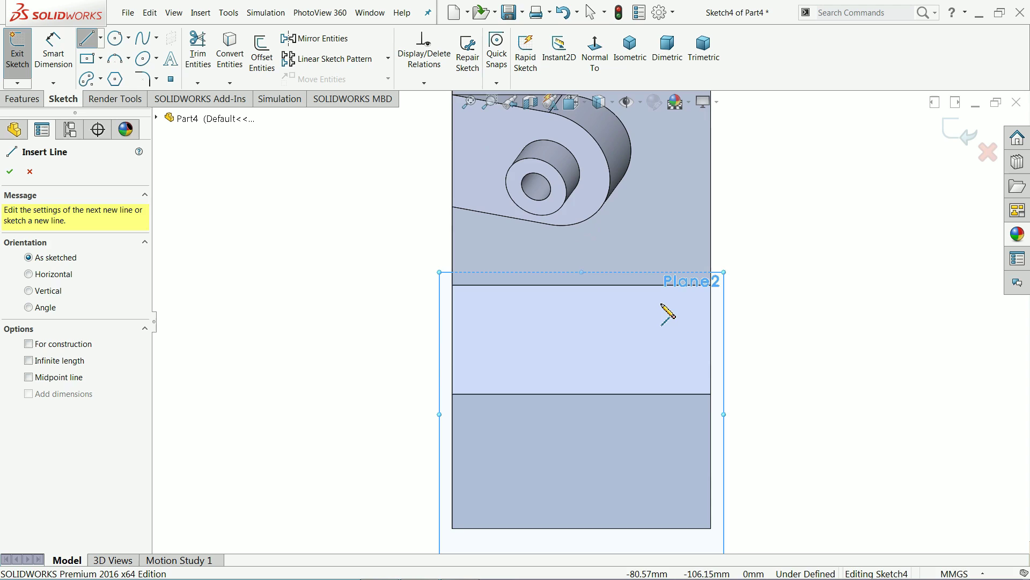
pyautogui.scroll(-1, 704, 291)
# Draw the U-shaped outline: left vertical line, tangent semicircular arc, and right vertical line
pyautogui.click(718, 281)
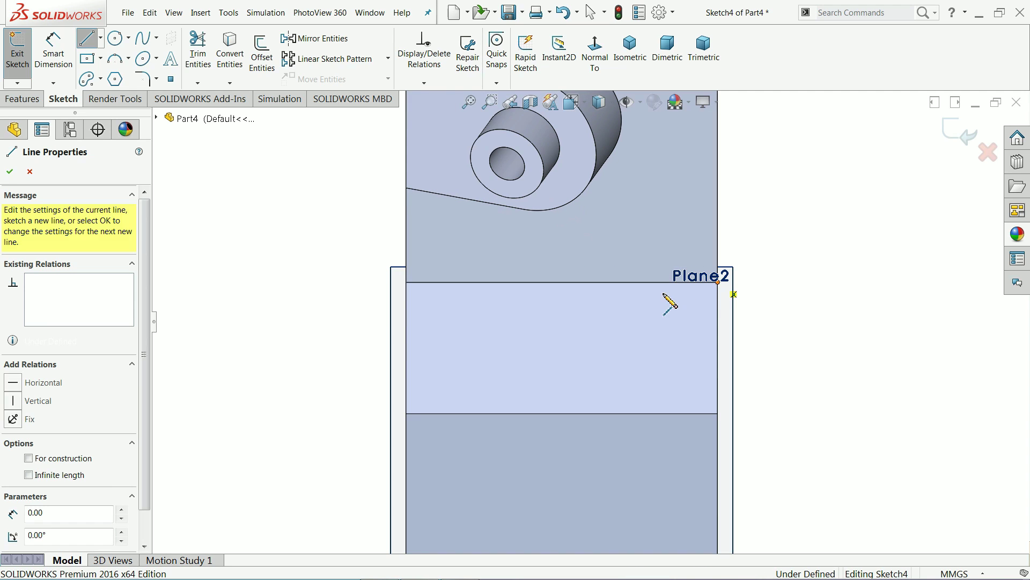
pyautogui.click(504, 282)
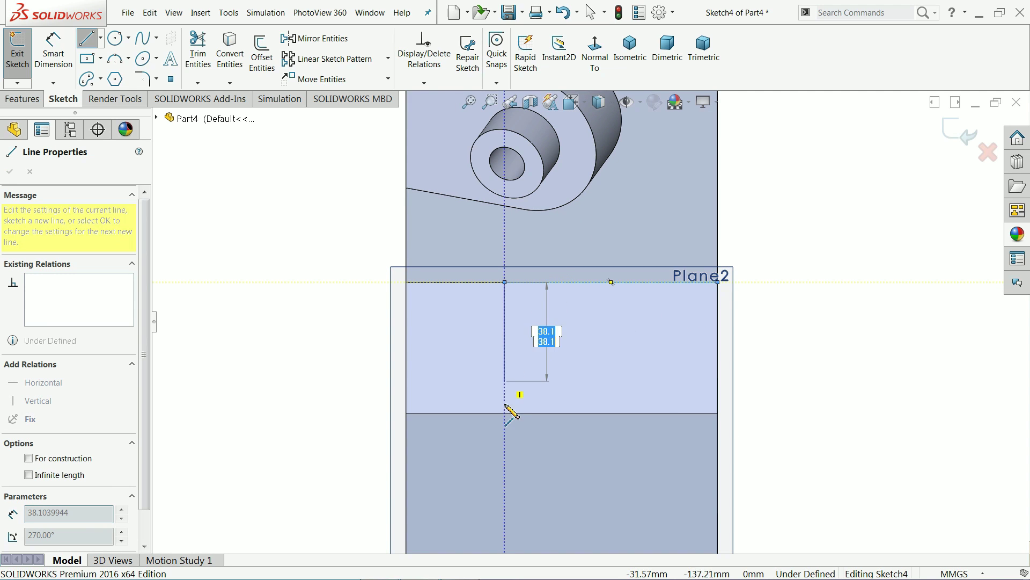
pyautogui.click(504, 442)
pyautogui.press('f')
pyautogui.scroll(-1, 529, 437)
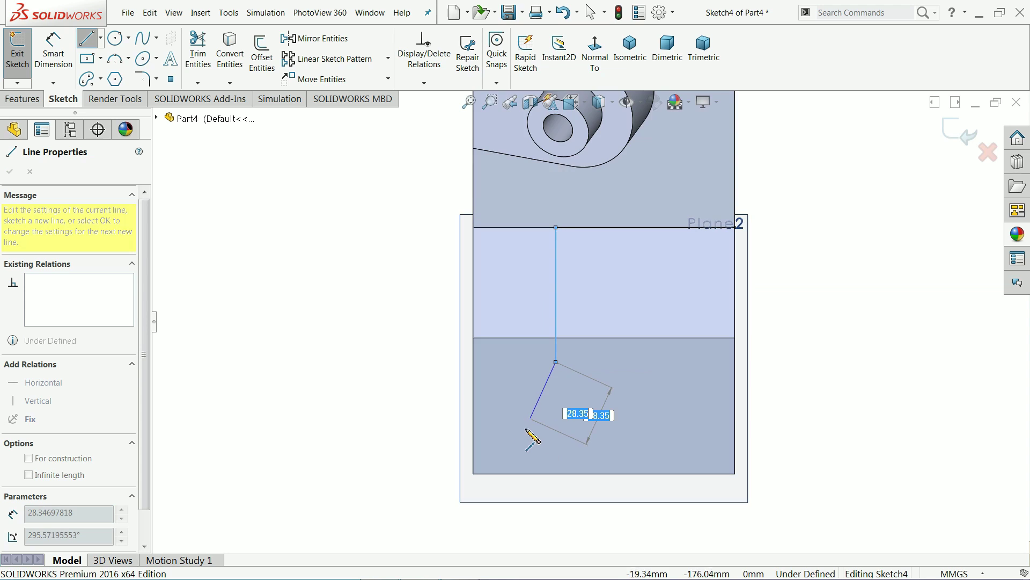
pyautogui.scroll(-2, 561, 376)
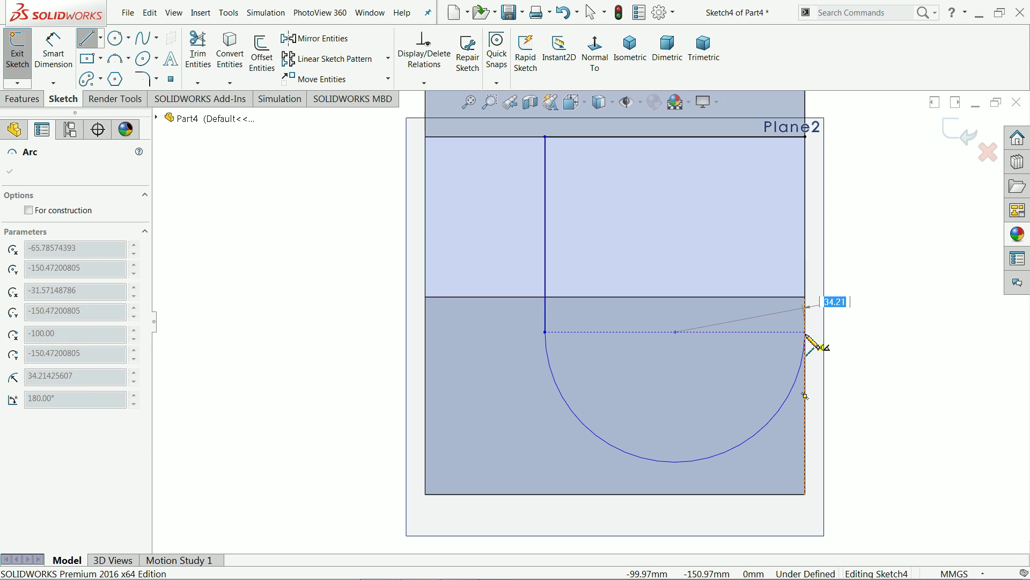
pyautogui.click(805, 333)
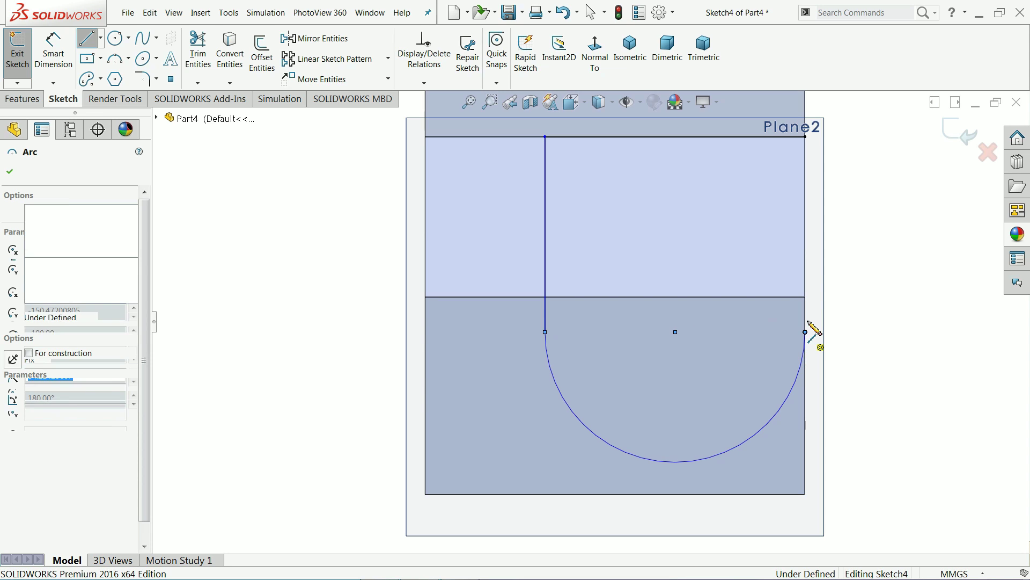
pyautogui.doubleClick(805, 138)
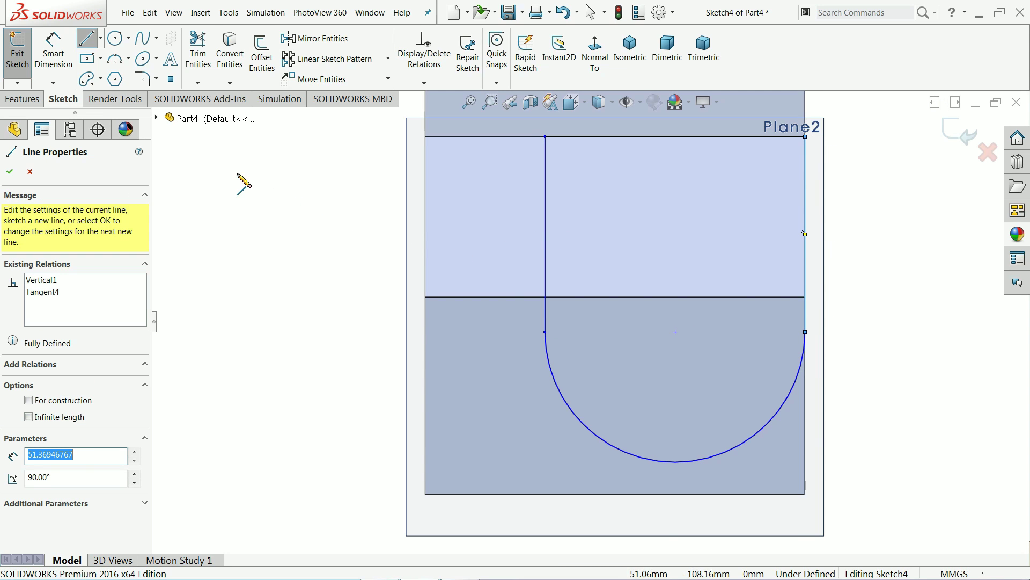
pyautogui.click(9, 171)
# Dimension the vertical line to 50 mm and its left-edge offset to 30 mm, then view isometric
pyautogui.click(53, 48)
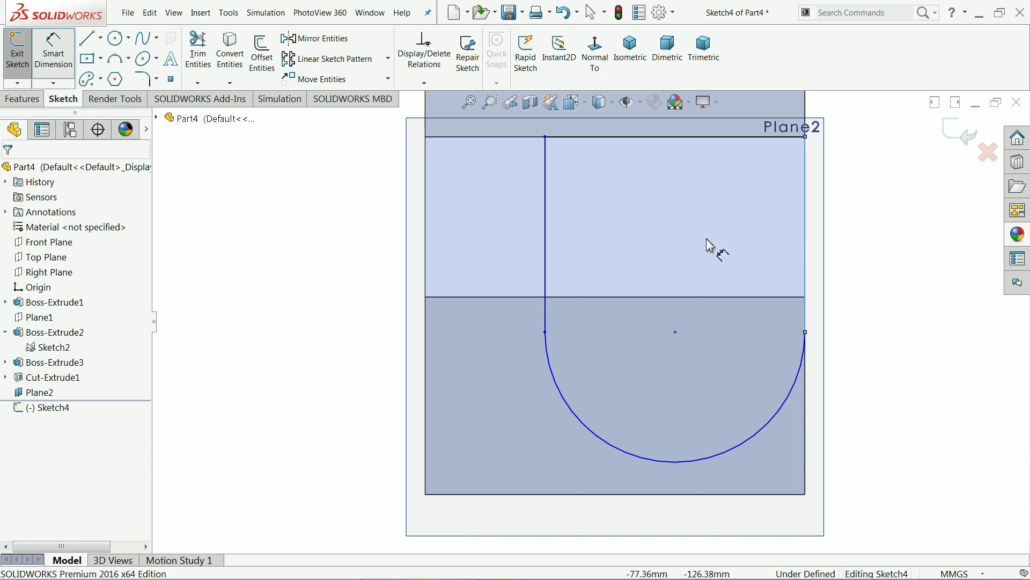
pyautogui.click(805, 245)
pyautogui.click(861, 245)
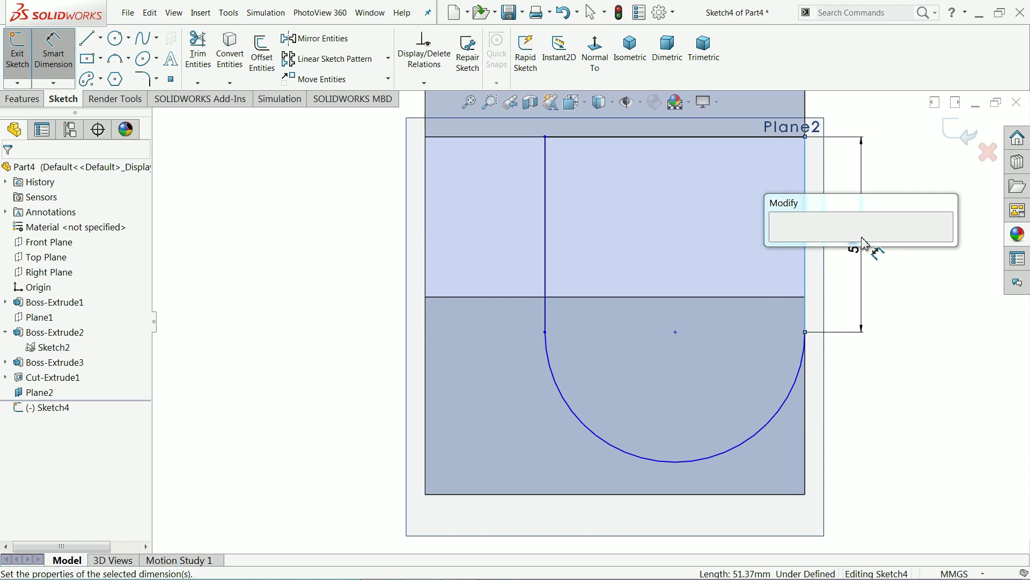
pyautogui.write('50')
pyautogui.press('Return')
pyautogui.click(349, 235)
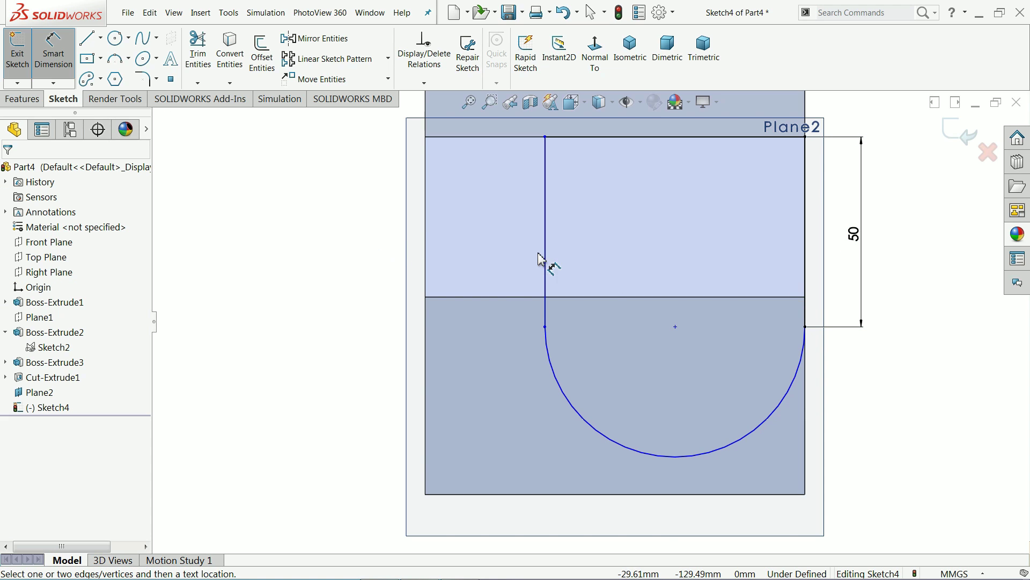
pyautogui.click(545, 263)
pyautogui.click(425, 260)
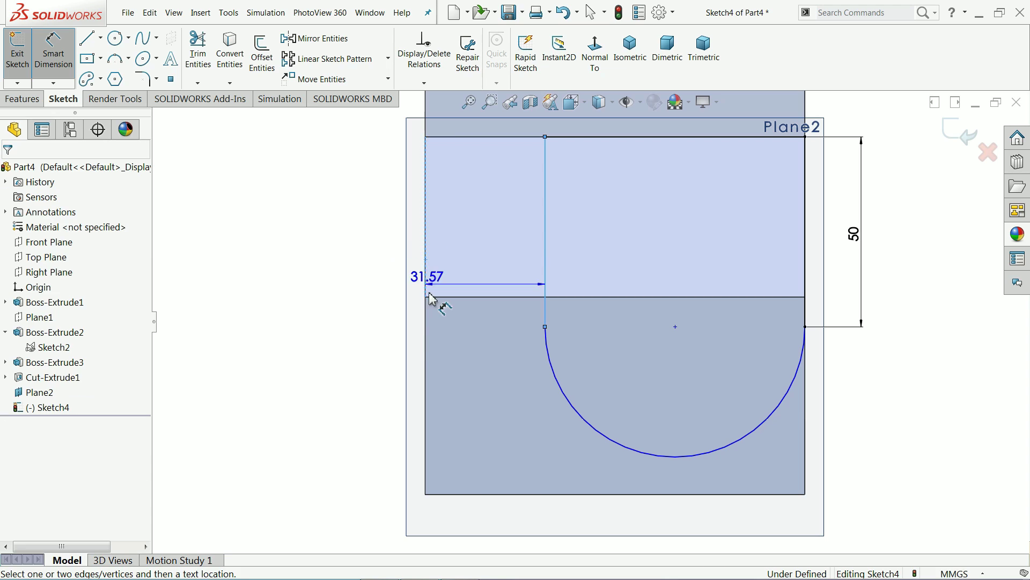
pyautogui.click(345, 361)
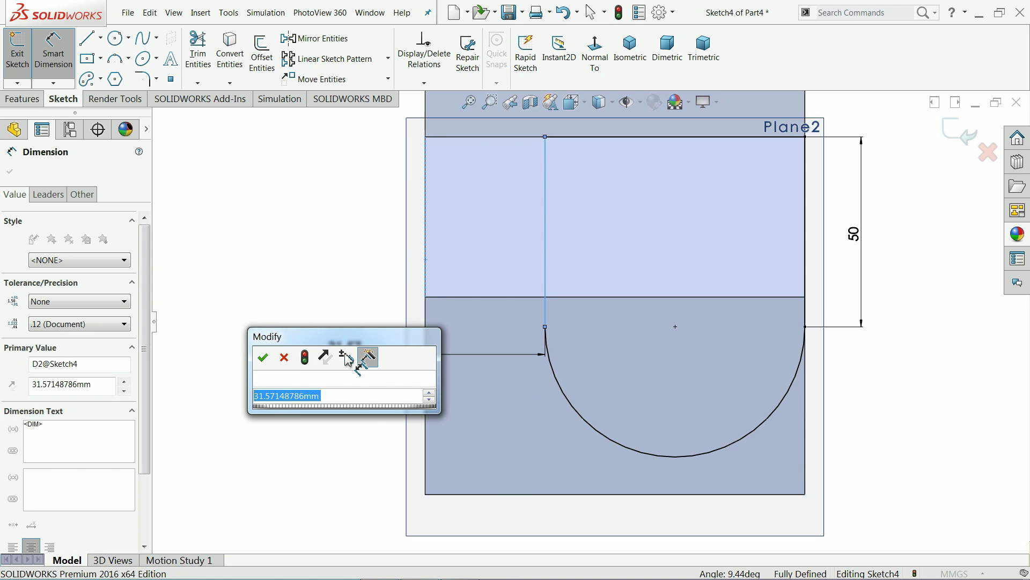
pyautogui.write('30')
pyautogui.click(263, 357)
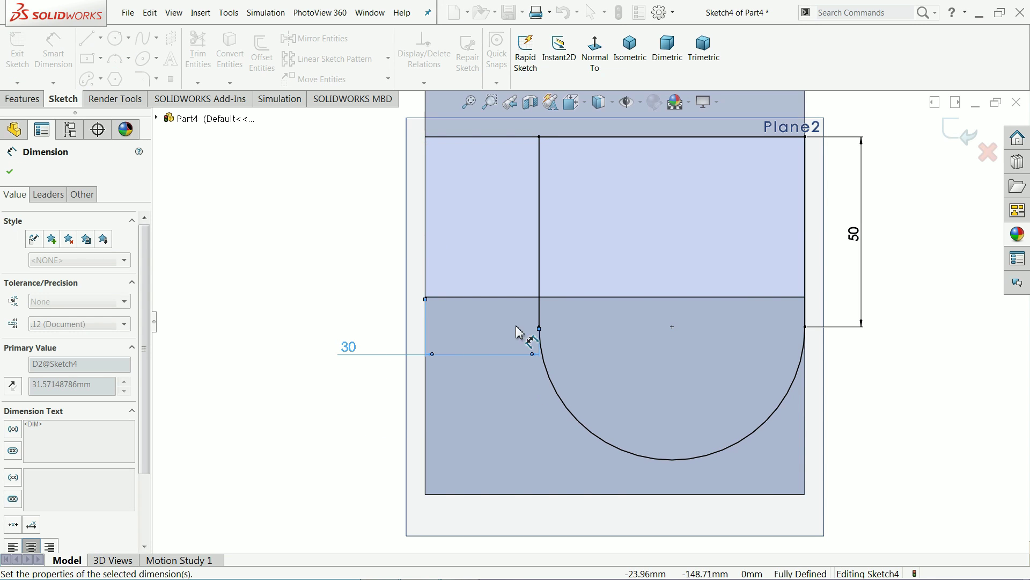
pyautogui.click(626, 47)
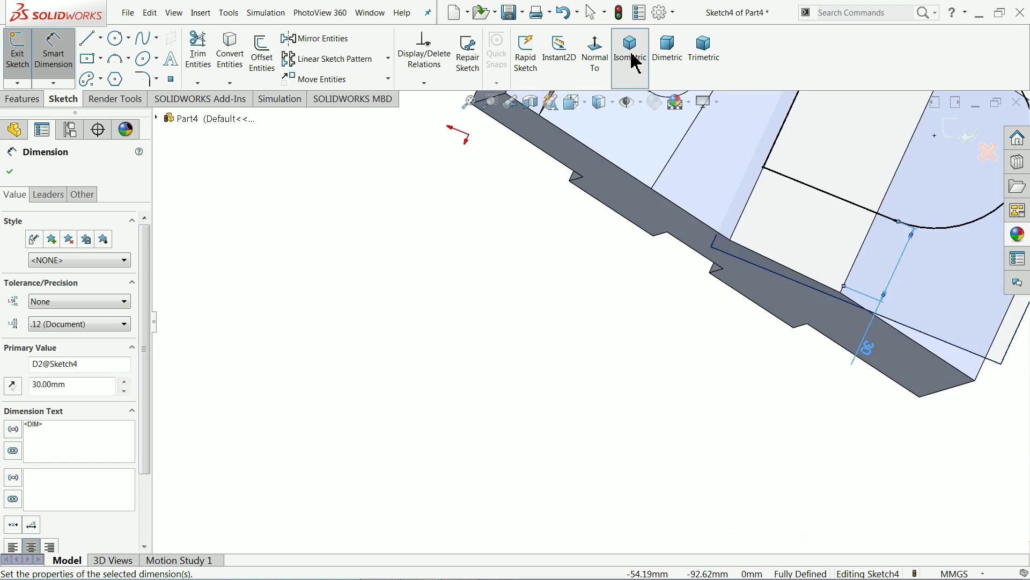
pyautogui.scroll(-3, 683, 269)
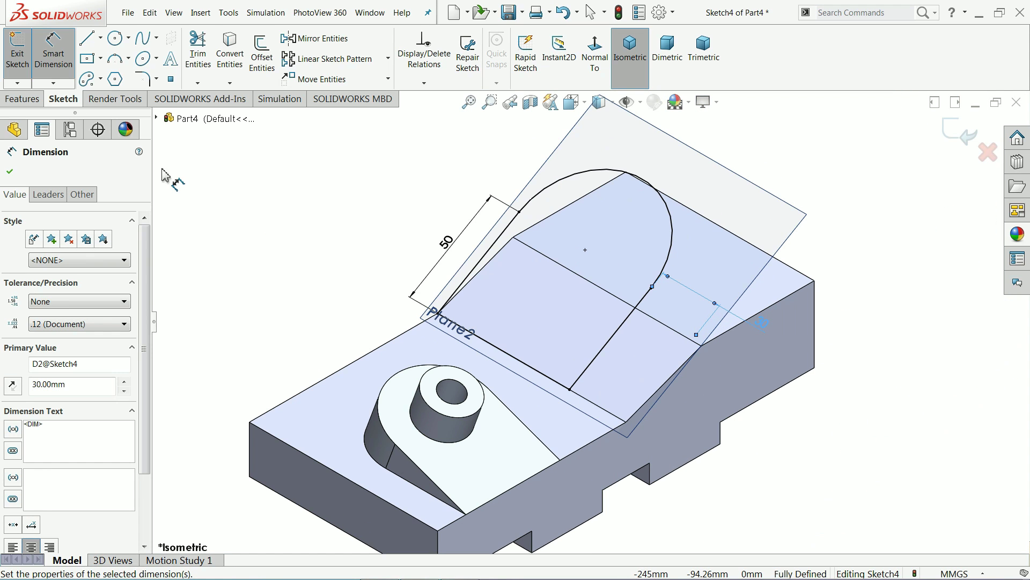
pyautogui.click(26, 100)
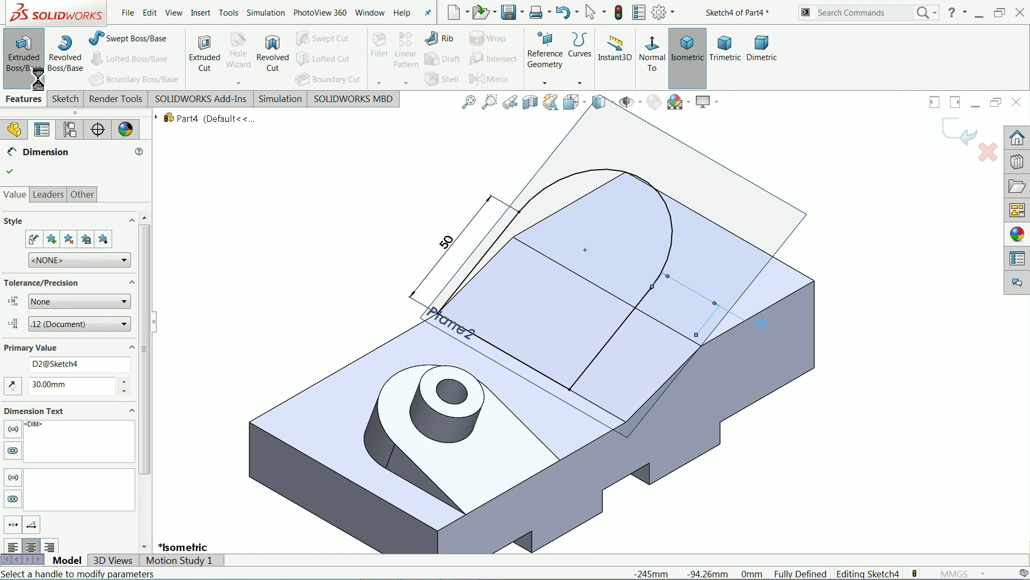
# Extrude the rounded sketch Up To Next to form the angled pad
pyautogui.click(24, 54)
pyautogui.click(40, 254)
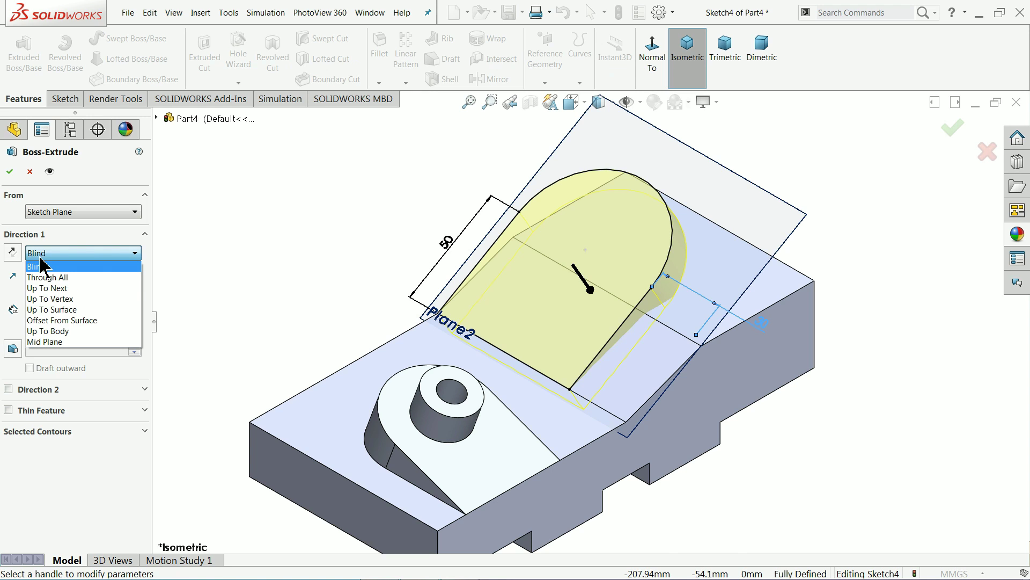
pyautogui.click(60, 289)
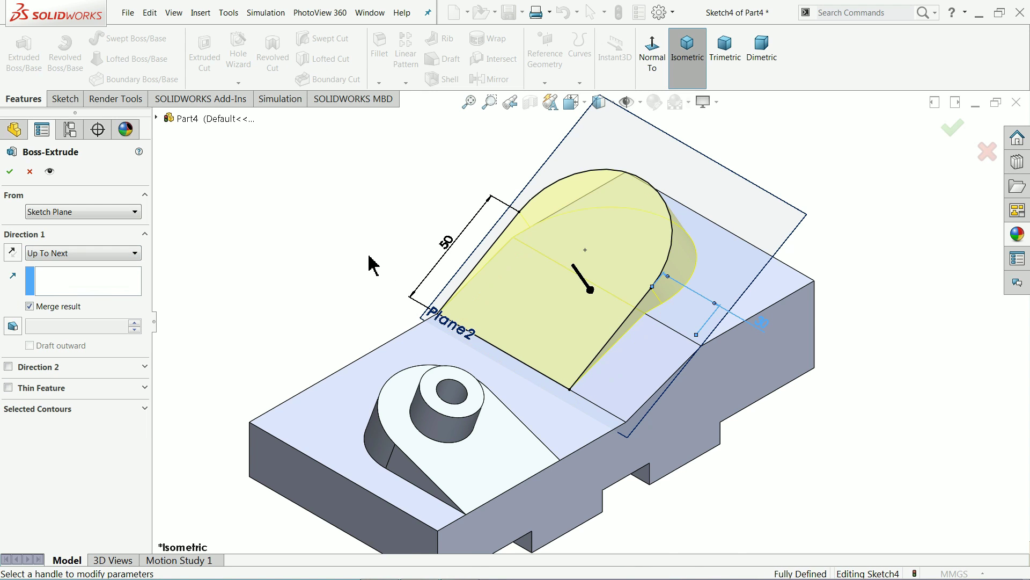
pyautogui.moveTo(368, 264)
pyautogui.mouseDown(button='middle')
pyautogui.moveTo(336, 246)
pyautogui.moveTo(376, 261)
pyautogui.mouseUp(button='middle')
pyautogui.scroll(-3, 628, 309)
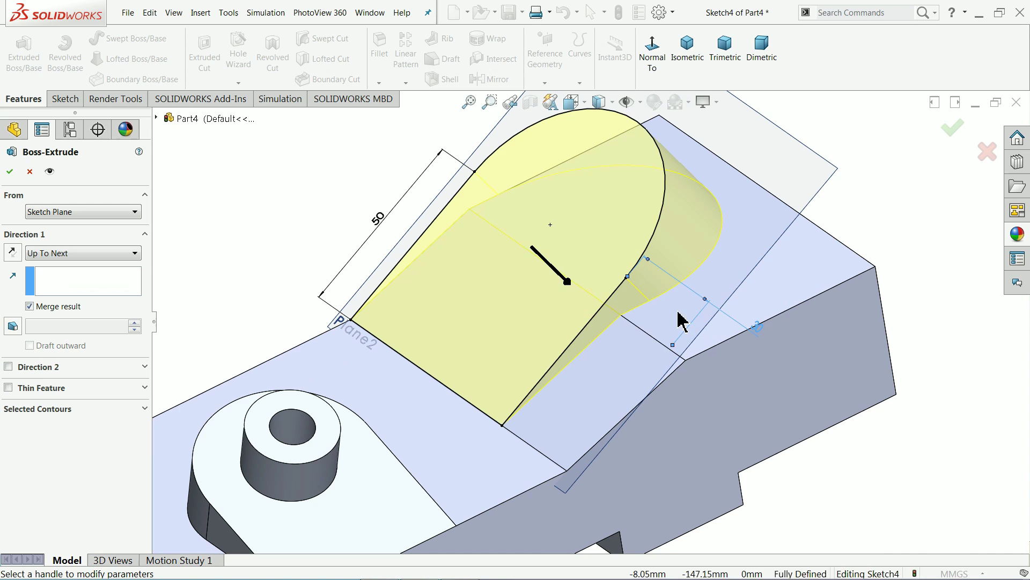
pyautogui.click(7, 173)
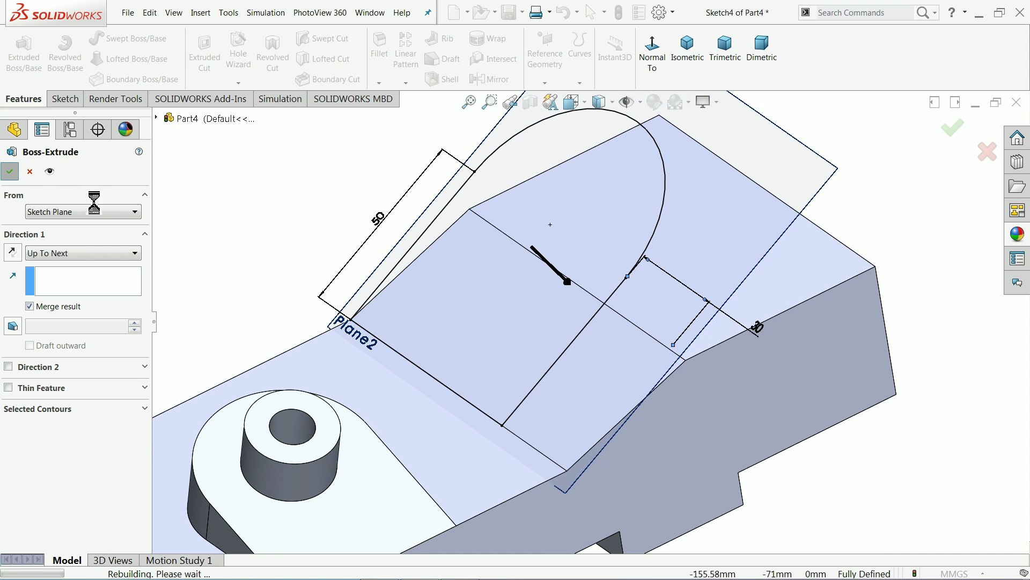
pyautogui.press('f')
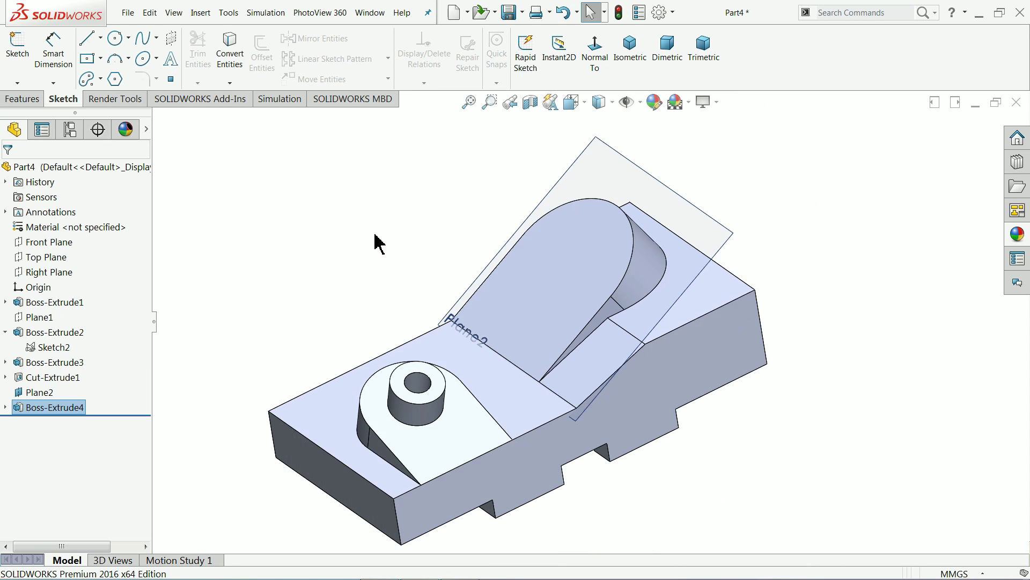
# Hide Plane2 and minimize SOLIDWORKS to show the cswa1 drawing
pyautogui.click(604, 193)
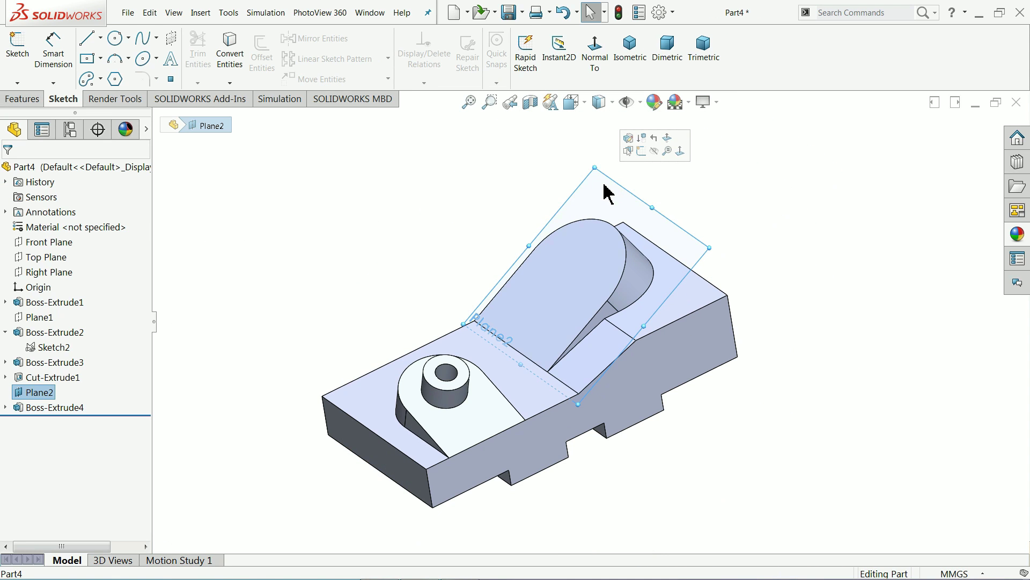
pyautogui.click(660, 161)
pyautogui.moveTo(647, 236); pyautogui.dragTo(495, 240, button='middle')
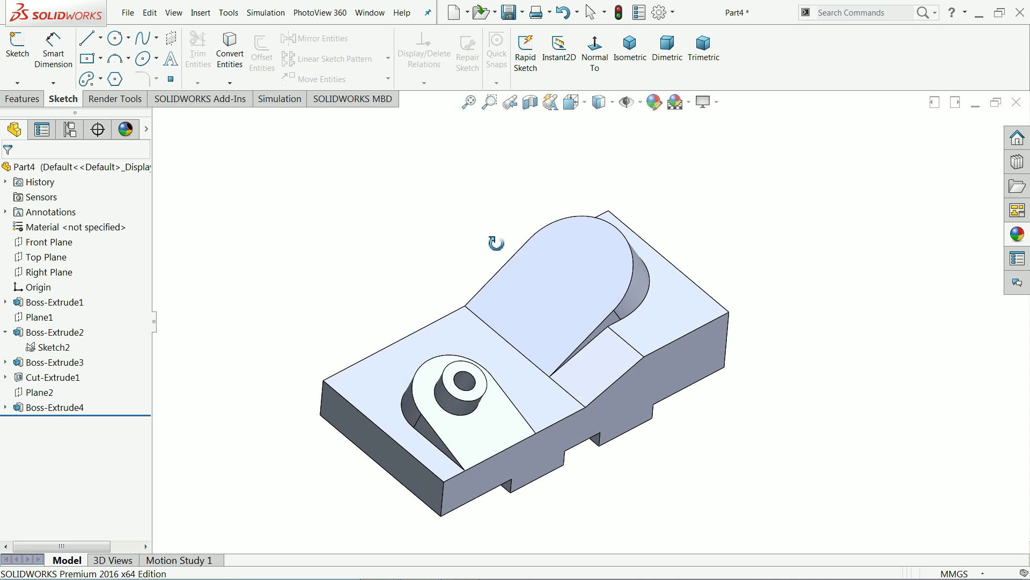
pyautogui.scroll(-4, 563, 330)
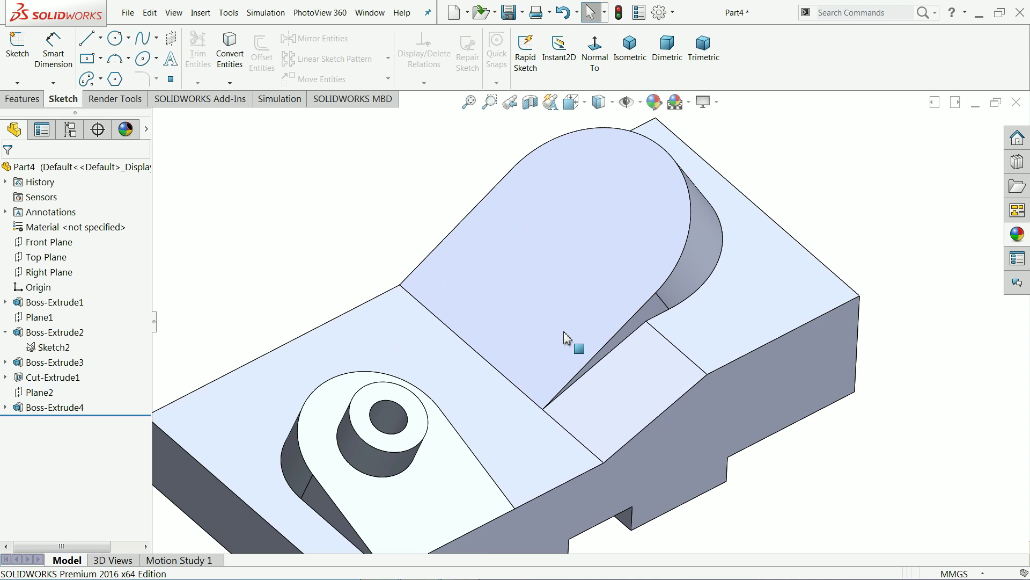
pyautogui.click(978, 12)
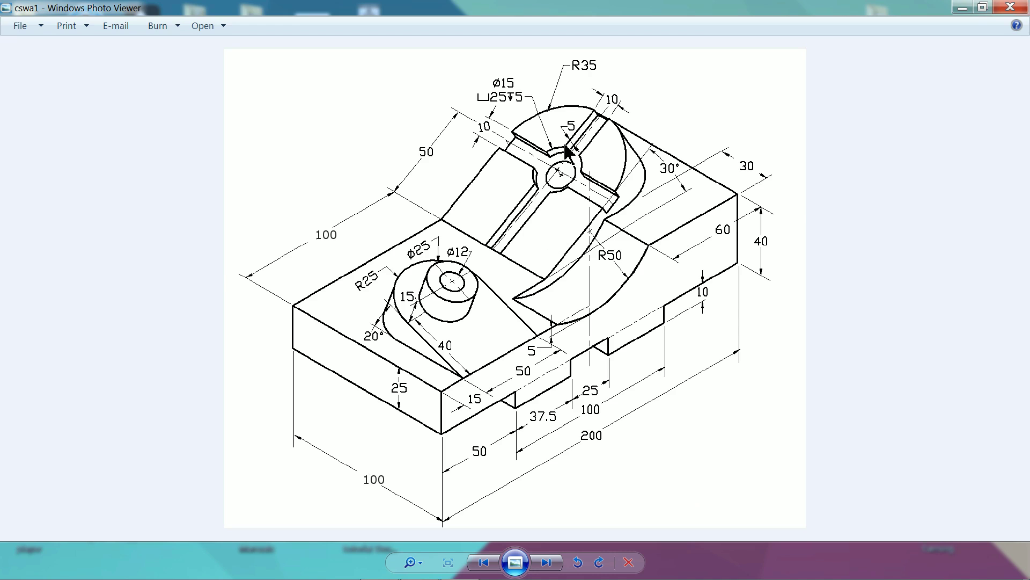
pyautogui.scroll(2, 566, 150)
pyautogui.moveTo(580, 160); pyautogui.dragTo(573, 224)
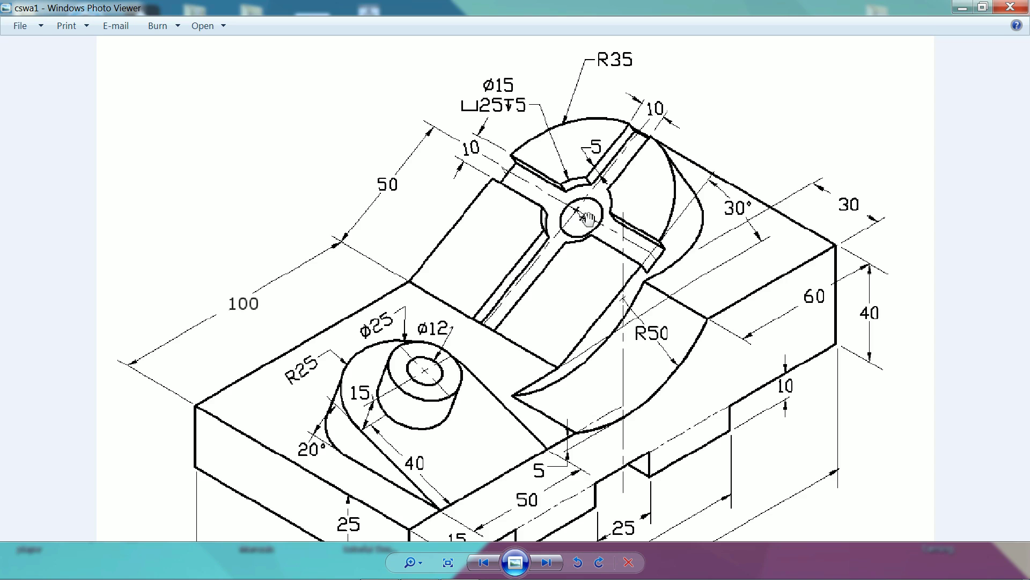
pyautogui.scroll(-2, 577, 220)
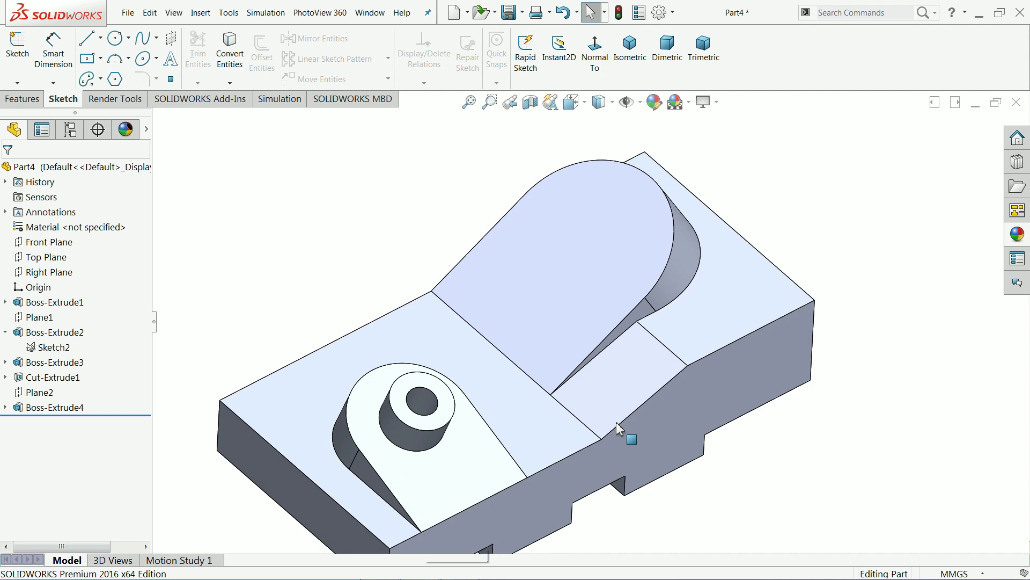
# Sketch on the angled pad's top face a circle centred on the arc's centre
pyautogui.click(579, 287)
pyautogui.click(604, 259)
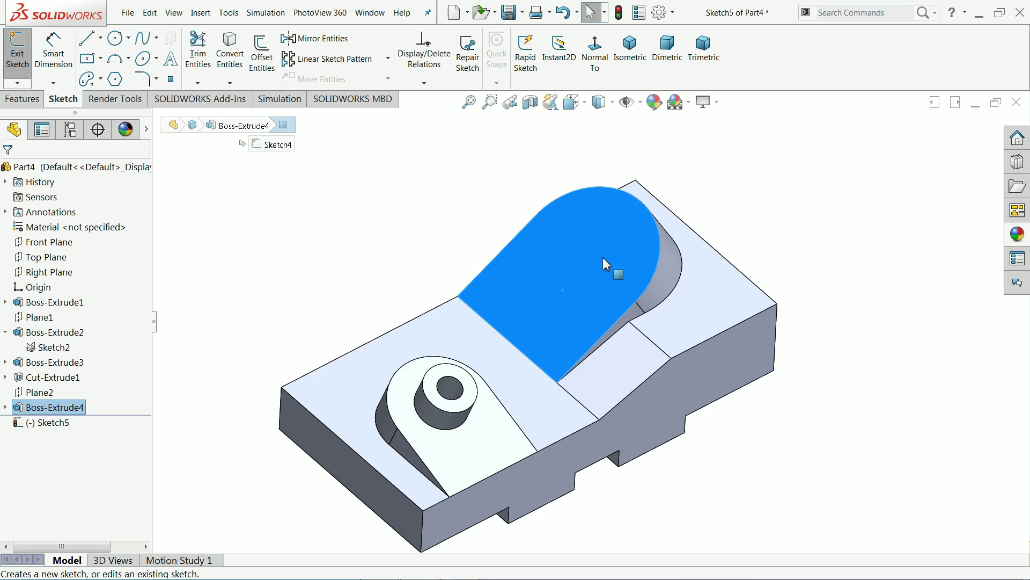
pyautogui.scroll(-1, 570, 296)
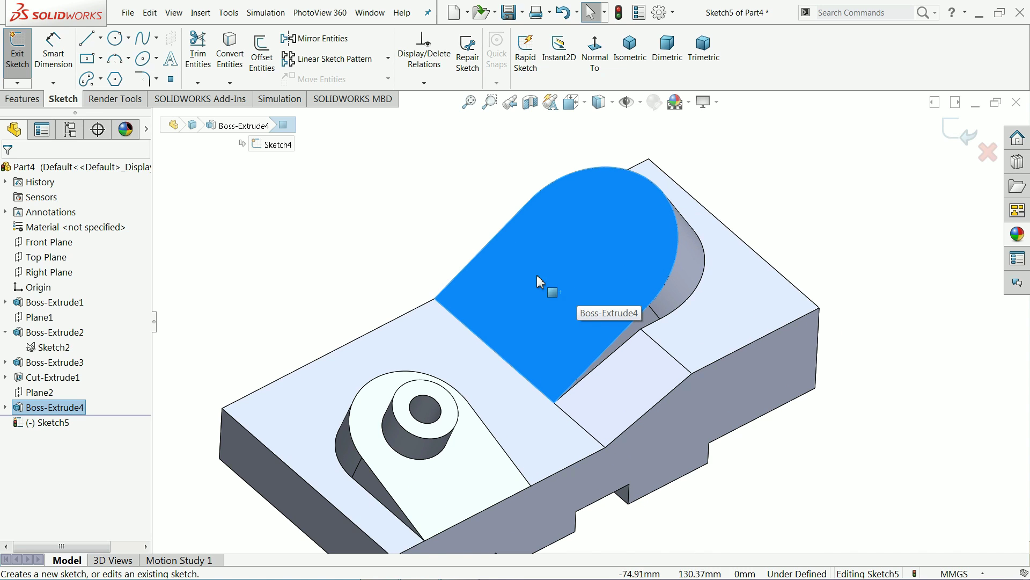
pyautogui.click(115, 39)
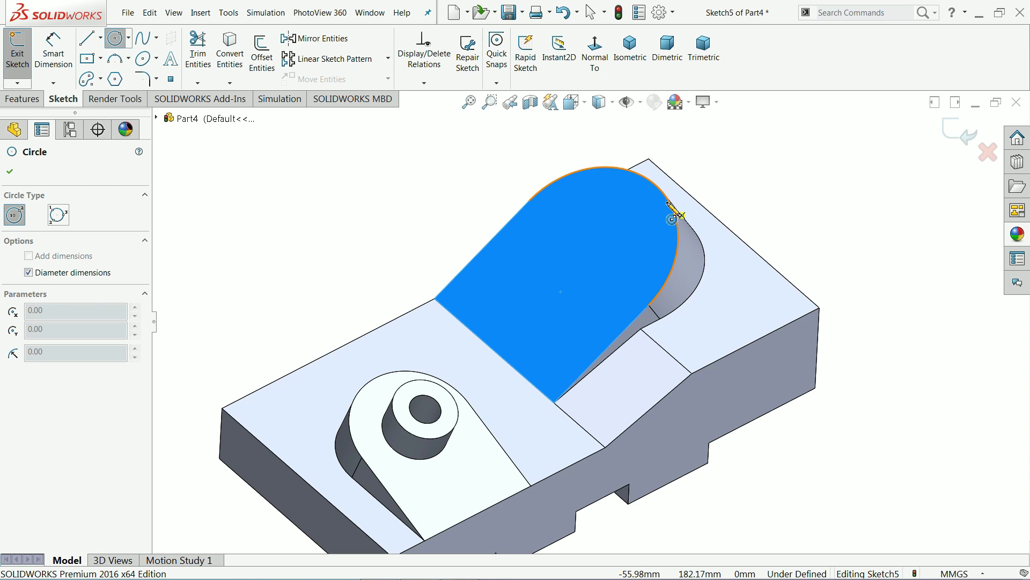
pyautogui.click(589, 252)
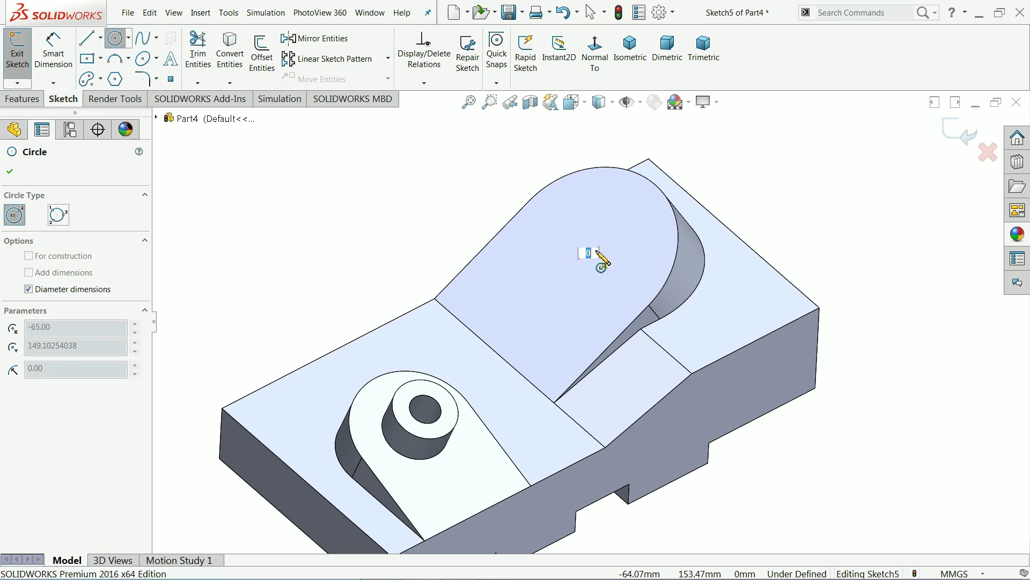
pyautogui.click(610, 221)
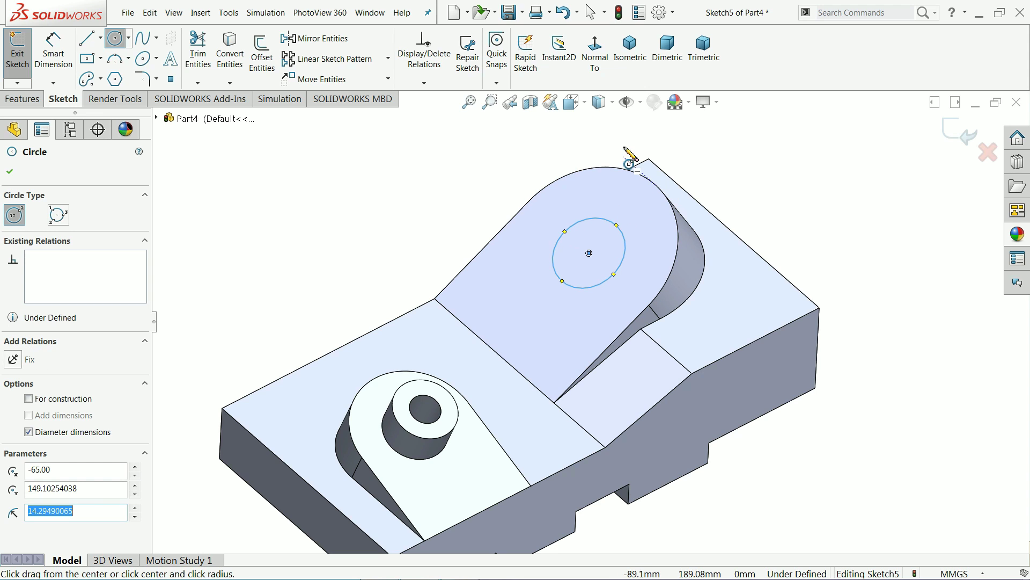
pyautogui.click(595, 45)
pyautogui.scroll(-2, 584, 141)
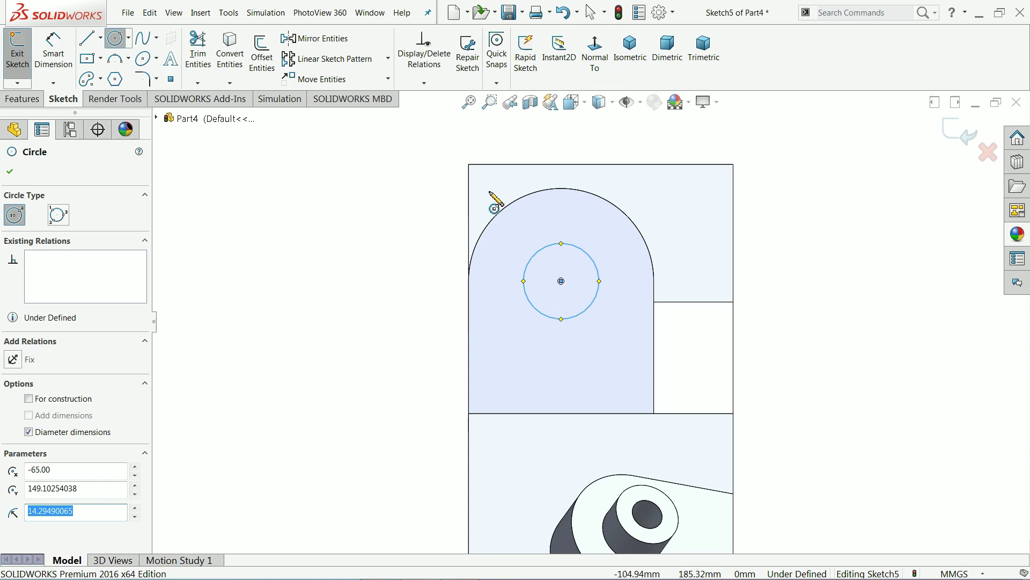
# Draw a vertical centerline from the arc's top point to the pad's bottom edge
pyautogui.click(102, 37)
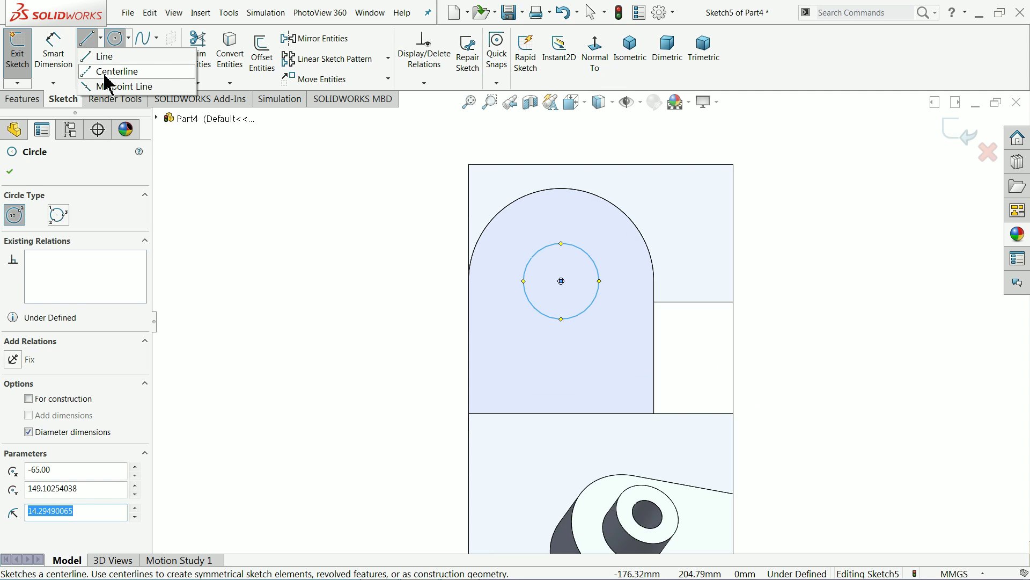
pyautogui.click(105, 75)
pyautogui.scroll(-1, 531, 328)
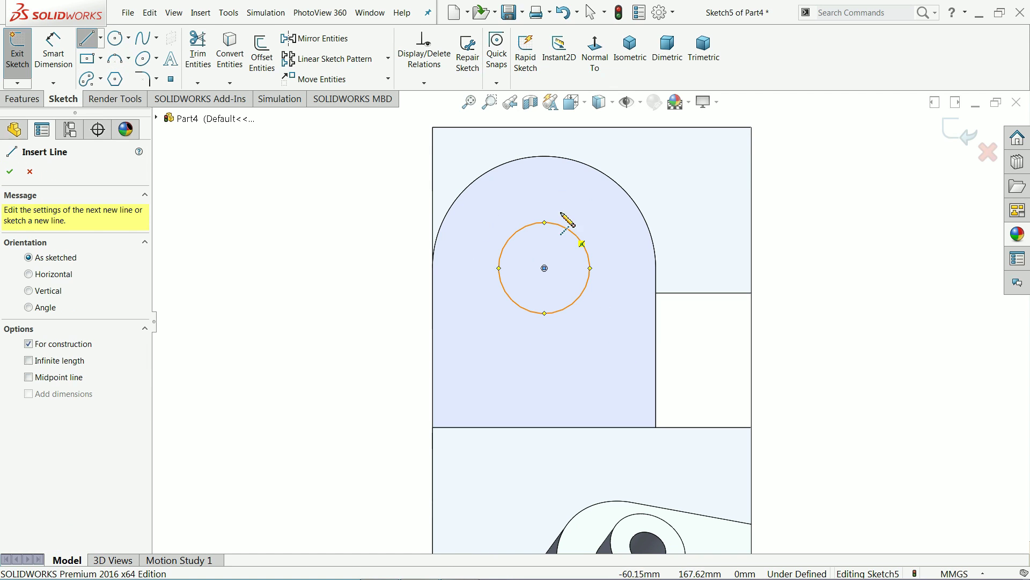
pyautogui.click(543, 156)
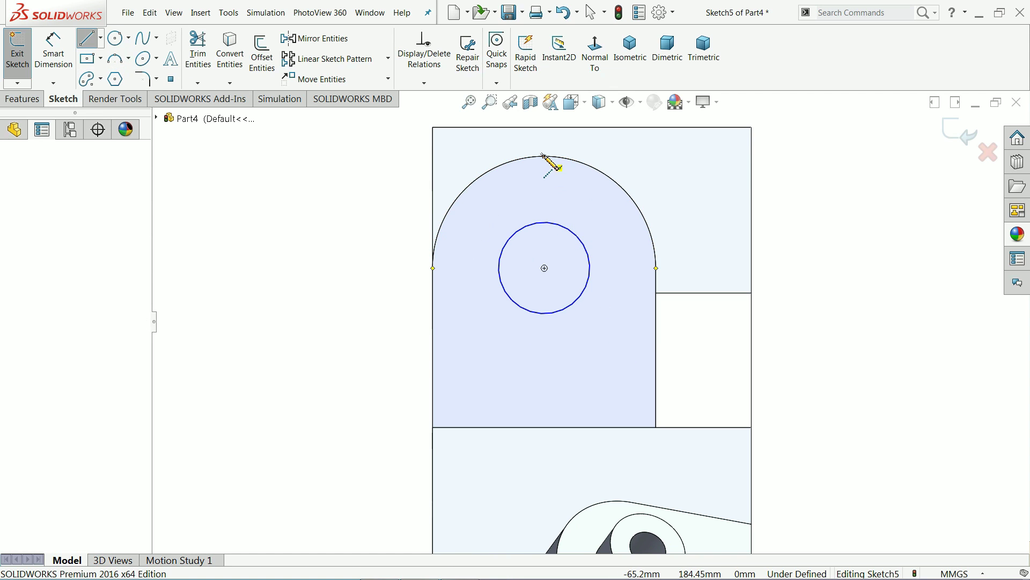
pyautogui.click(544, 427)
pyautogui.press('Escape')
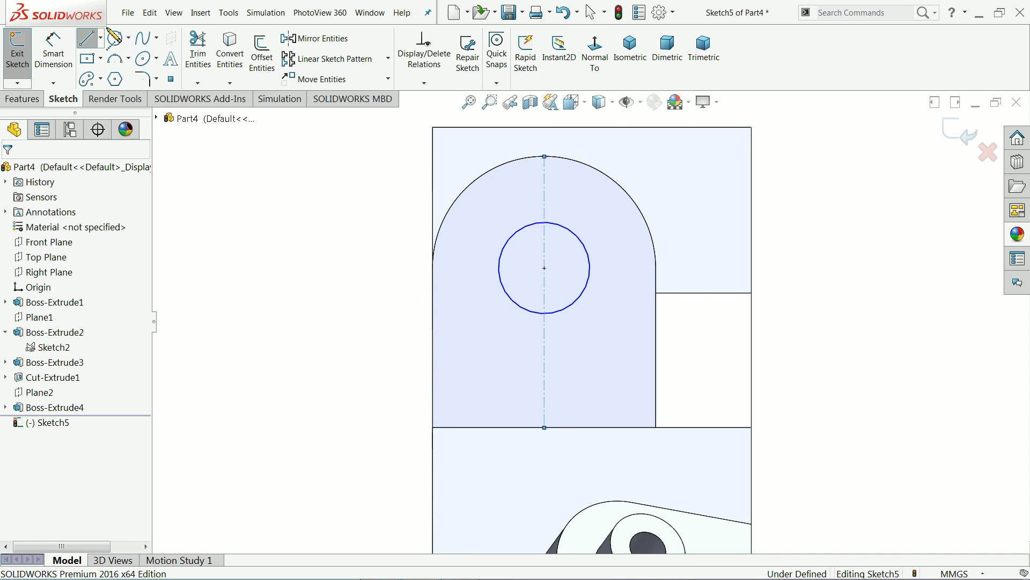
# Draw a horizontal line through the circle centre to the arc's end and make it construction
pyautogui.click(88, 38)
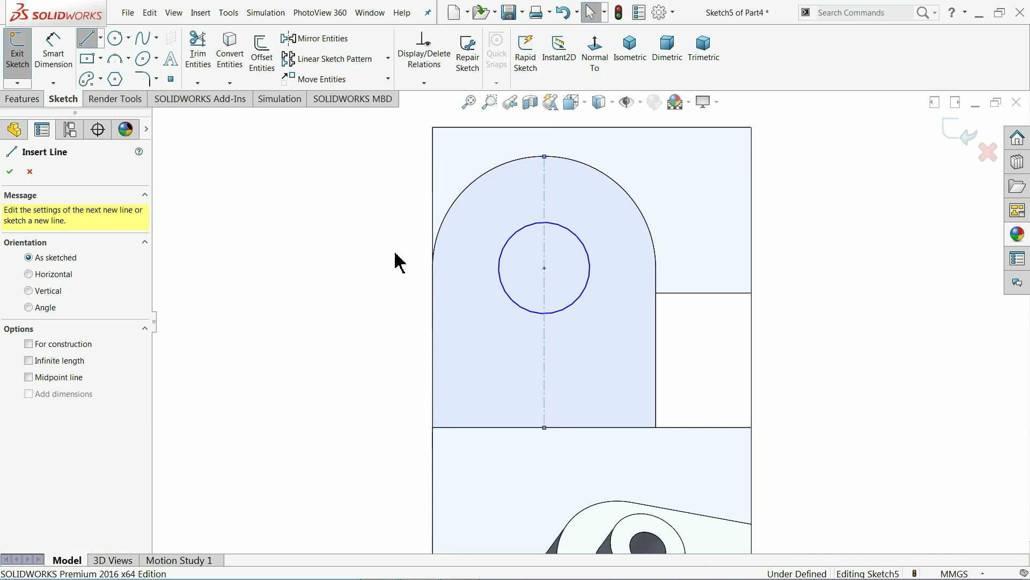
pyautogui.click(433, 267)
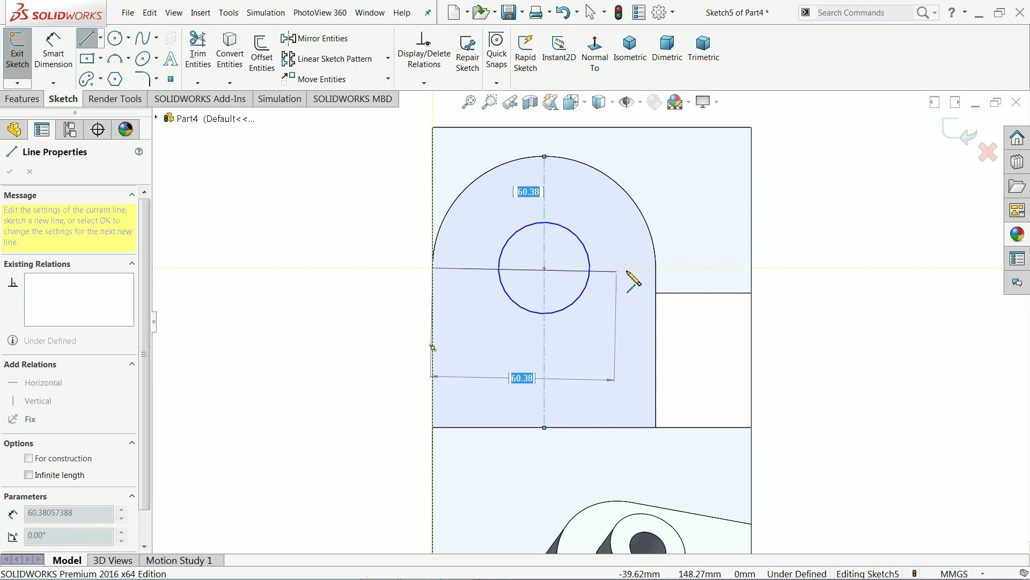
pyautogui.click(655, 268)
pyautogui.press('Escape')
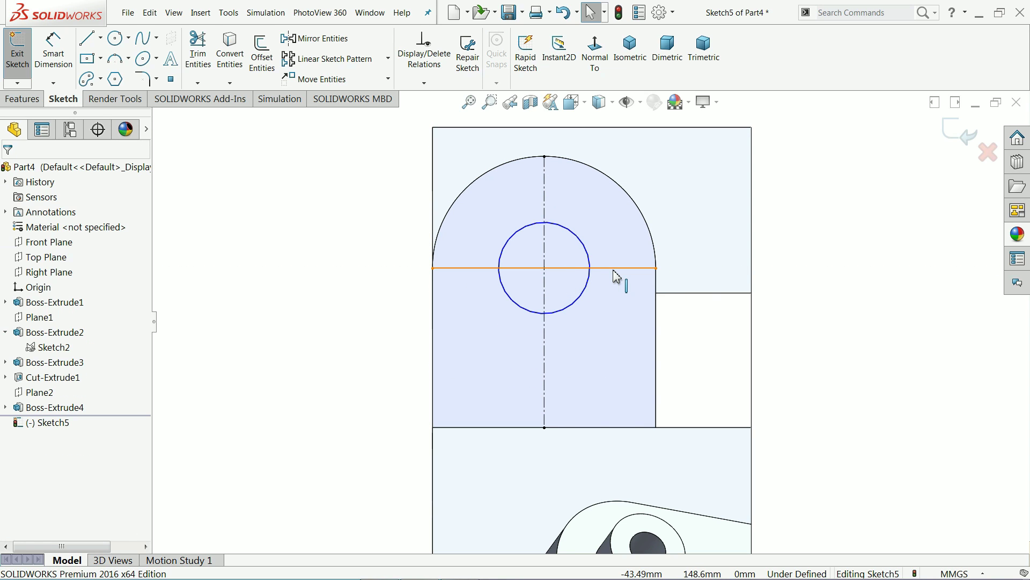
pyautogui.click(624, 268)
pyautogui.click(655, 237)
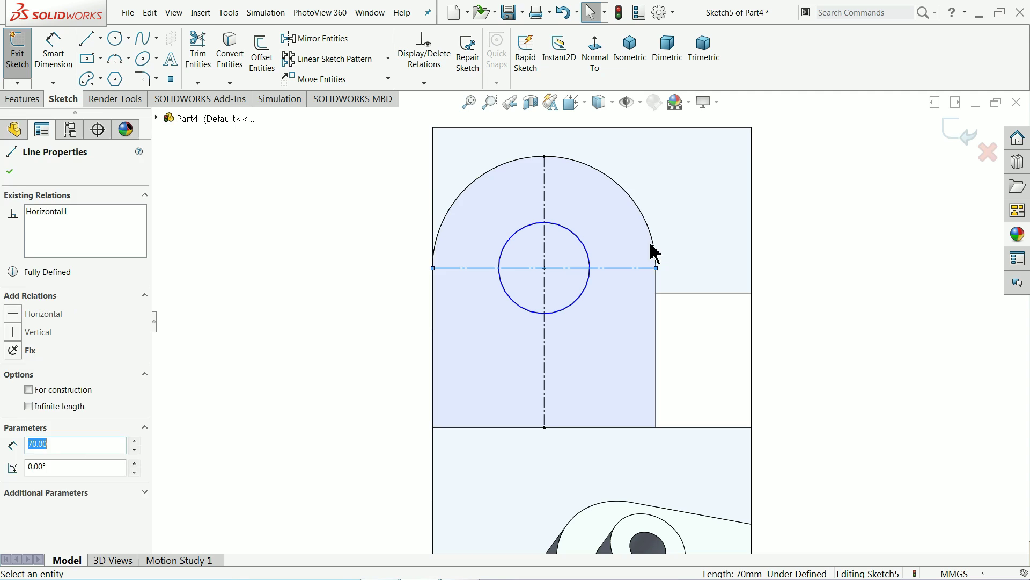
pyautogui.click(381, 213)
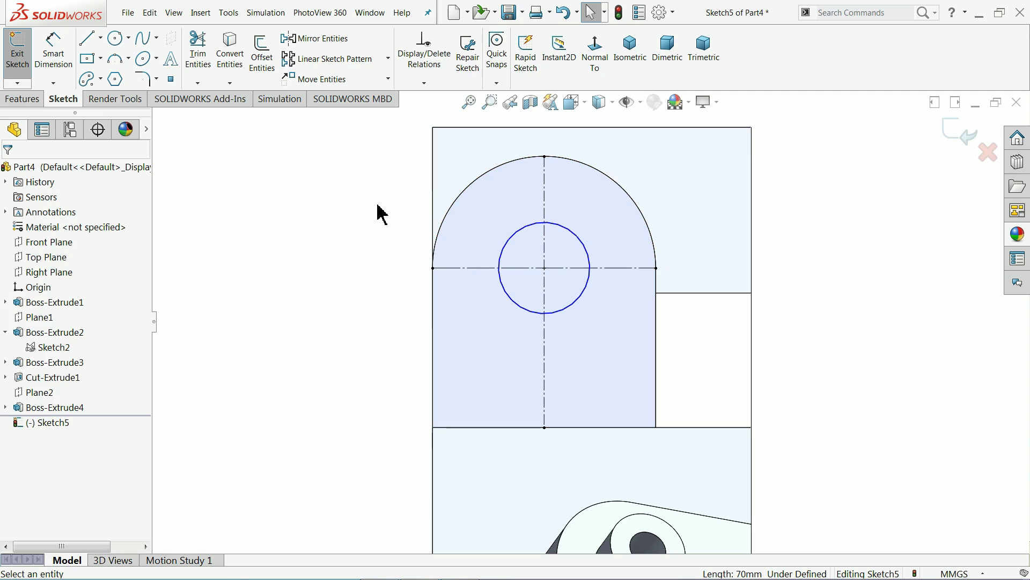
# Offset both centerlines 5 mm to each side using bi-directional Offset Entities
pyautogui.click(262, 53)
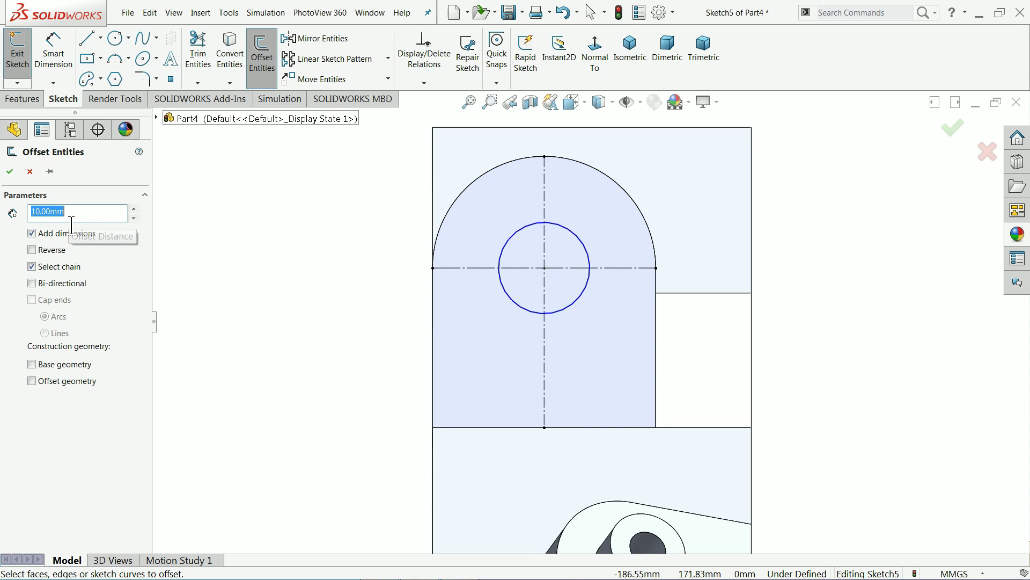
pyautogui.click(31, 283)
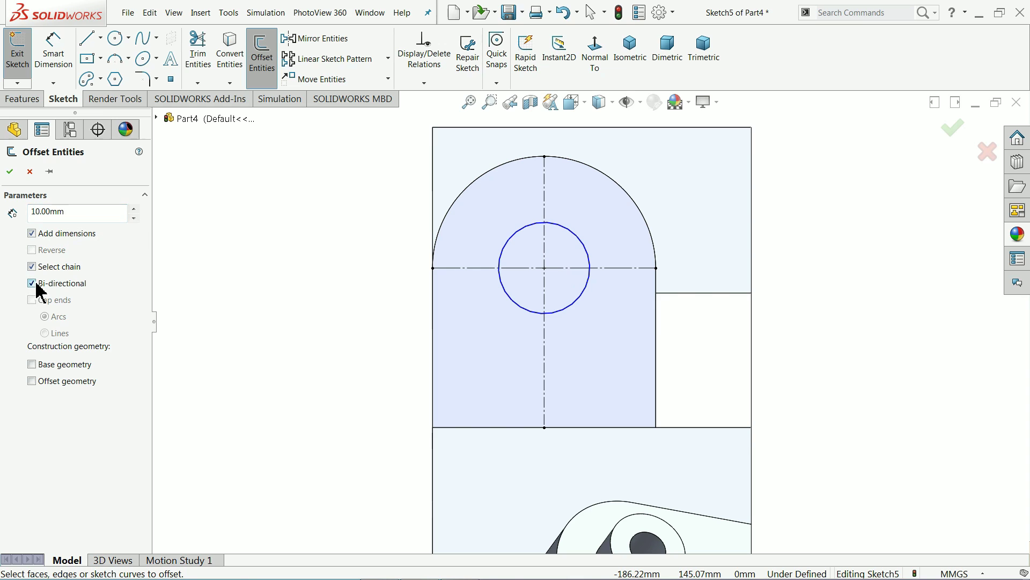
pyautogui.click(545, 250)
pyautogui.write('5')
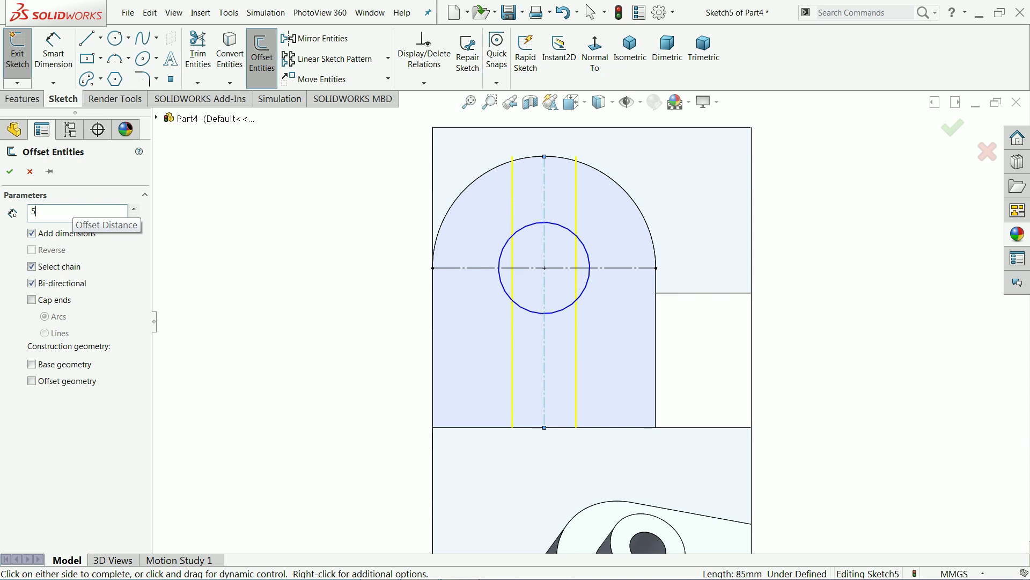
pyautogui.press('Return')
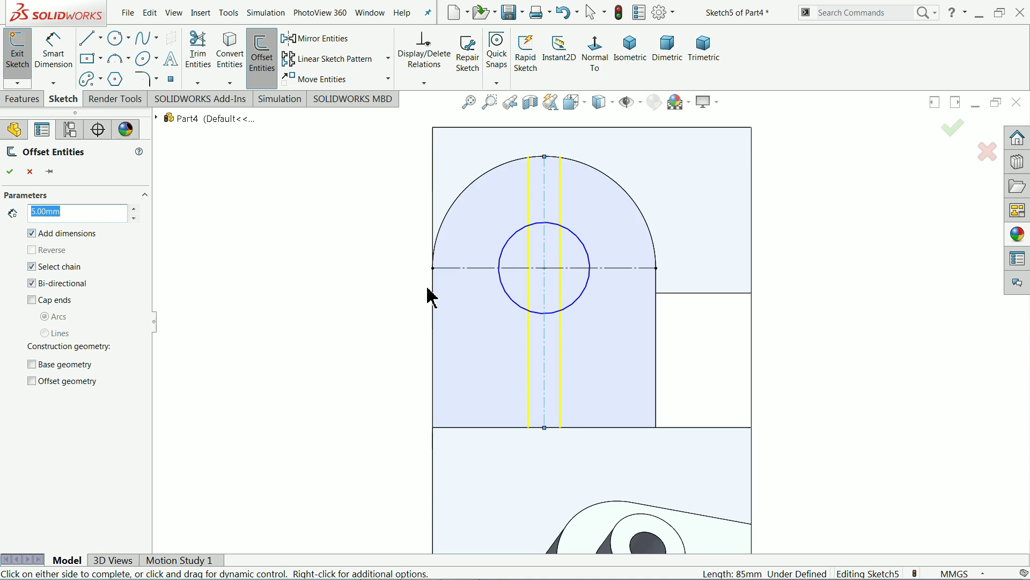
pyautogui.click(488, 269)
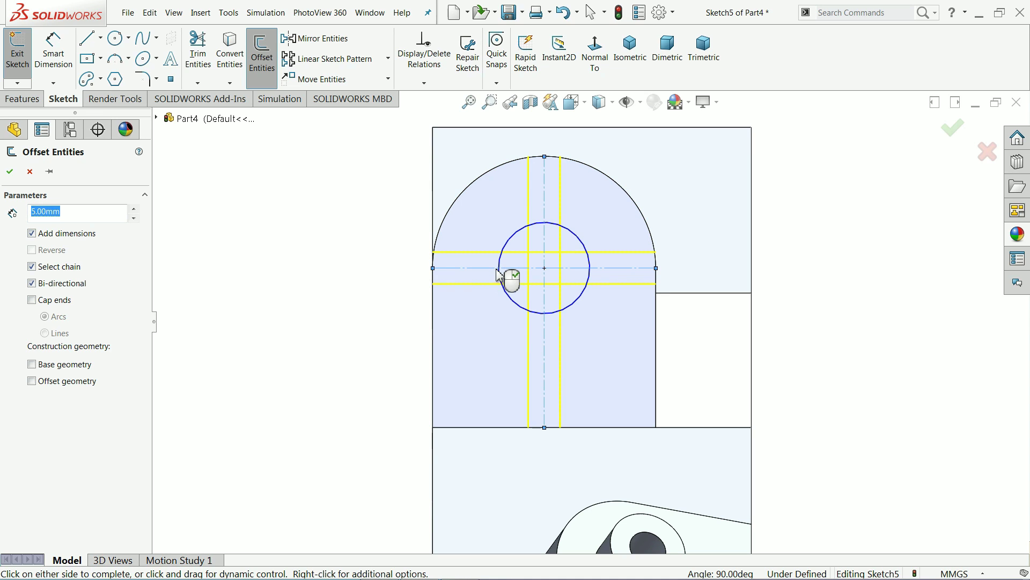
pyautogui.click(10, 172)
# Reposition the two 5 mm dimensions and draw a vertical line closing the slot's left end
pyautogui.scroll(-3, 638, 314)
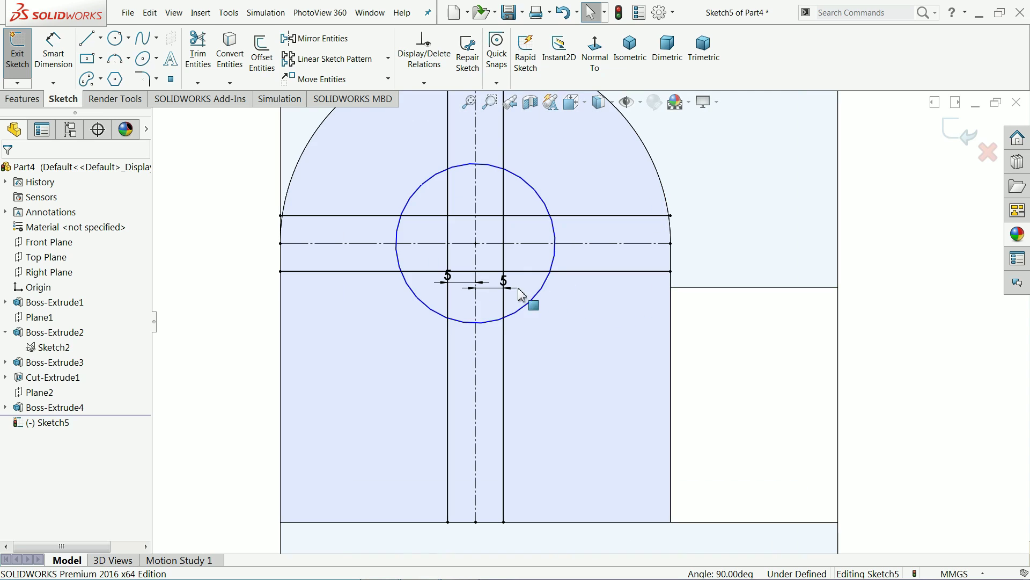
pyautogui.moveTo(516, 291); pyautogui.dragTo(558, 334)
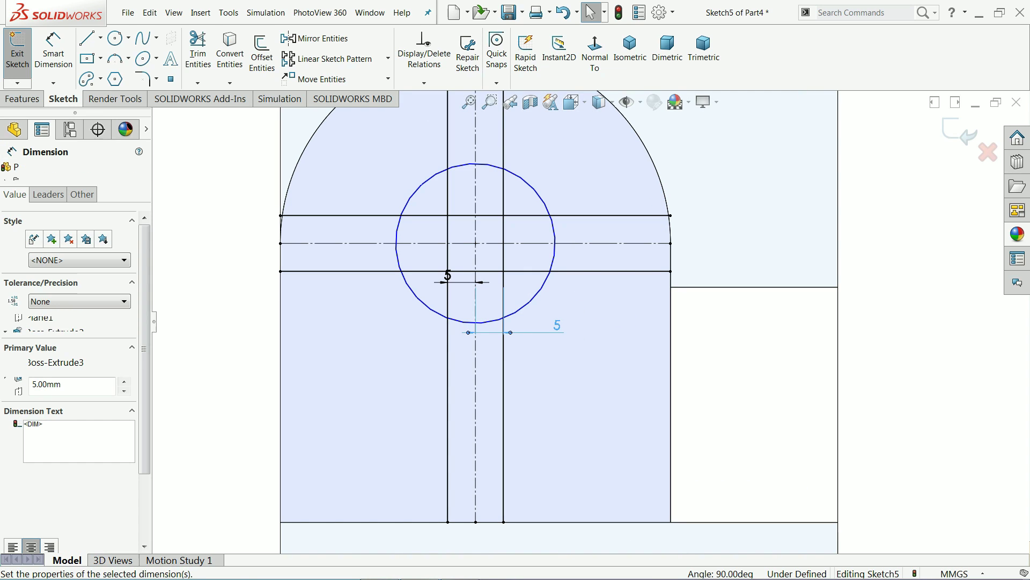
pyautogui.moveTo(448, 276); pyautogui.dragTo(381, 354)
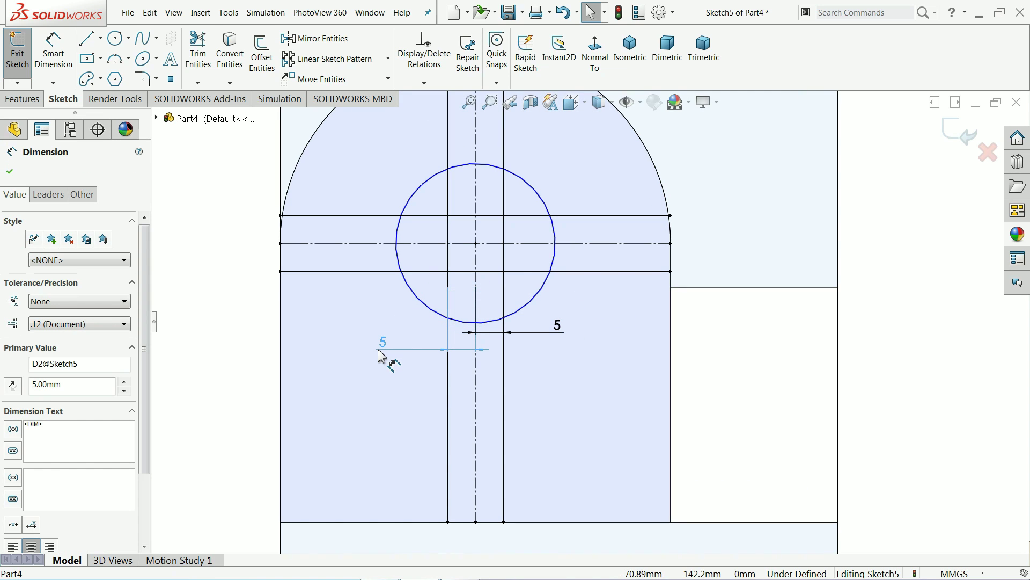
pyautogui.press('Escape')
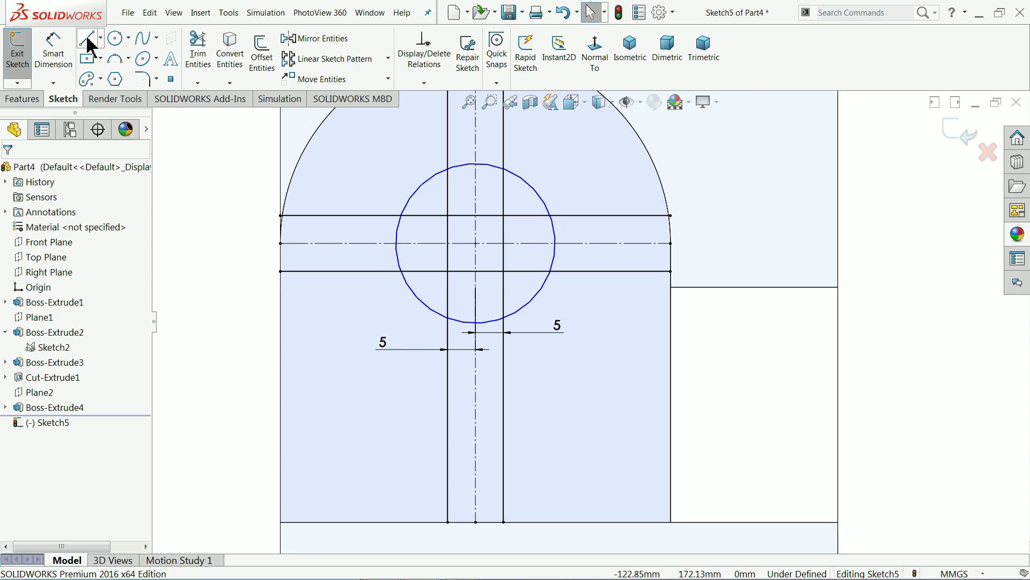
pyautogui.click(87, 38)
pyautogui.click(280, 216)
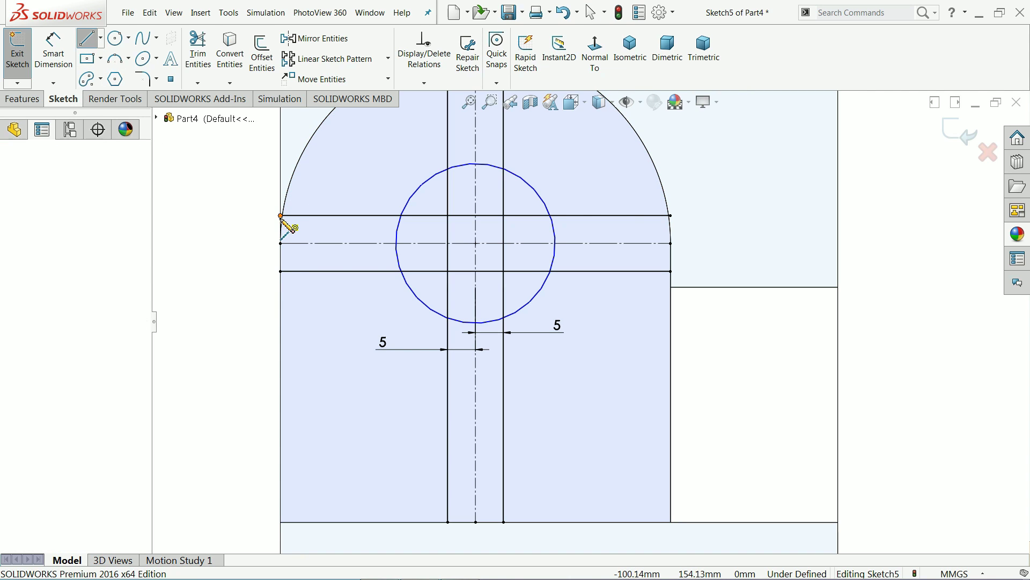
pyautogui.doubleClick(280, 271)
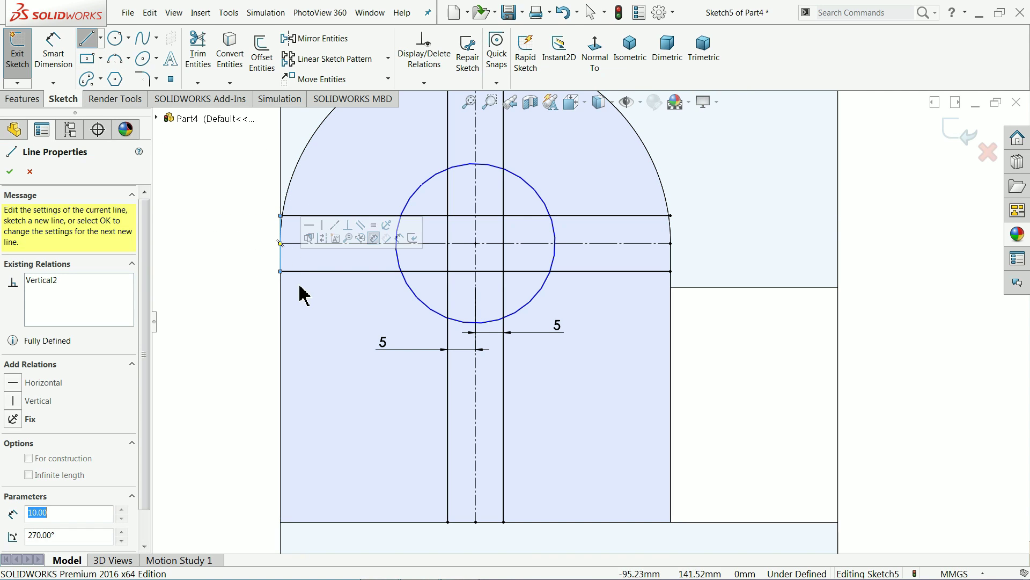
# Draw closing lines at the slot's right, bottom and top ends
pyautogui.click(671, 215)
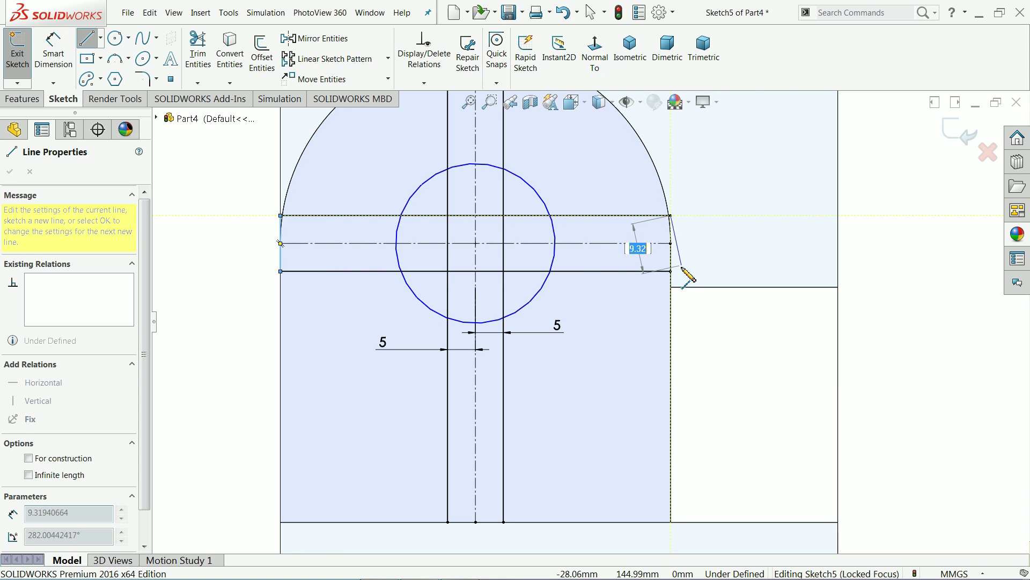
pyautogui.doubleClick(671, 271)
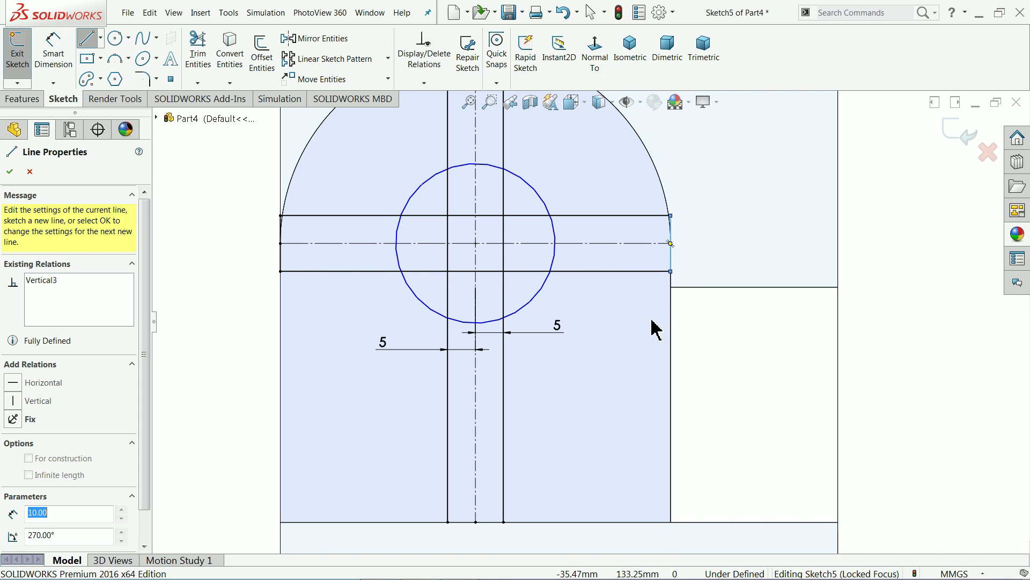
pyautogui.click(503, 522)
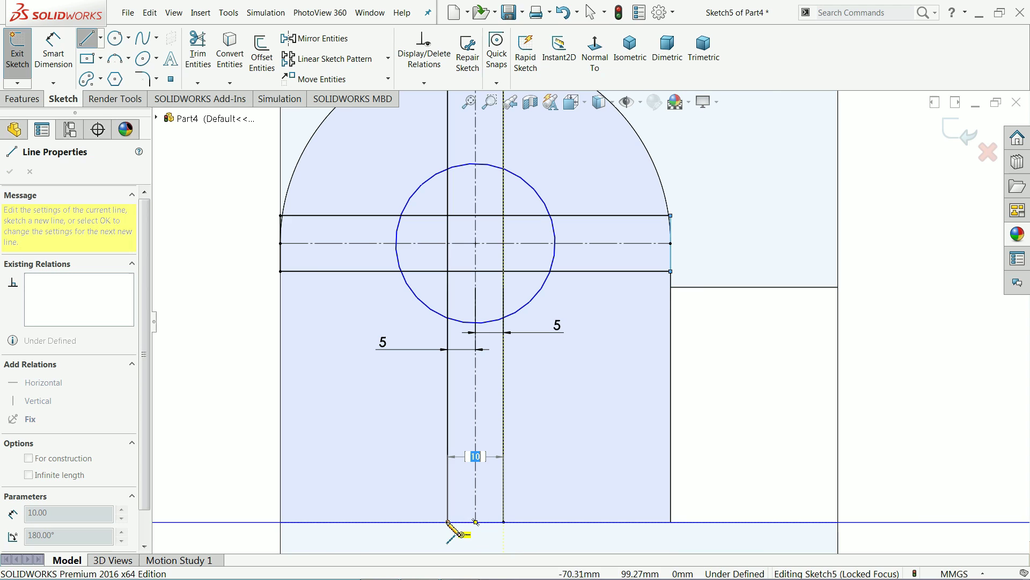
pyautogui.doubleClick(448, 521)
pyautogui.scroll(2, 552, 184)
pyautogui.scroll(-4, 545, 192)
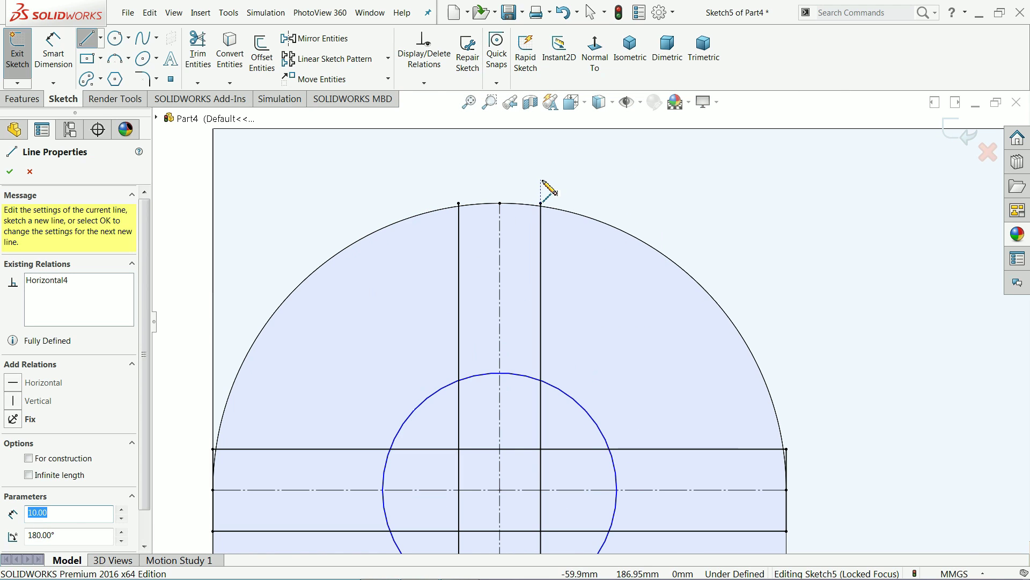
pyautogui.scroll(-3, 454, 236)
pyautogui.click(416, 235)
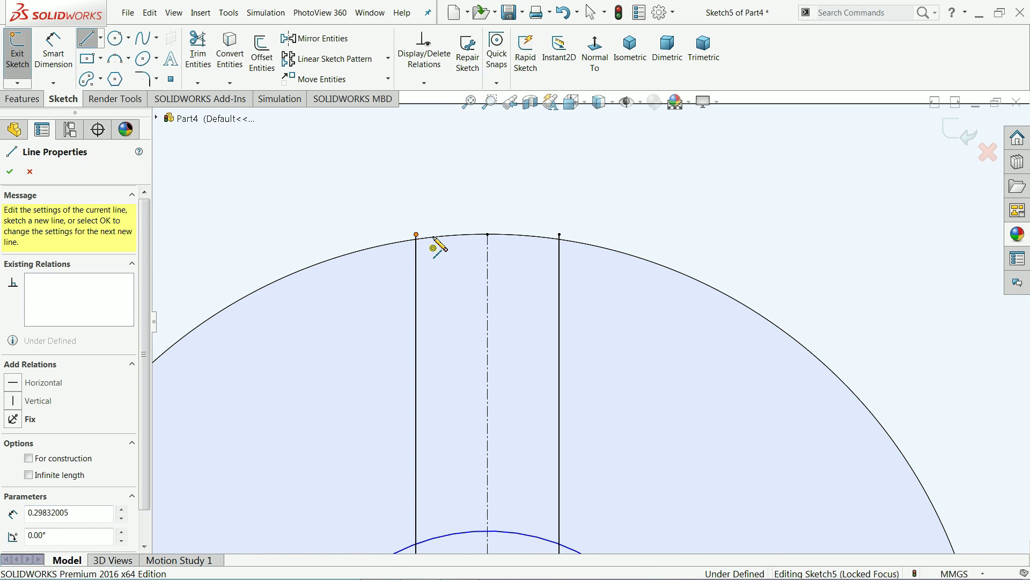
pyautogui.click(559, 235)
pyautogui.rightClick(555, 196)
pyautogui.click(574, 200)
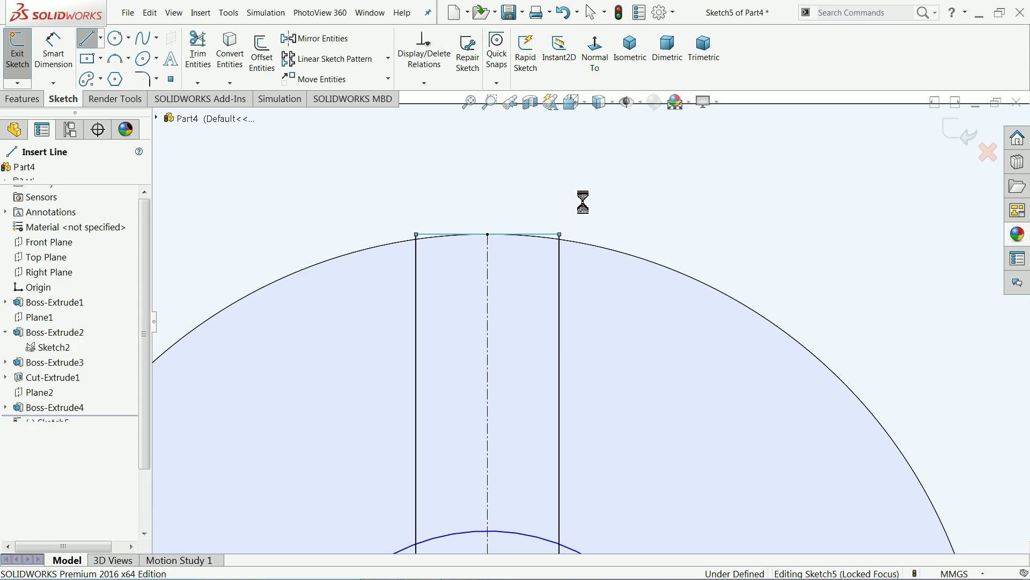
# In isometric view, dimension the central circle to a 25 mm diameter
pyautogui.click(631, 69)
pyautogui.scroll(-3, 644, 161)
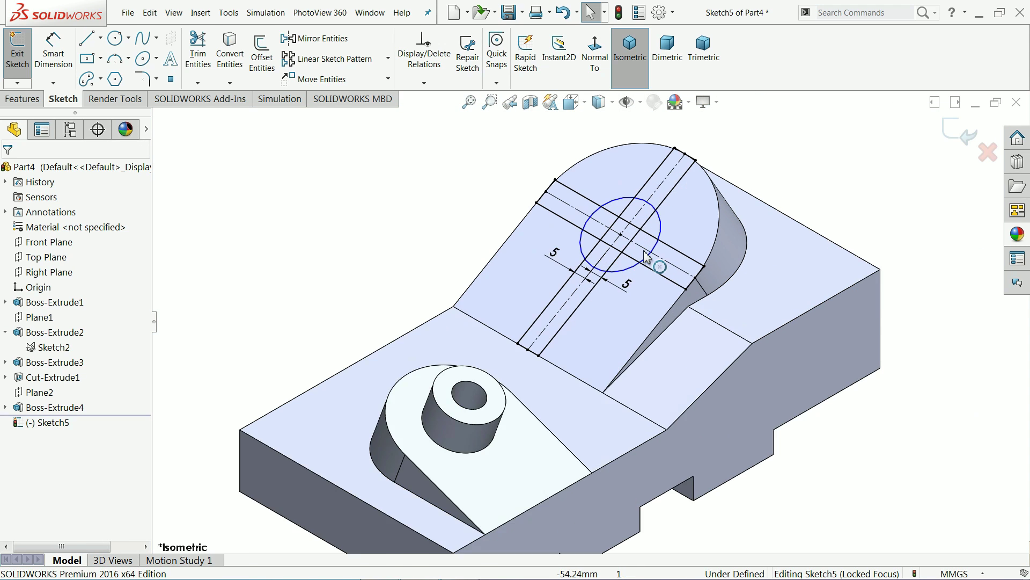
pyautogui.scroll(-2, 649, 253)
pyautogui.scroll(-2, 647, 250)
pyautogui.click(54, 51)
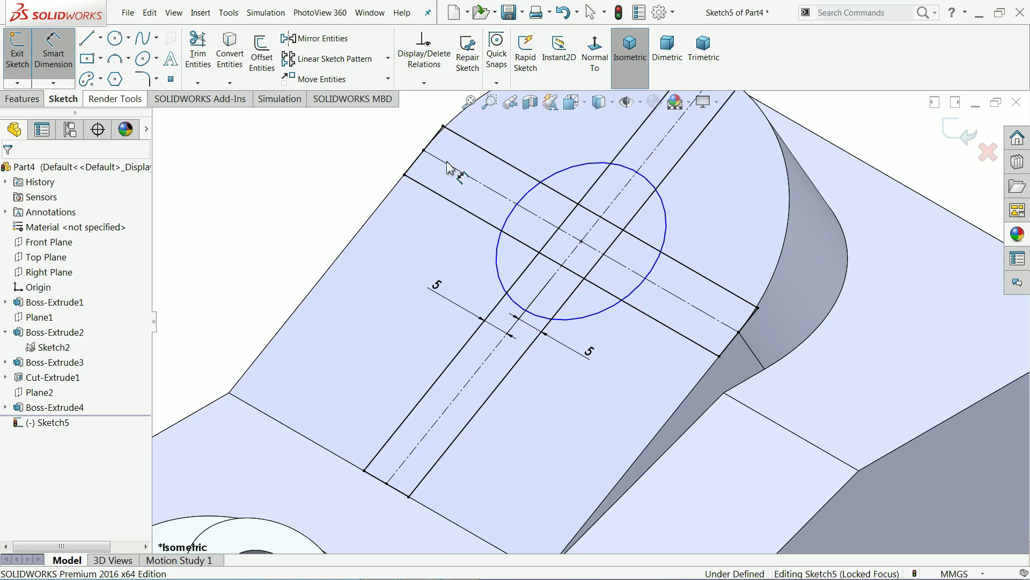
pyautogui.click(518, 202)
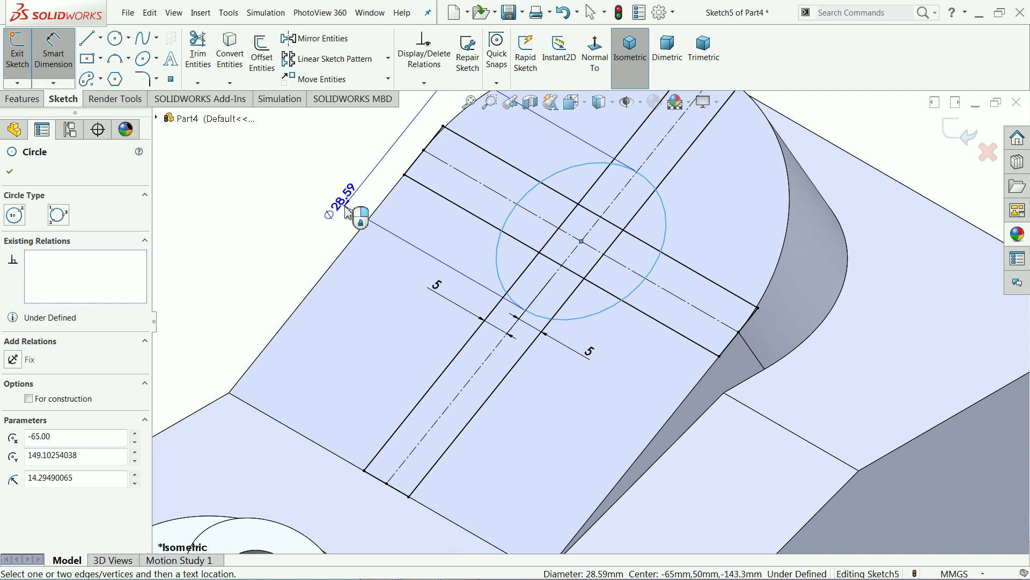
pyautogui.click(348, 211)
pyautogui.write('25')
pyautogui.click(261, 208)
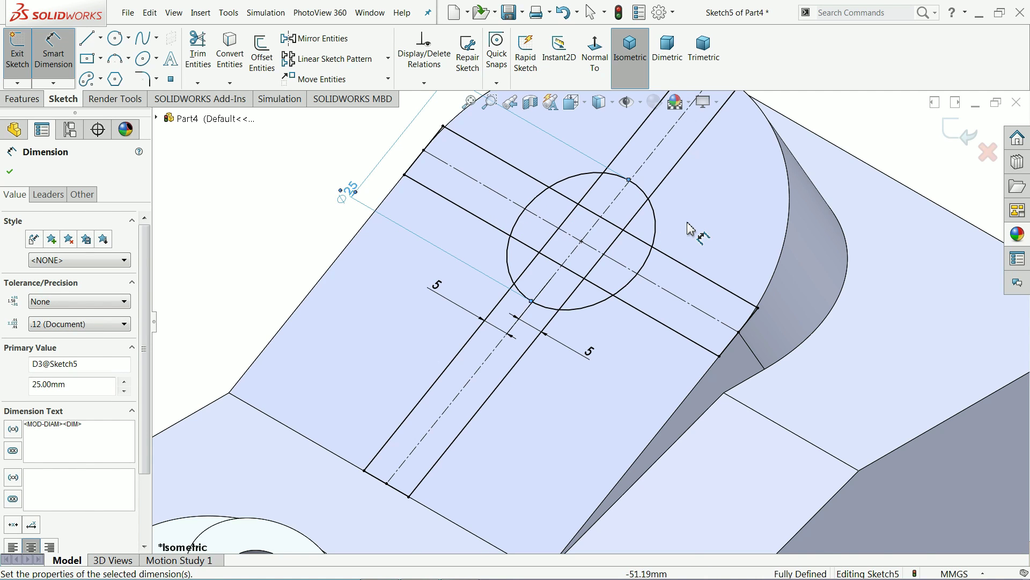
pyautogui.scroll(2, 682, 239)
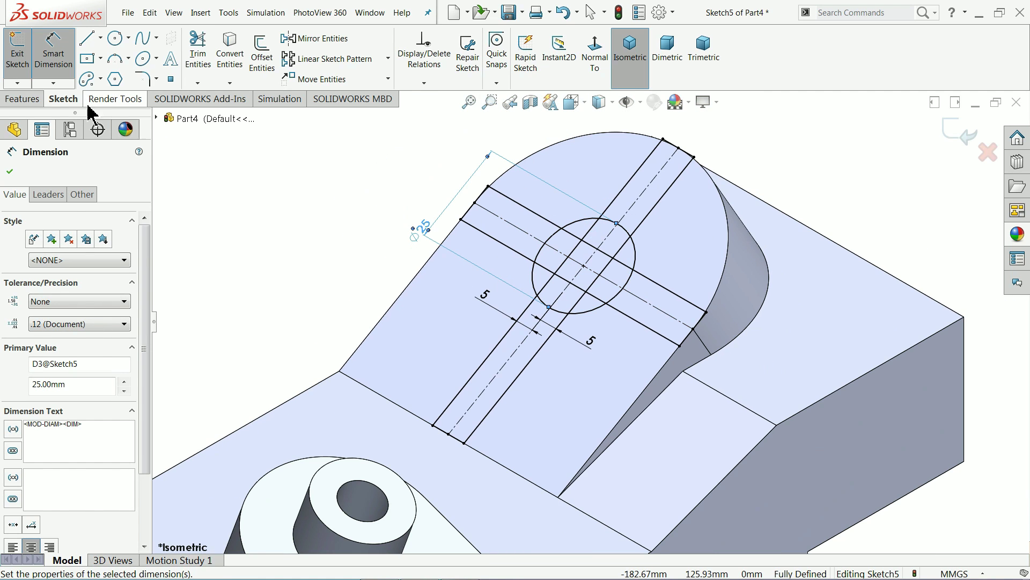
pyautogui.click(30, 103)
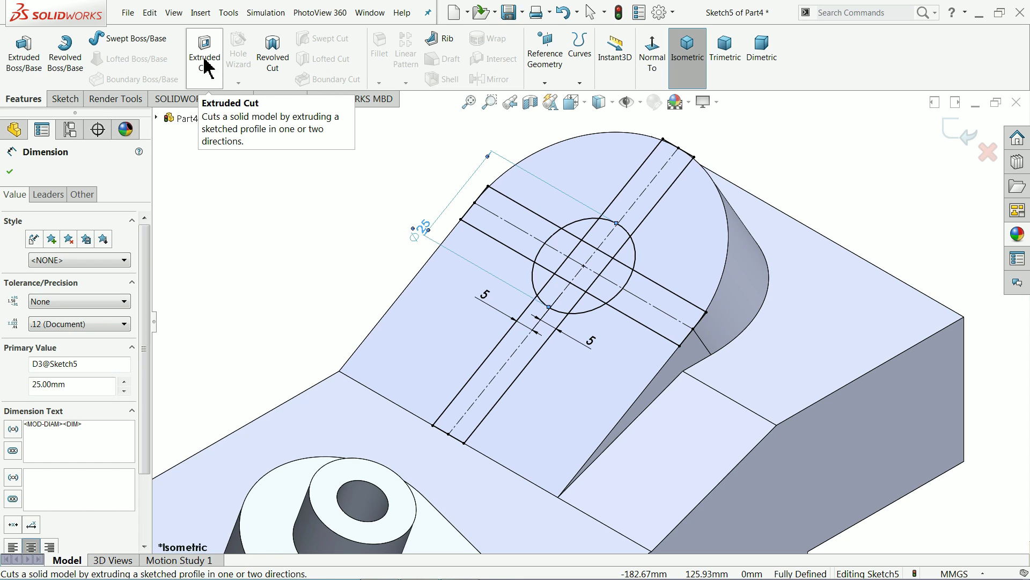
# Power-trim the slot lines inside the circle and the circle arcs between the slot arms
pyautogui.click(73, 99)
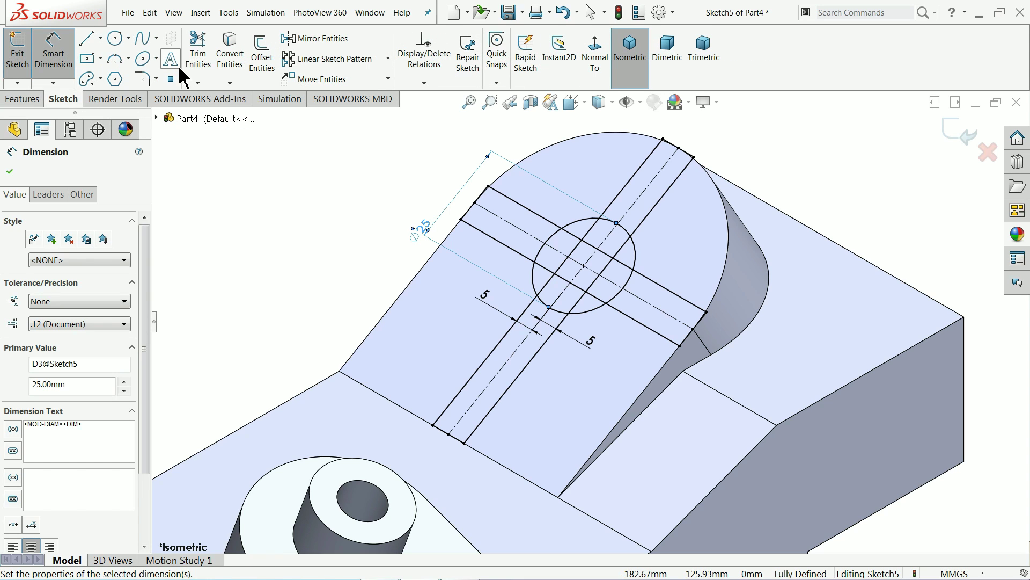
pyautogui.click(199, 60)
pyautogui.scroll(-5, 596, 263)
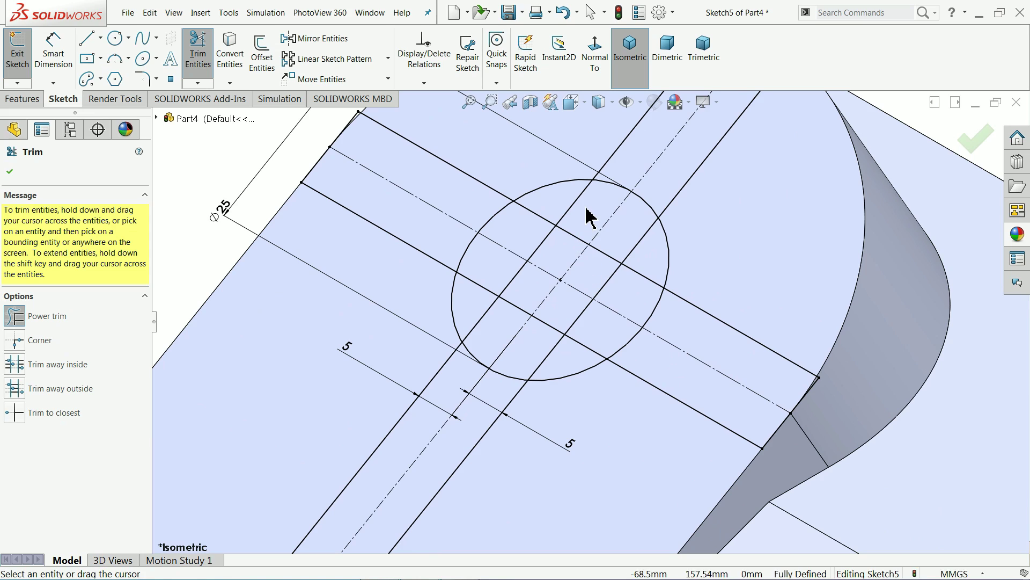
pyautogui.moveTo(590, 217)
pyautogui.mouseDown()
pyautogui.moveTo(558, 220)
pyautogui.moveTo(511, 318)
pyautogui.moveTo(502, 289)
pyautogui.mouseUp()
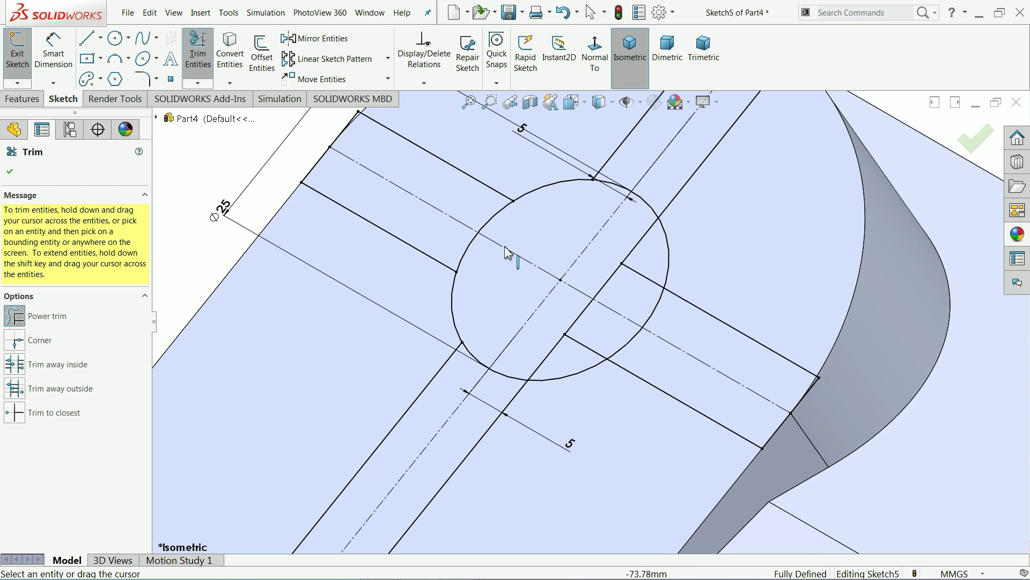
pyautogui.moveTo(508, 252); pyautogui.dragTo(479, 228)
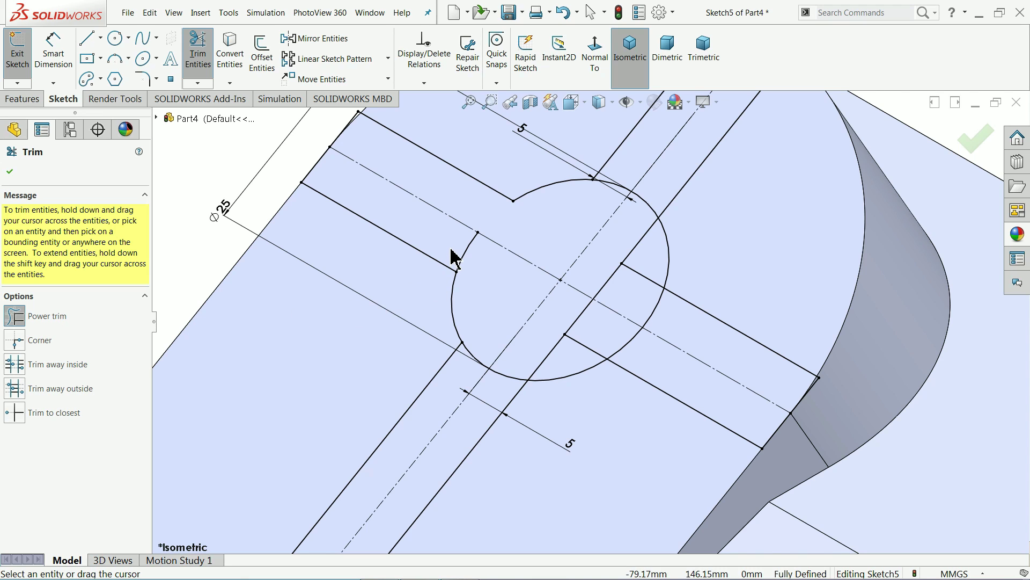
pyautogui.moveTo(470, 257)
pyautogui.mouseDown()
pyautogui.moveTo(500, 370)
pyautogui.moveTo(476, 351)
pyautogui.mouseUp()
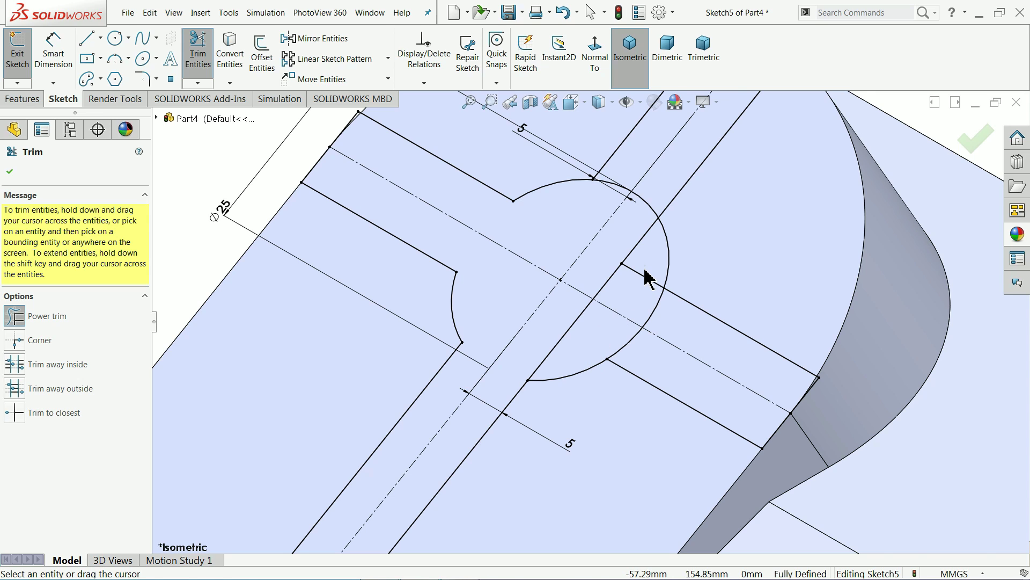
pyautogui.moveTo(628, 279)
pyautogui.mouseDown()
pyautogui.moveTo(560, 335)
pyautogui.moveTo(643, 358)
pyautogui.mouseUp()
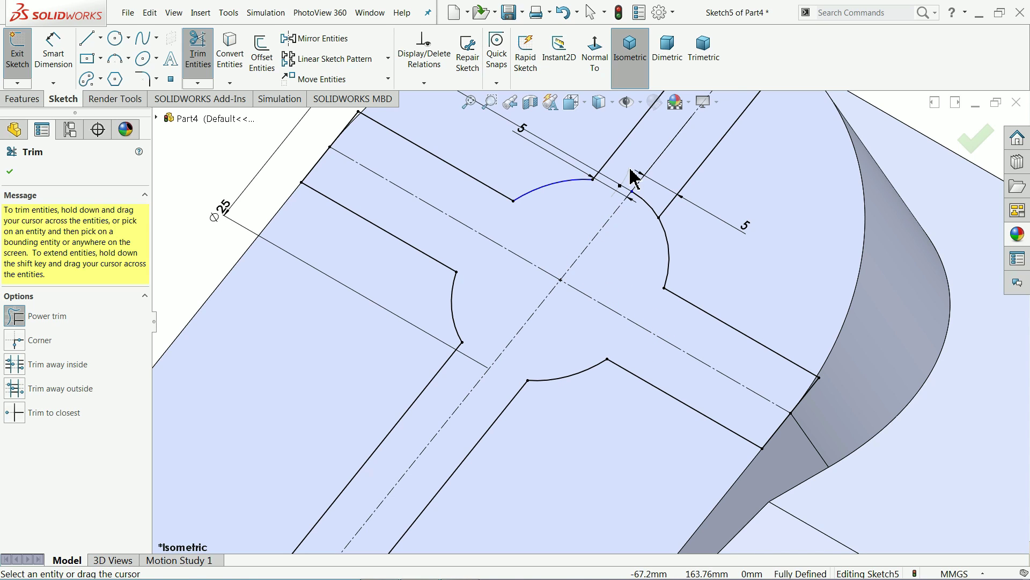
pyautogui.moveTo(635, 177); pyautogui.dragTo(641, 219)
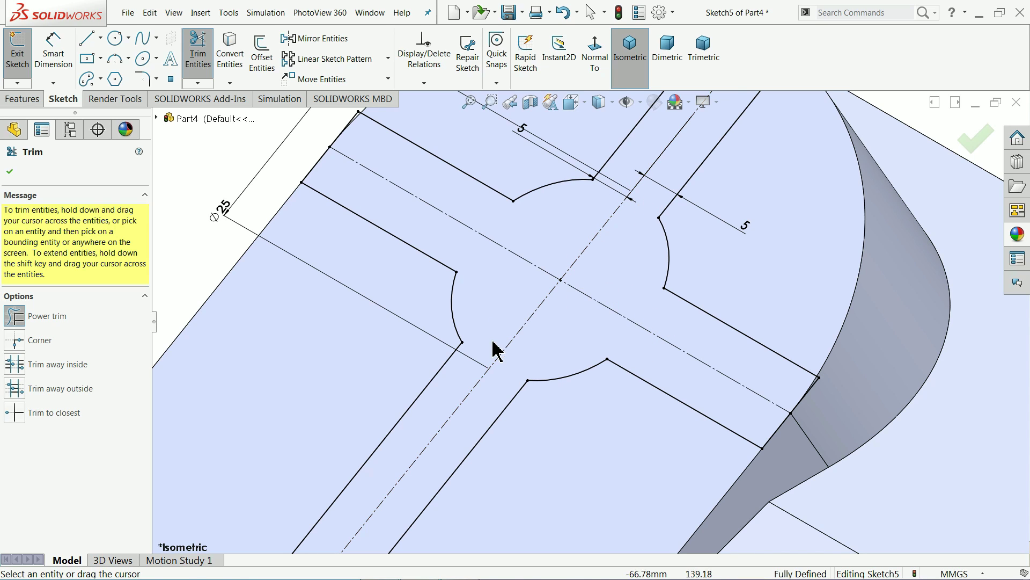
pyautogui.scroll(3, 495, 350)
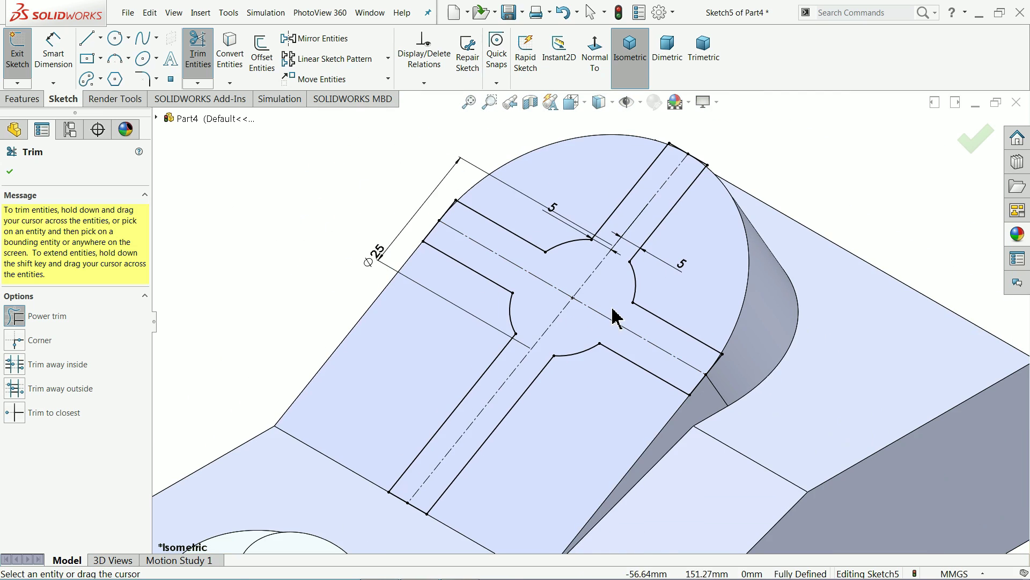
pyautogui.click(9, 171)
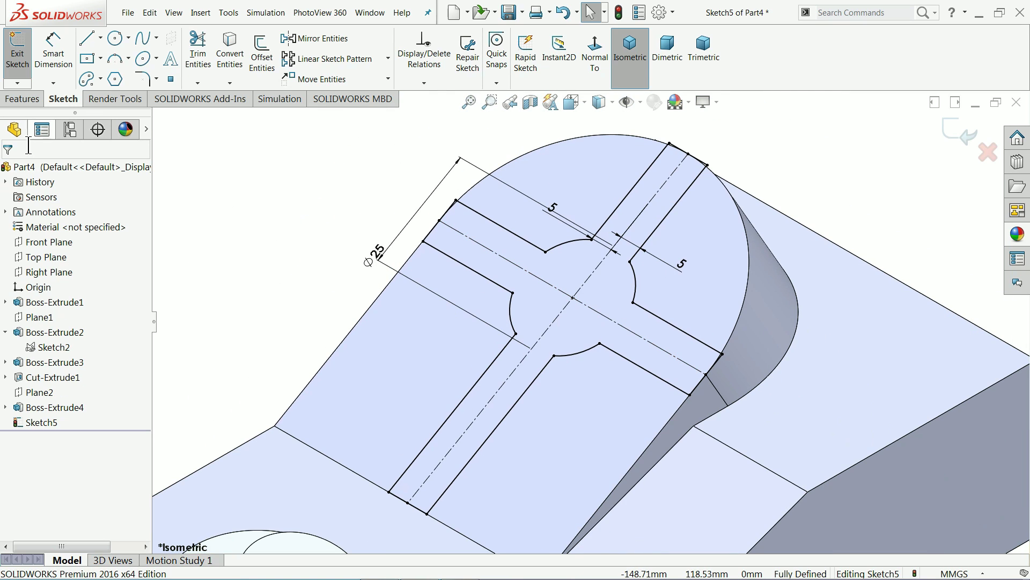
# Extrude-cut the cross-shaped outline 5 mm Blind into the rounded pad
pyautogui.click(22, 99)
pyautogui.click(202, 63)
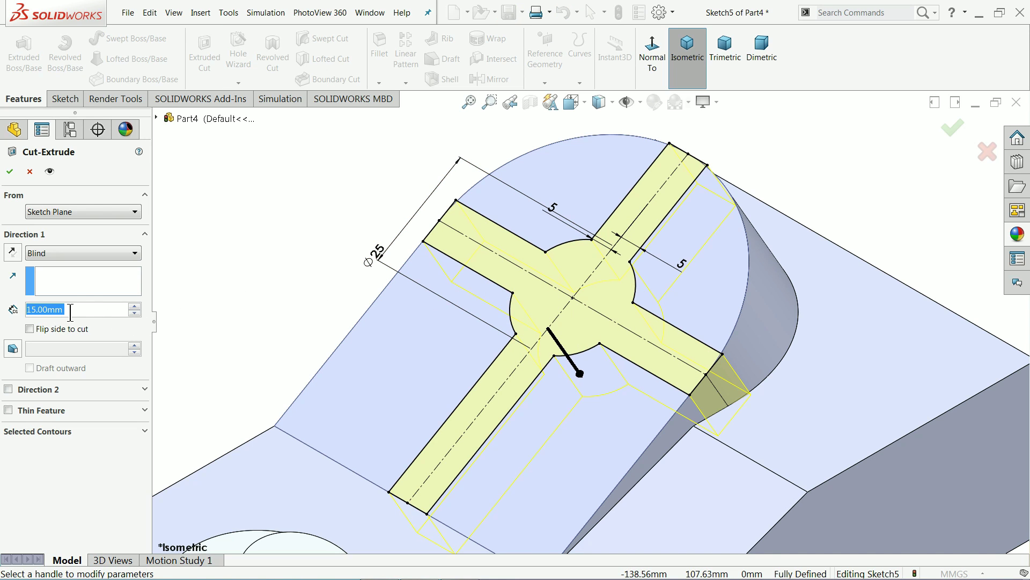
pyautogui.write('5')
pyautogui.press('Return')
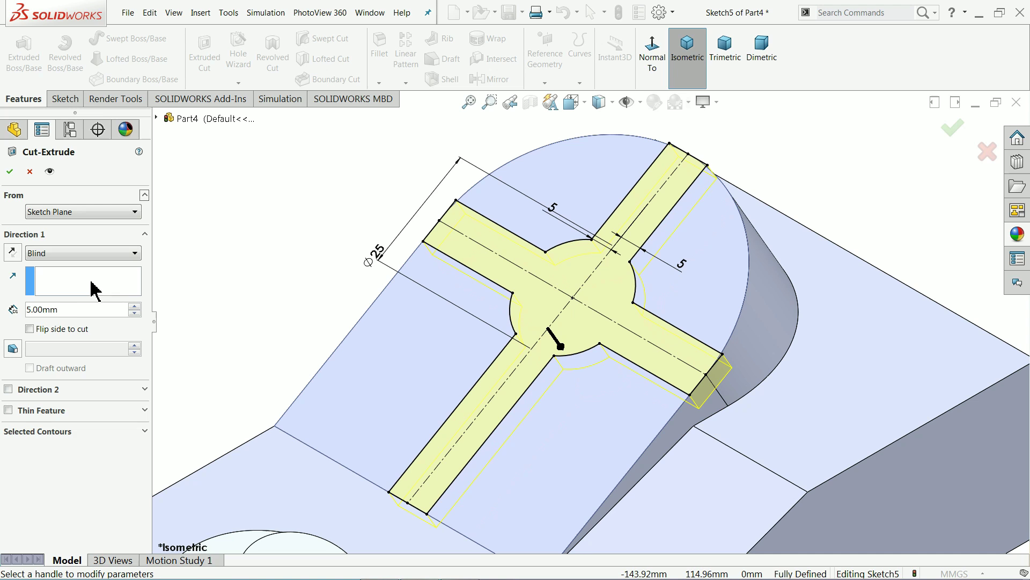
pyautogui.click(15, 177)
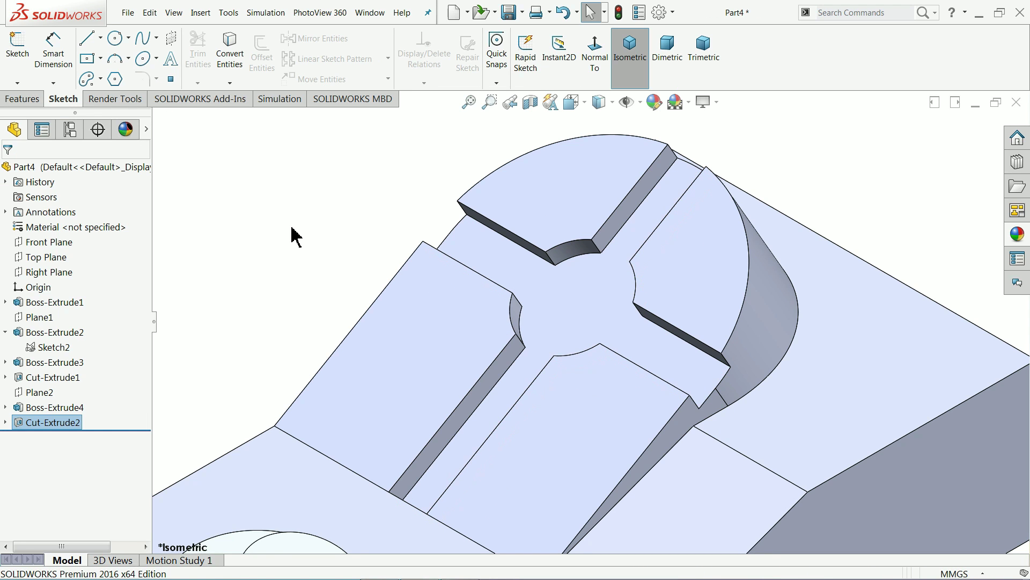
pyautogui.moveTo(308, 235); pyautogui.dragTo(311, 242, button='middle')
pyautogui.click(575, 322)
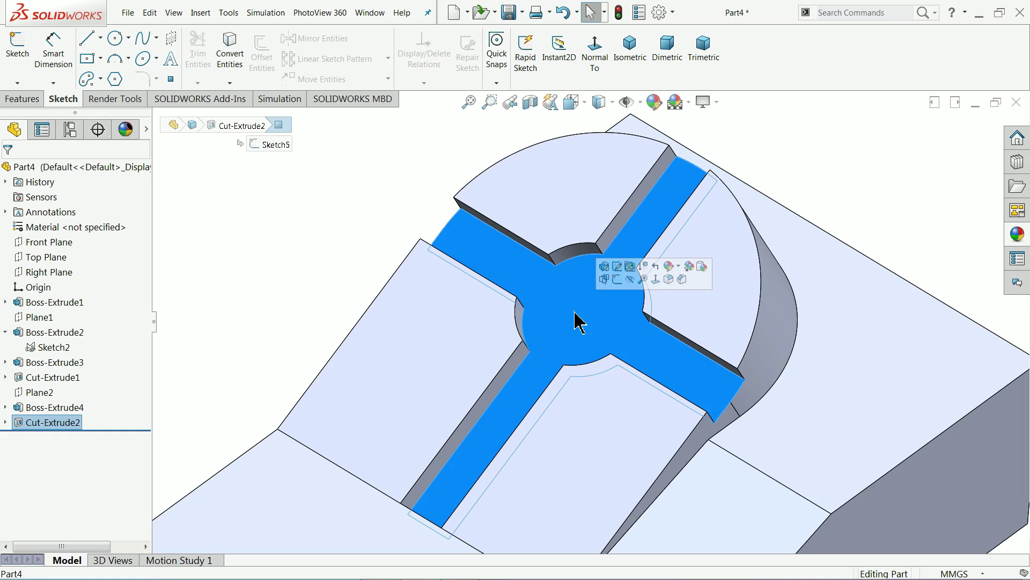
# Sketch a Ø15 circle on the slot floor at the slot's centre
pyautogui.click(617, 281)
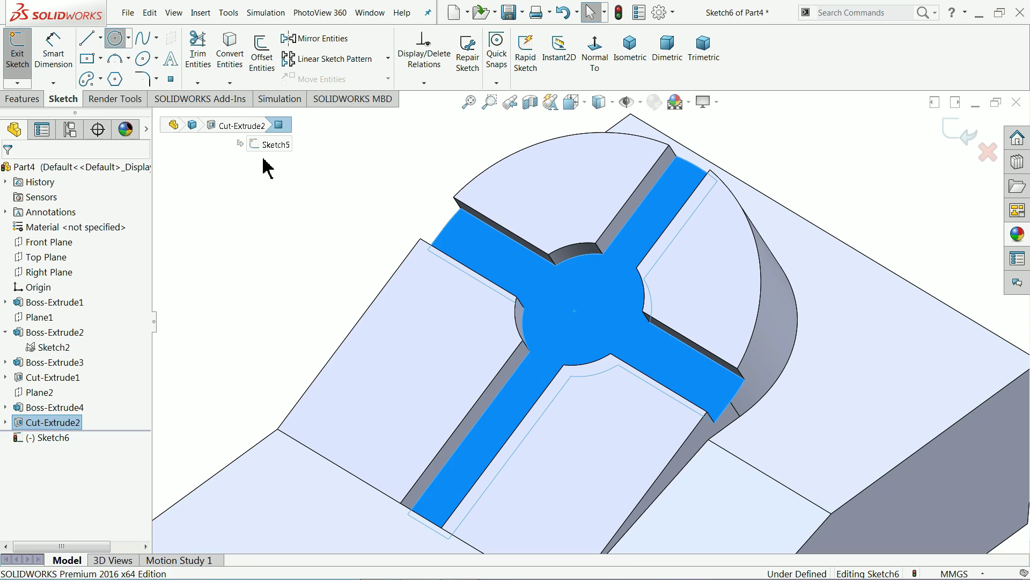
pyautogui.scroll(-1, 637, 329)
pyautogui.scroll(-1, 582, 310)
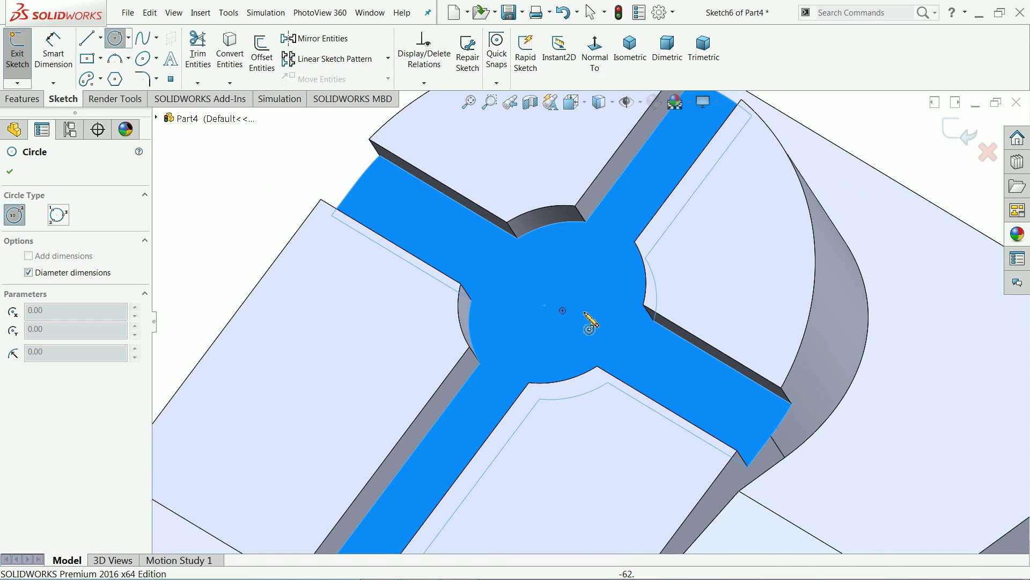
pyautogui.click(567, 310)
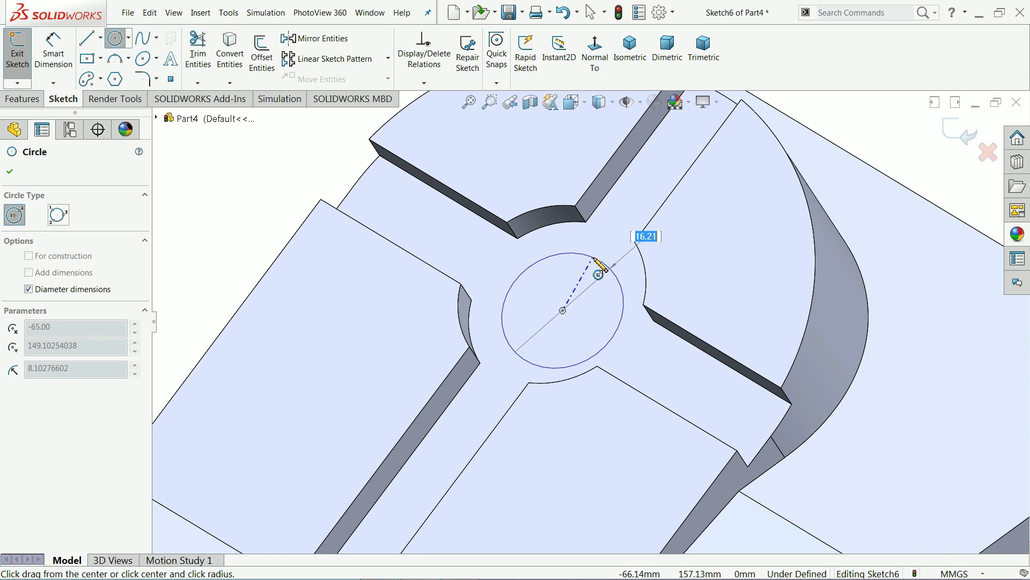
pyautogui.click(601, 262)
pyautogui.click(56, 64)
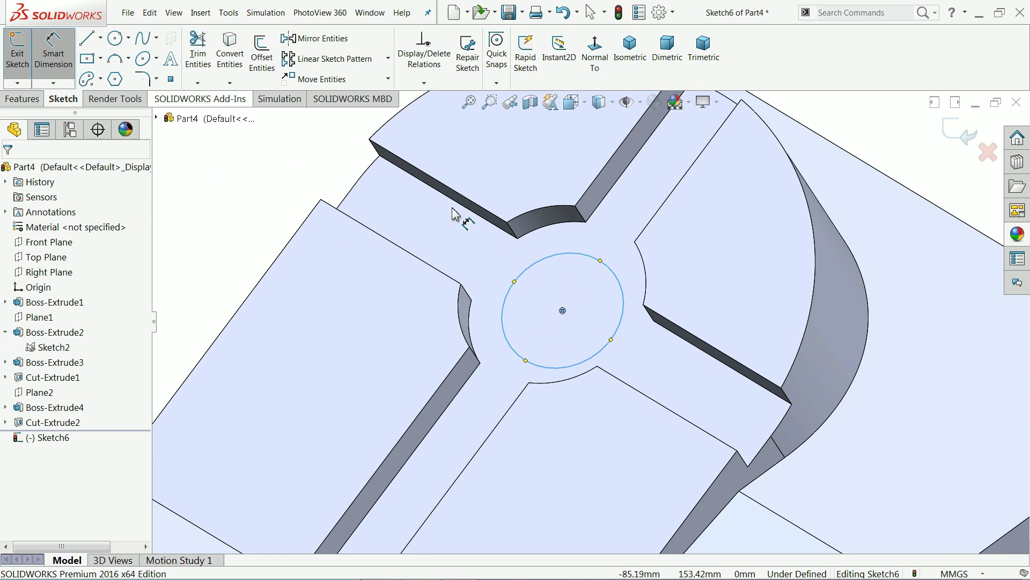
pyautogui.click(523, 275)
pyautogui.click(494, 264)
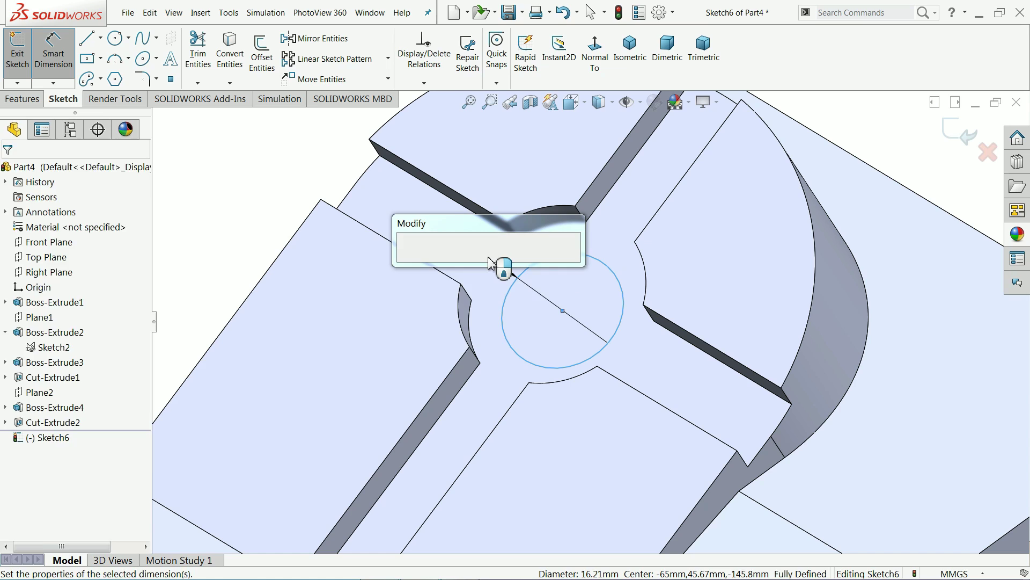
pyautogui.write('15')
pyautogui.click(407, 261)
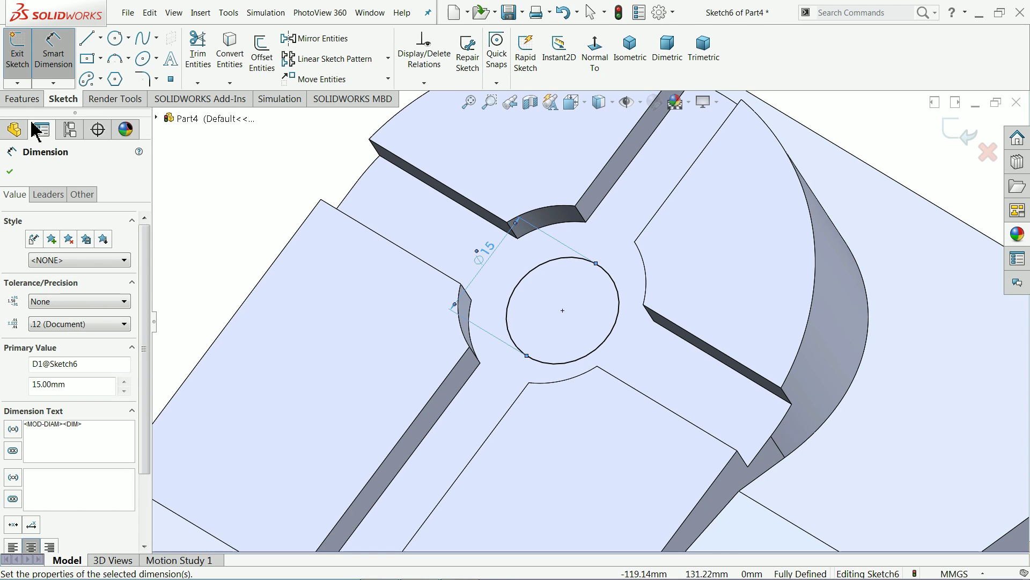
# Cut the Ø15 circle Through All with an Extruded Cut
pyautogui.click(22, 99)
pyautogui.click(205, 54)
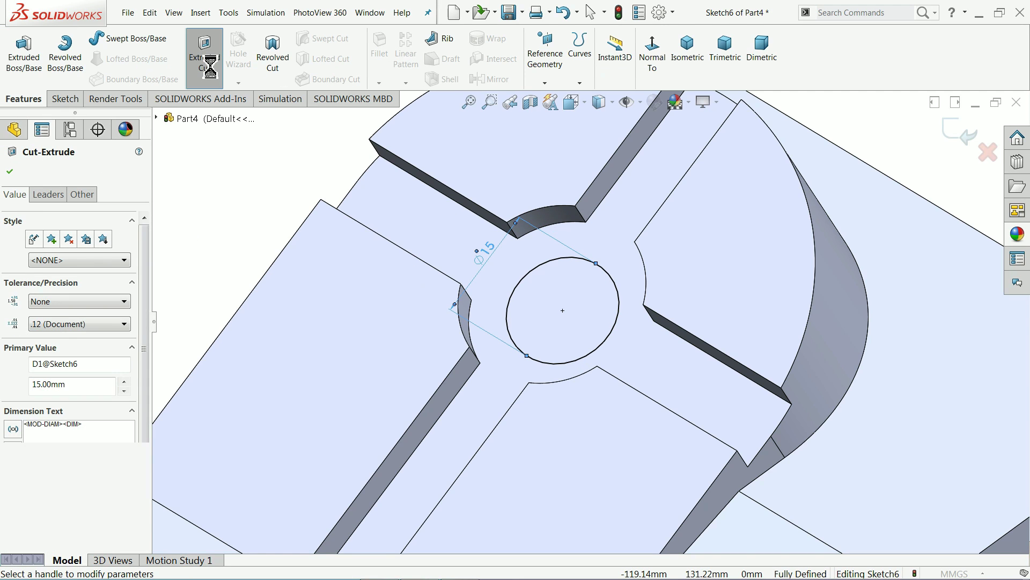
pyautogui.click(64, 253)
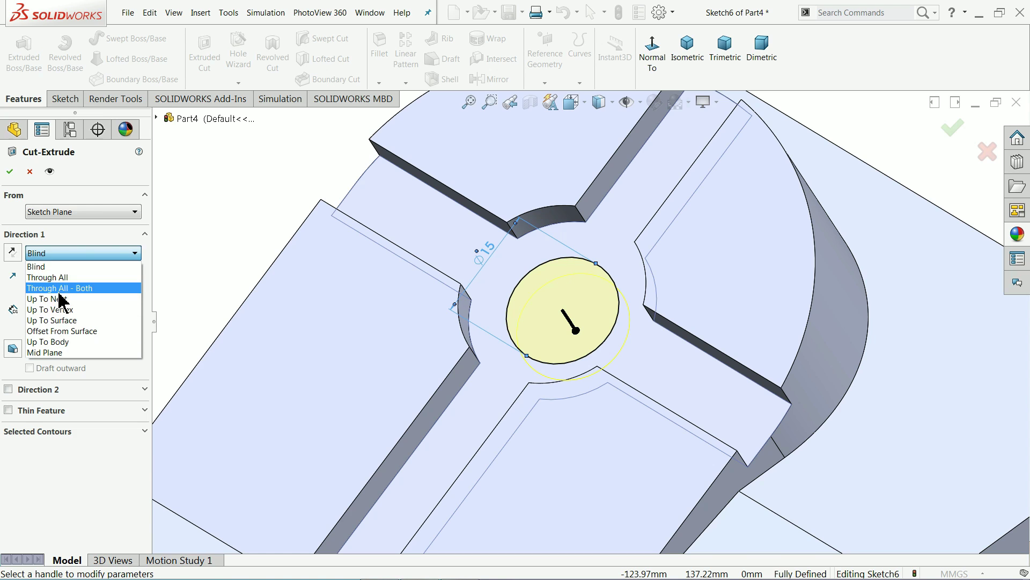
pyautogui.click(64, 285)
pyautogui.click(687, 48)
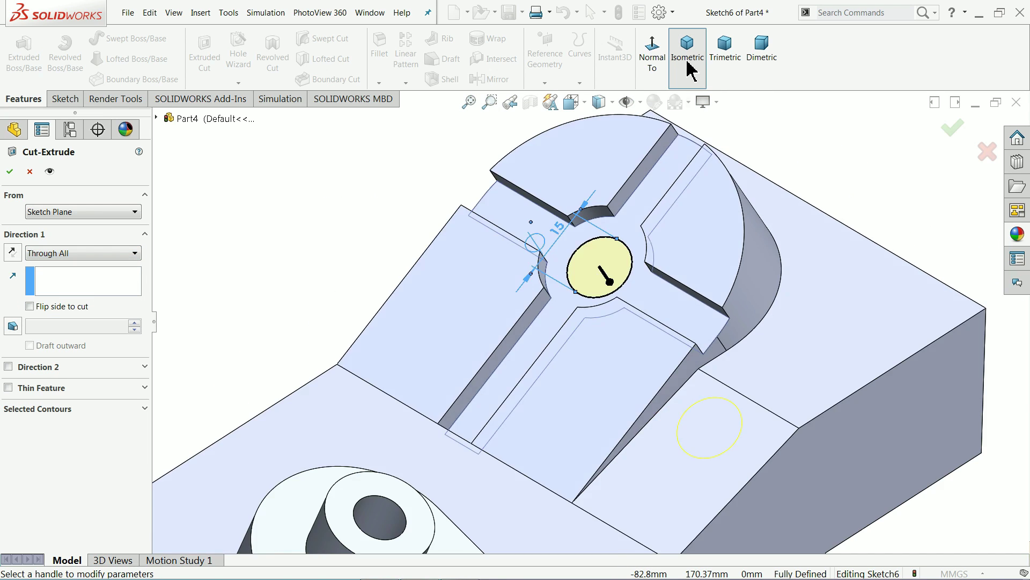
pyautogui.click(3, 172)
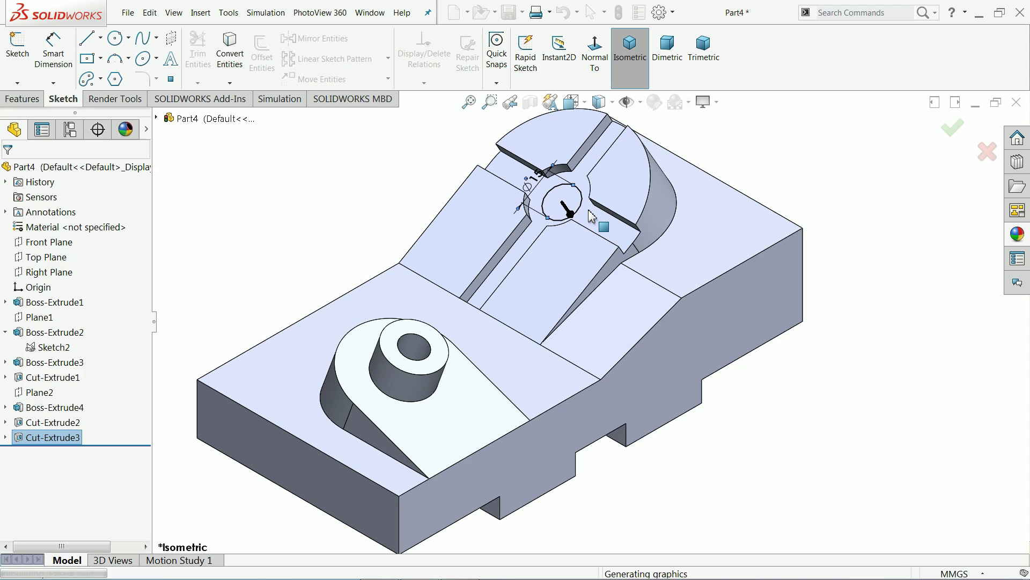
# Turn on perspective view, orbit the finished part, then minimize SOLIDWORKS to show the cswa1 drawing
pyautogui.scroll(3, 677, 311)
pyautogui.moveTo(615, 221); pyautogui.dragTo(678, 322, button='middle')
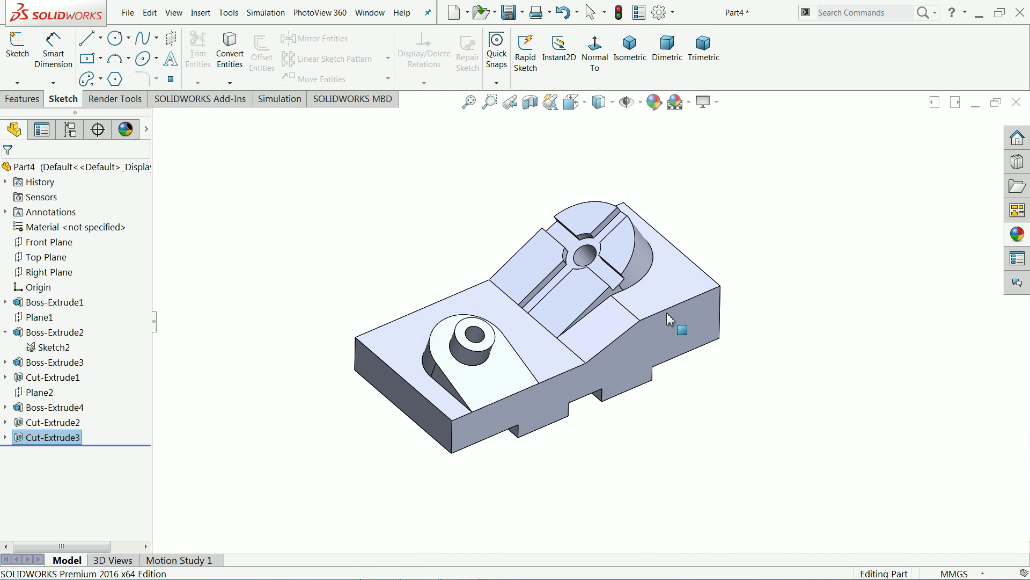
pyautogui.scroll(-3, 638, 330)
pyautogui.click(712, 101)
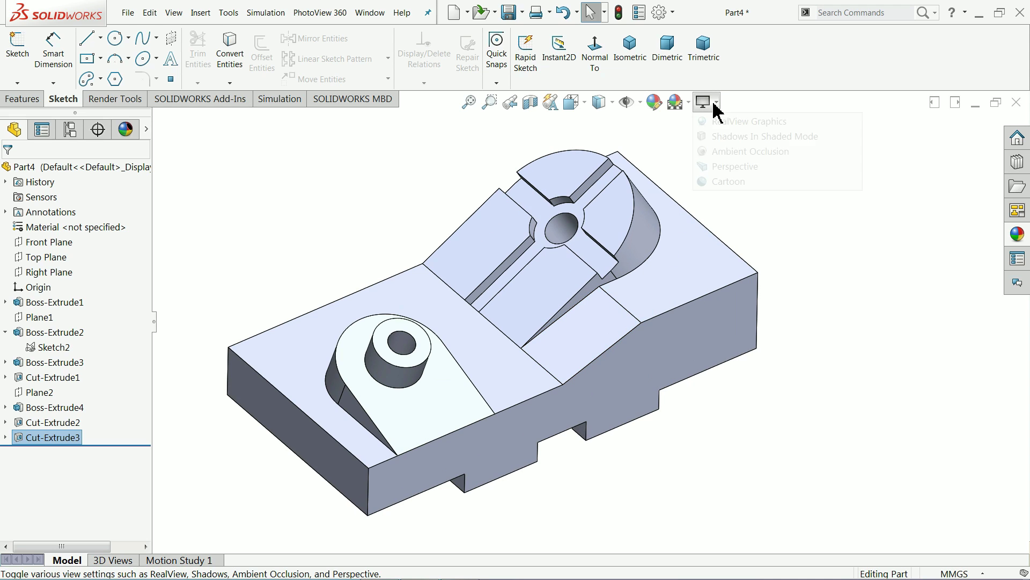
pyautogui.click(704, 170)
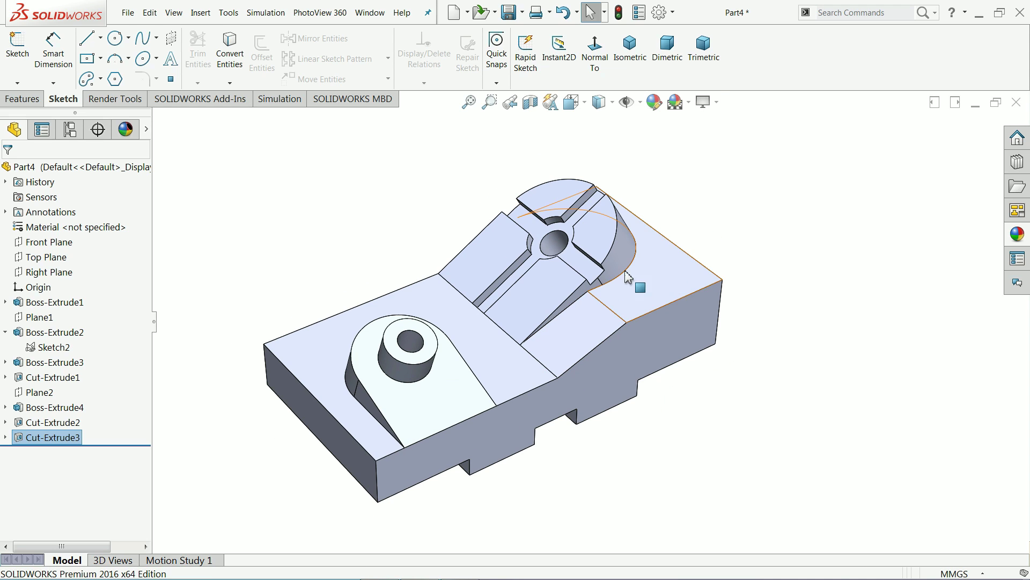
pyautogui.moveTo(635, 284); pyautogui.dragTo(612, 252, button='middle')
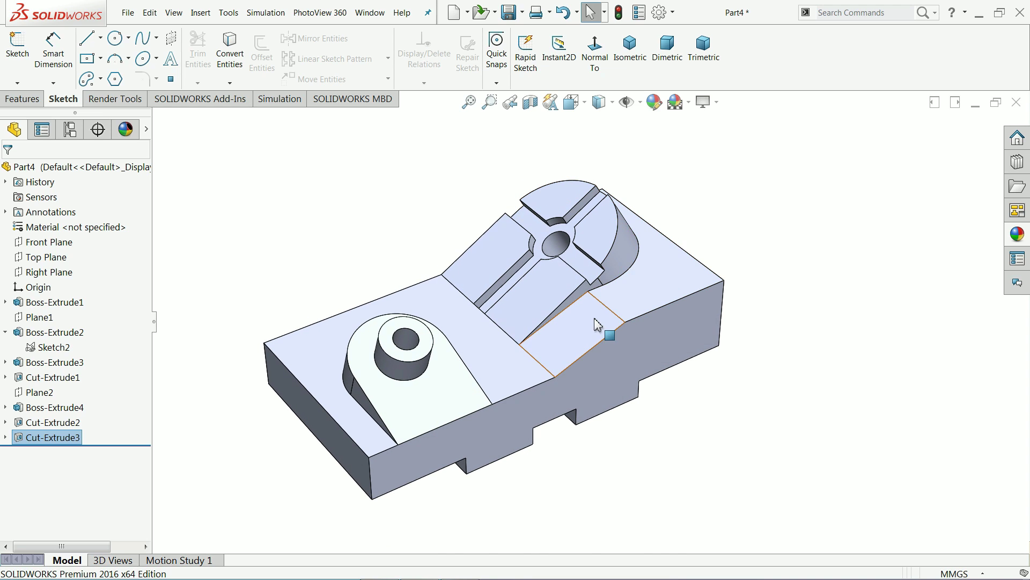
pyautogui.scroll(-3, 594, 317)
pyautogui.click(980, 16)
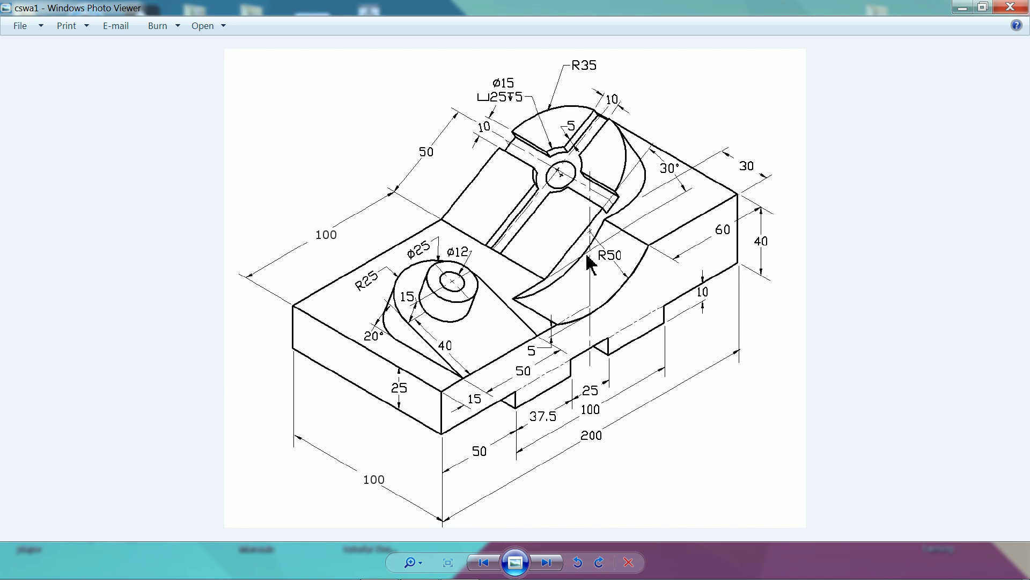
# Switch from the cswa1 reference drawing back to the Part4 bracket in SOLIDWORKS
pyautogui.hotkey('alt', 'Tab')
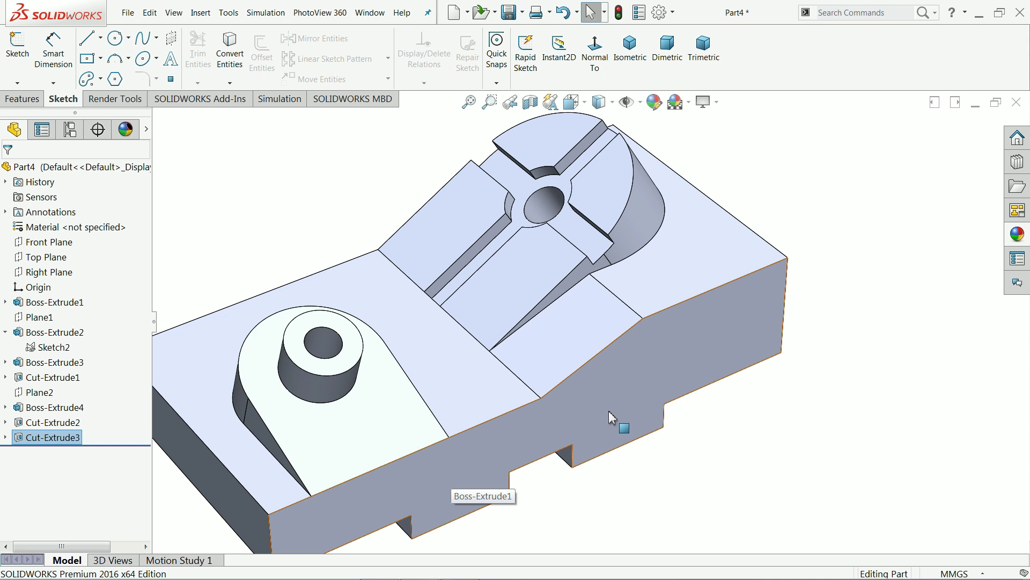
# Start a sketch on the bracket's side face, viewed normal to it, and draw a circle
pyautogui.click(590, 395)
pyautogui.click(635, 363)
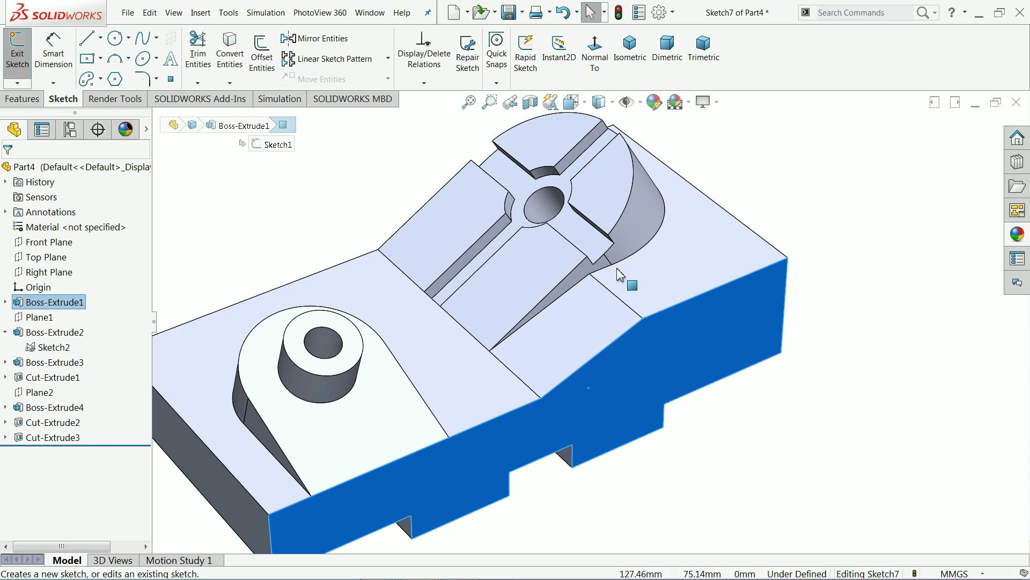
pyautogui.click(594, 65)
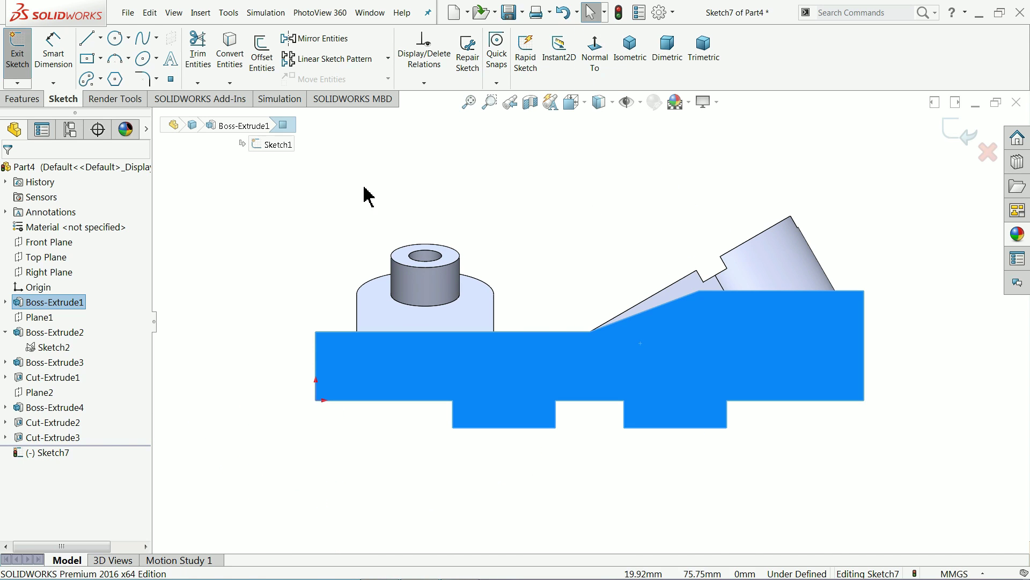
pyautogui.click(116, 38)
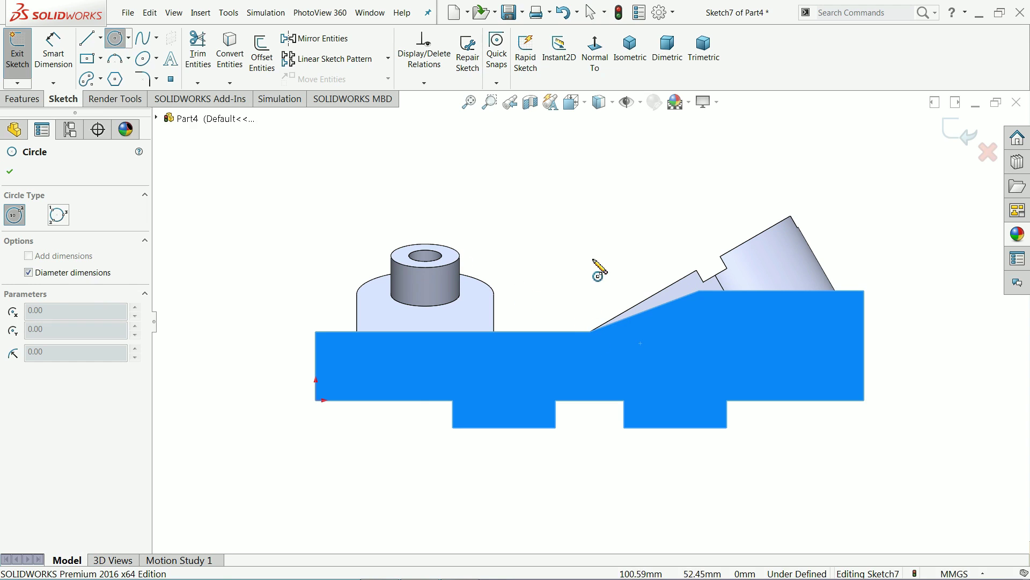
pyautogui.click(592, 229)
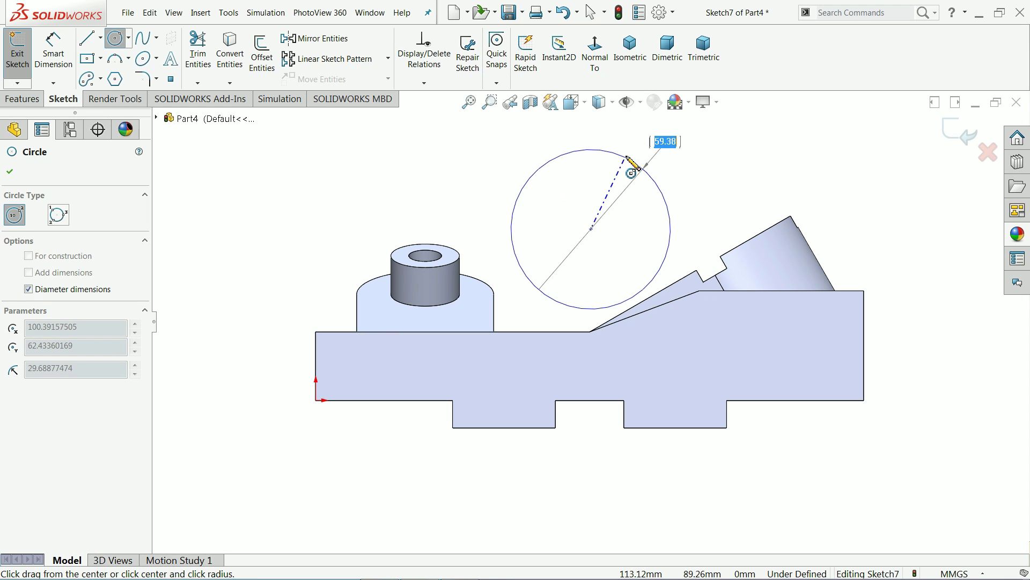
pyautogui.click(621, 156)
# Dimension the circle Ø100 with its centre 45 mm above the base top edge
pyautogui.click(32, 54)
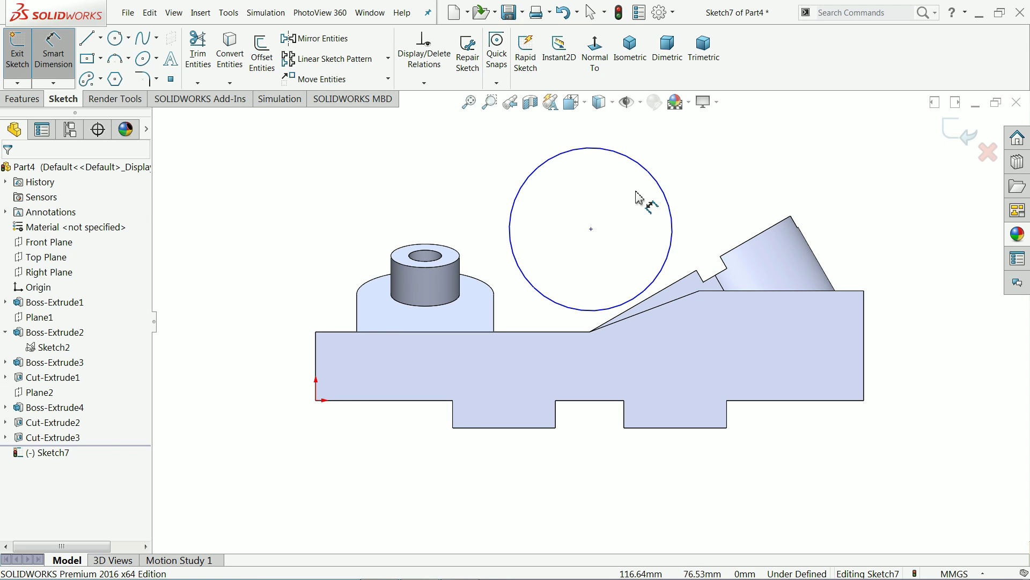
pyautogui.click(688, 219)
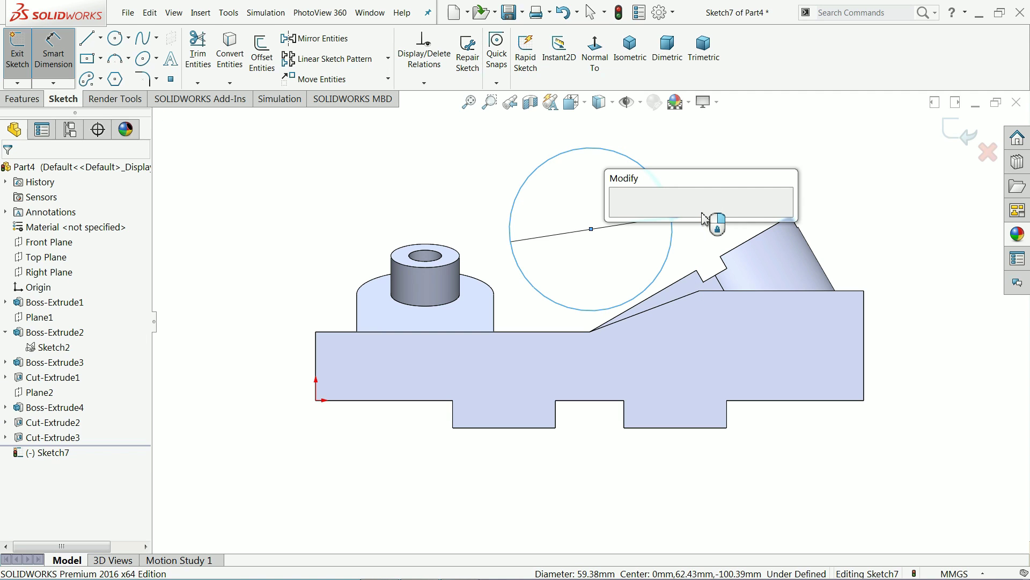
pyautogui.write('100')
pyautogui.press('Return')
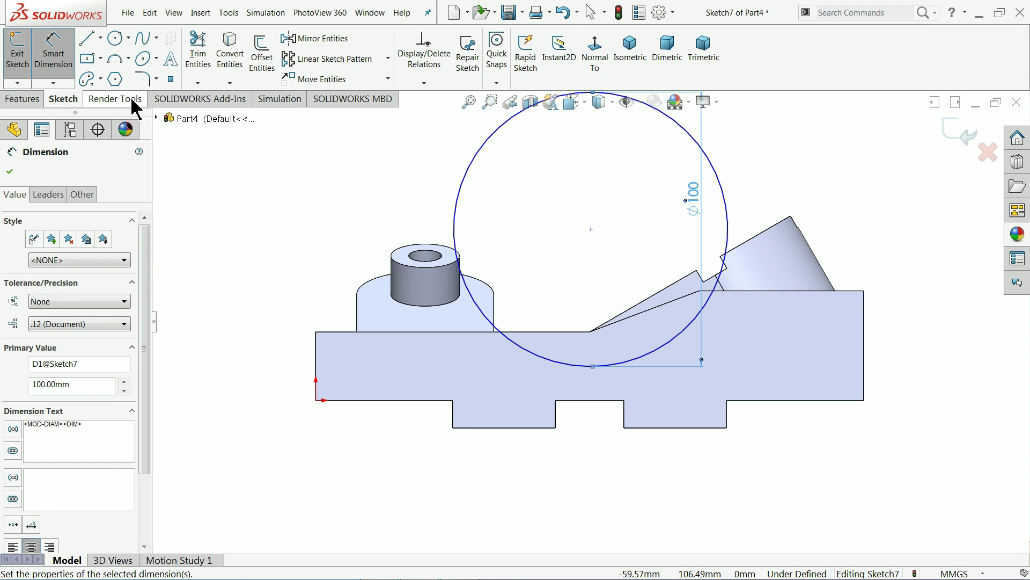
pyautogui.click(592, 230)
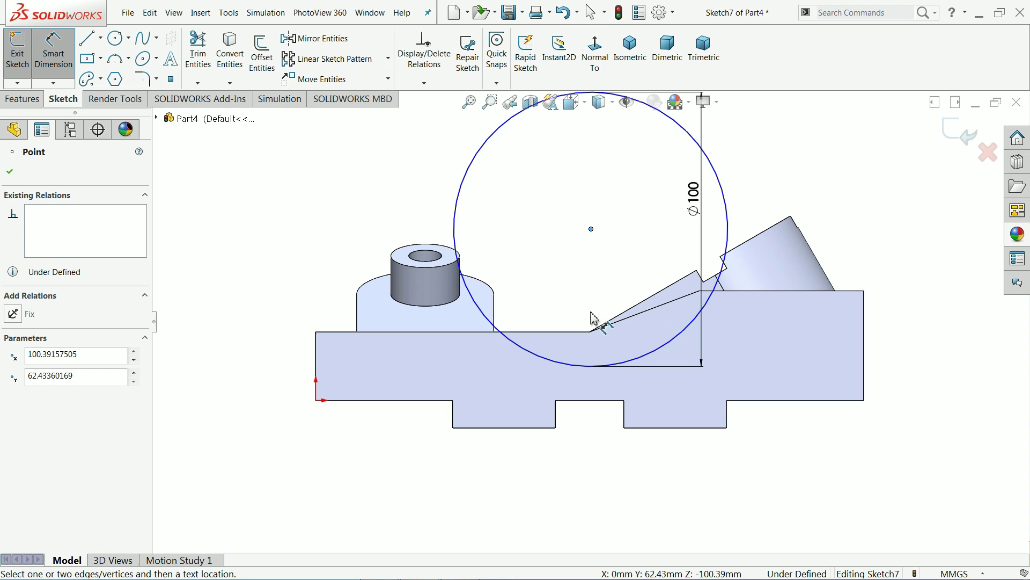
pyautogui.click(588, 333)
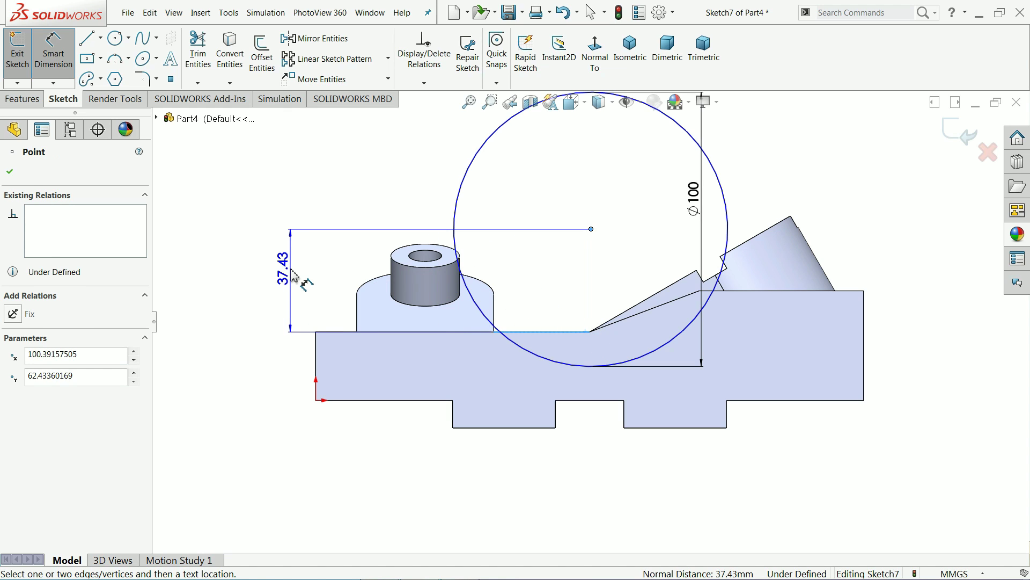
pyautogui.click(291, 270)
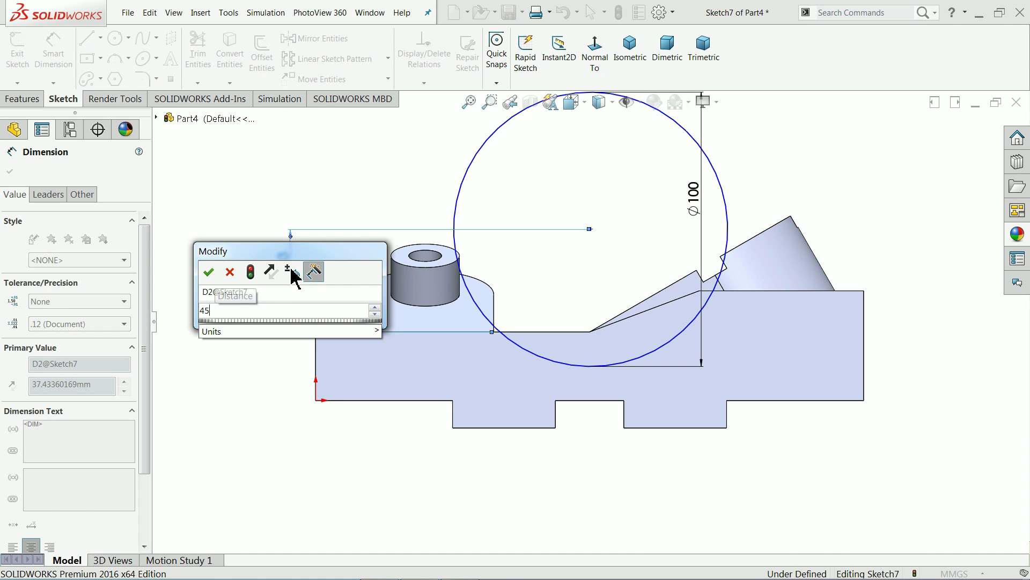
pyautogui.press('Escape')
pyautogui.write('45')
pyautogui.press('Return')
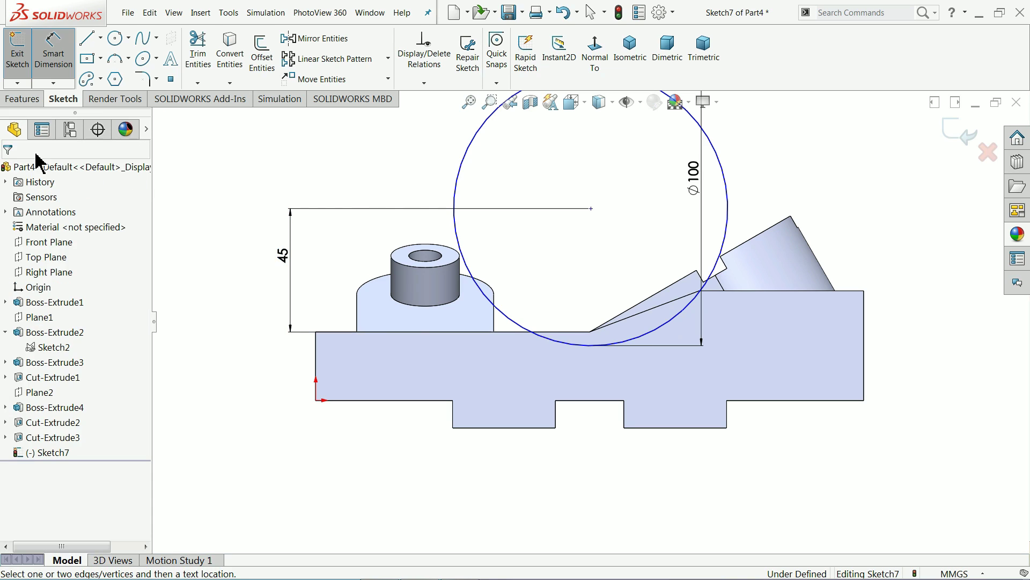
# Draw a vertical centerline from the circle's centre down to the base edge
pyautogui.click(100, 38)
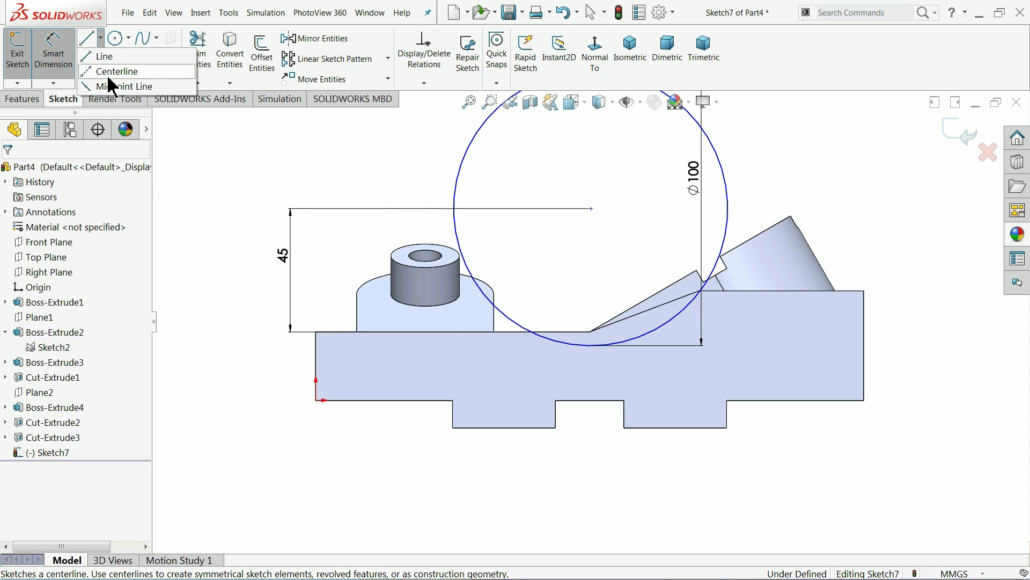
pyautogui.click(107, 71)
pyautogui.click(591, 208)
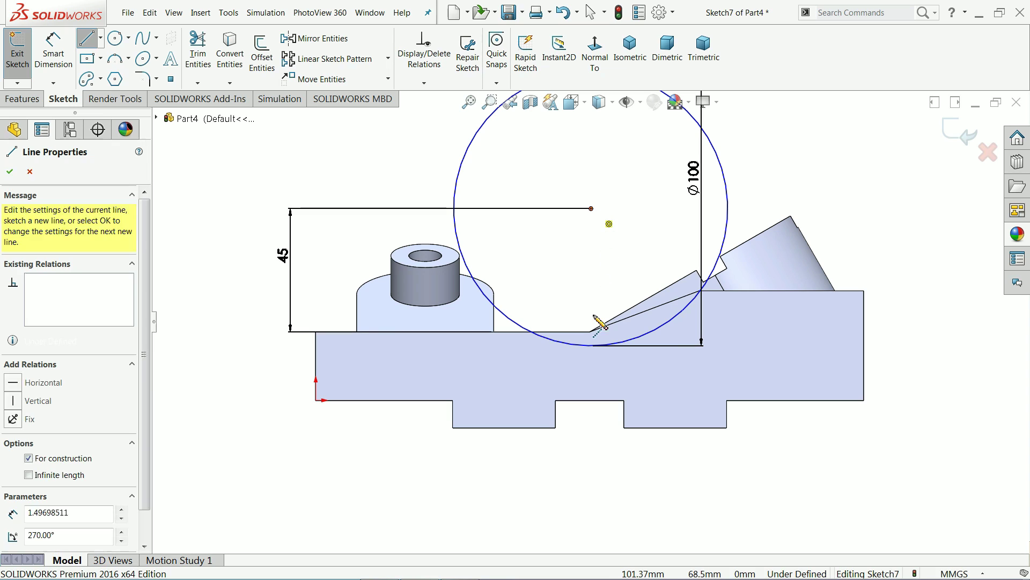
pyautogui.click(591, 332)
pyautogui.rightClick(617, 261)
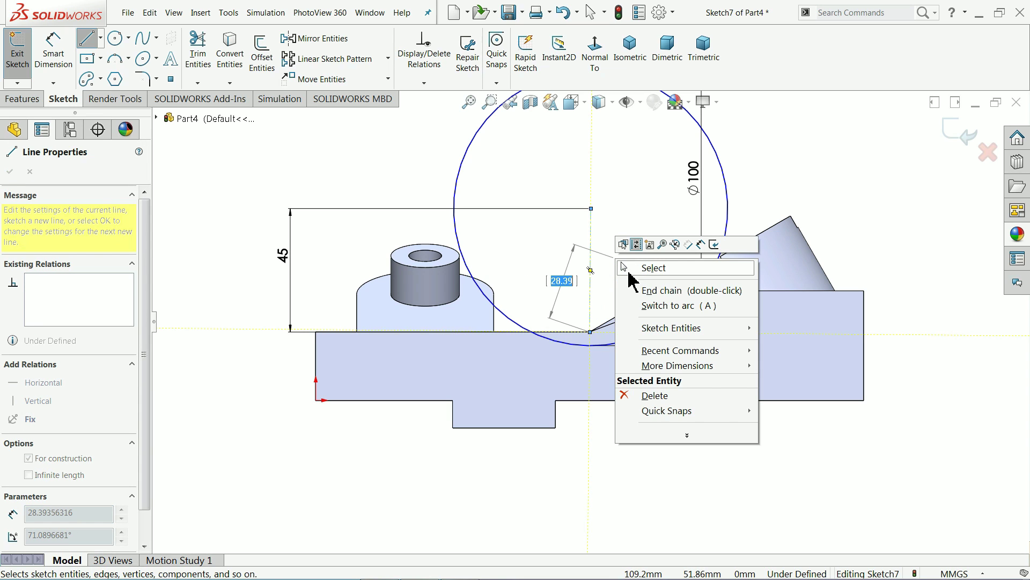
pyautogui.click(650, 268)
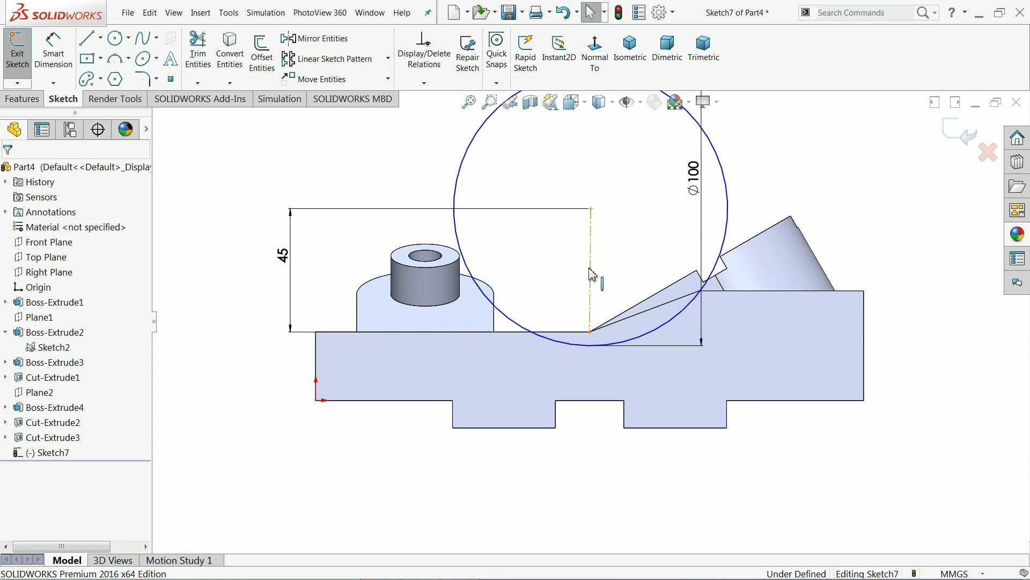
pyautogui.click(591, 275)
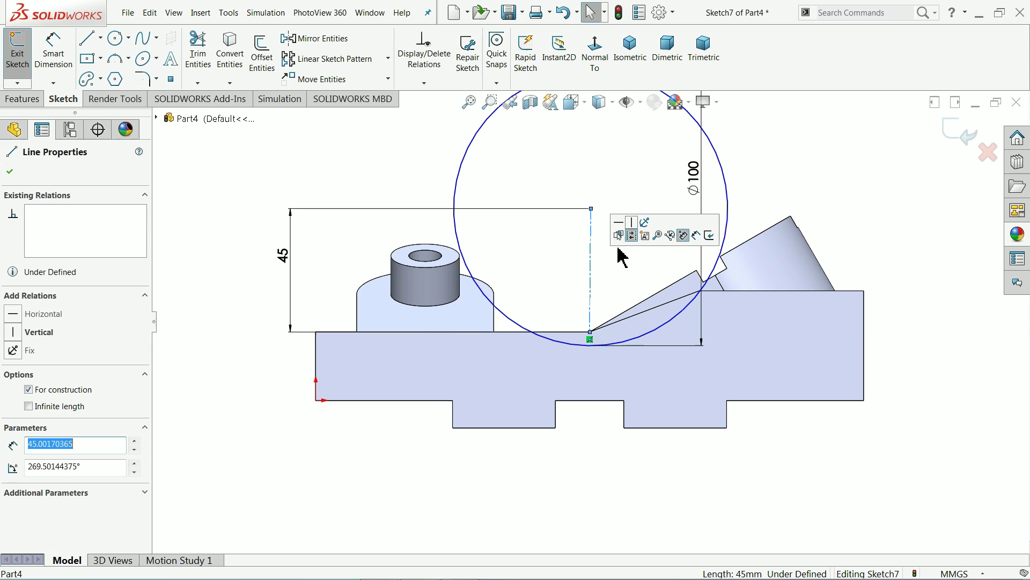
pyautogui.click(629, 173)
pyautogui.scroll(2, 622, 231)
pyautogui.scroll(-1, 611, 246)
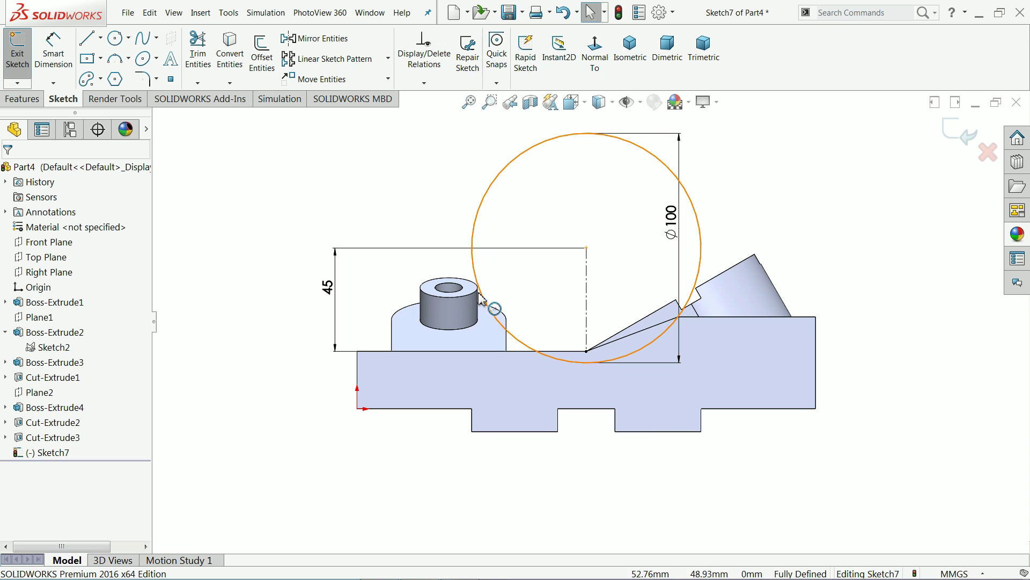
# Draw a vertical line across the circle's left side and trim away the arc beyond it
pyautogui.click(87, 43)
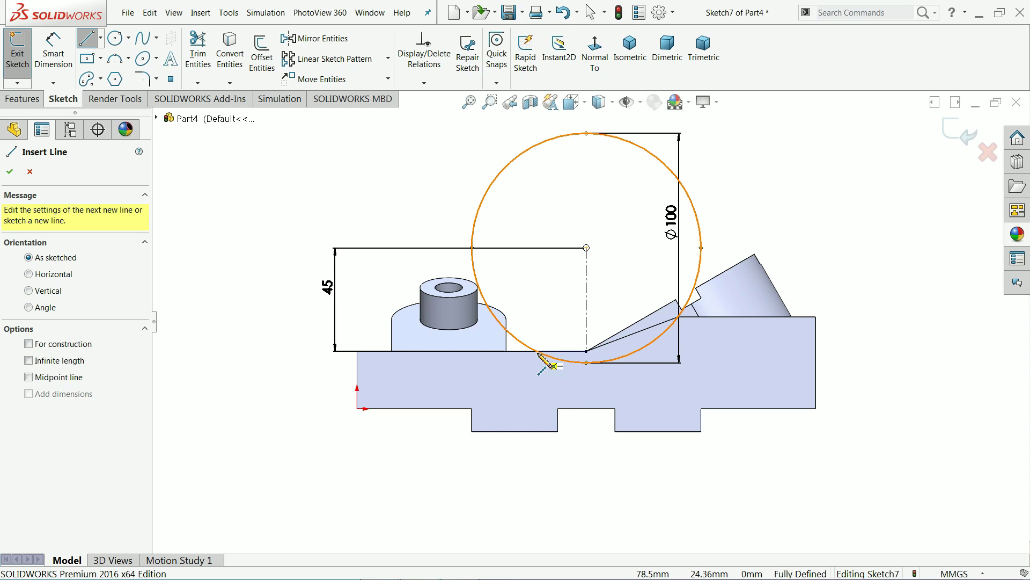
pyautogui.click(528, 347)
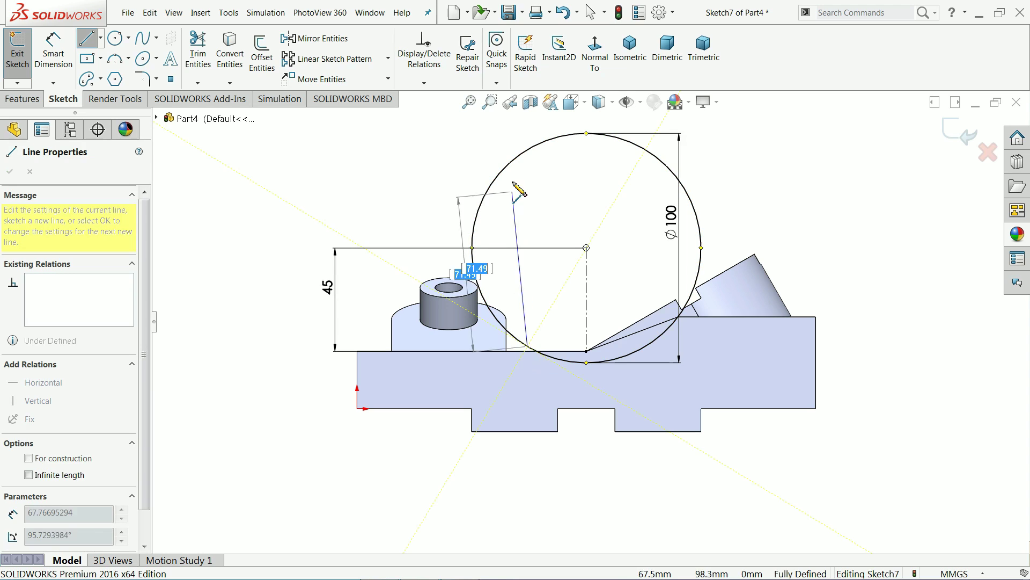
pyautogui.click(523, 153)
pyautogui.rightClick(488, 151)
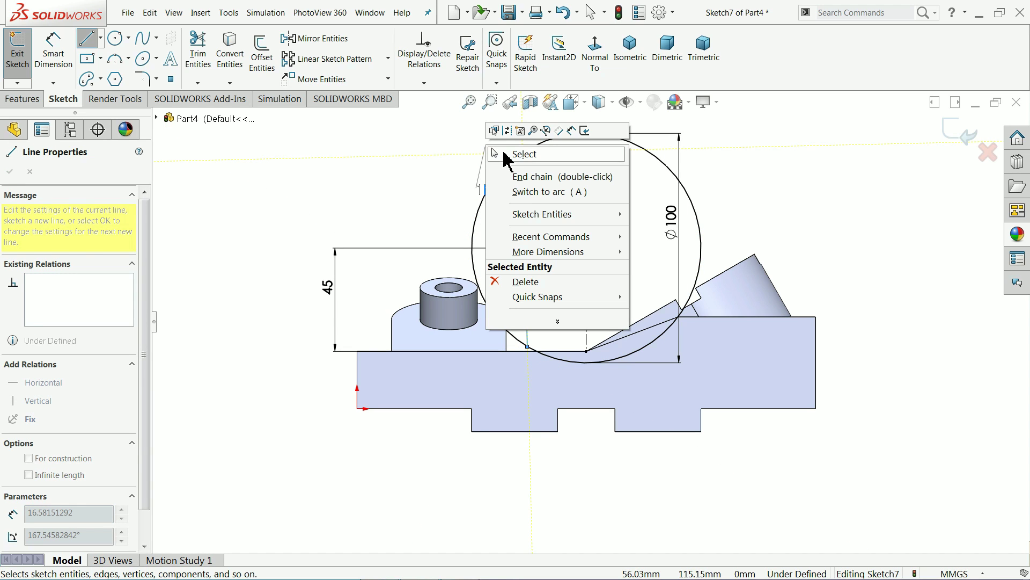
pyautogui.click(505, 156)
pyautogui.press('Escape')
pyautogui.click(530, 218)
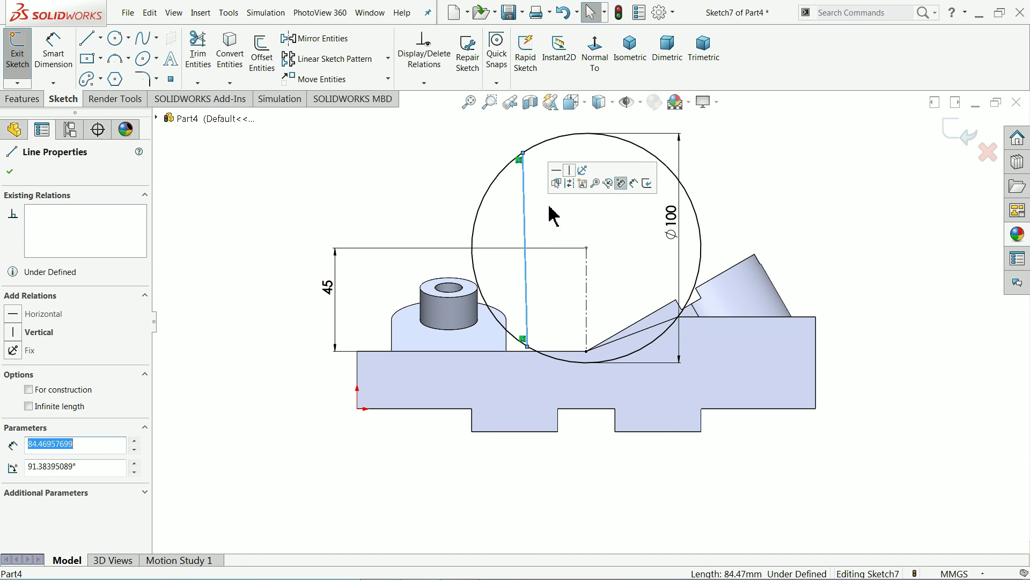
pyautogui.click(471, 173)
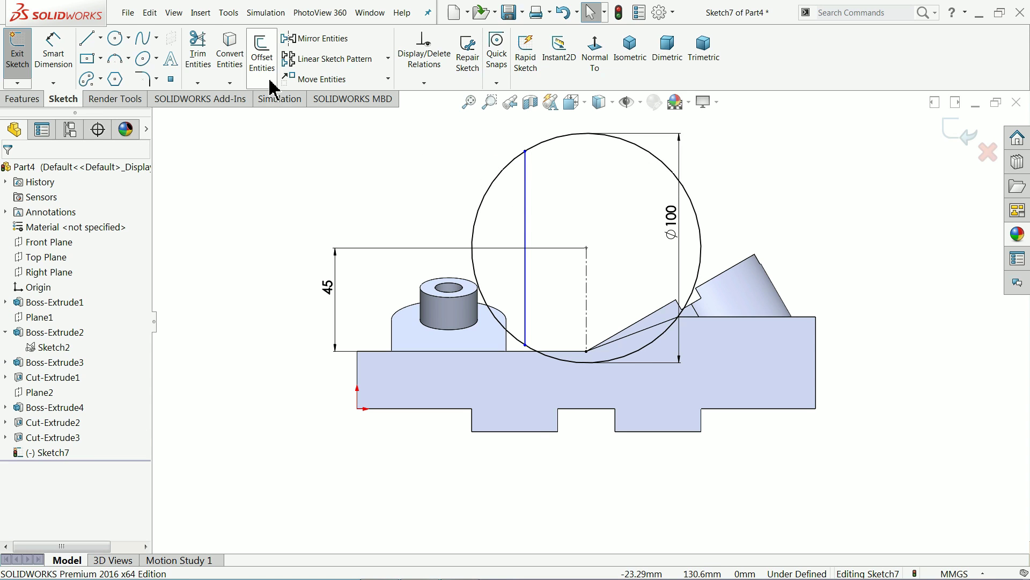
pyautogui.click(197, 51)
pyautogui.moveTo(472, 154); pyautogui.dragTo(509, 203)
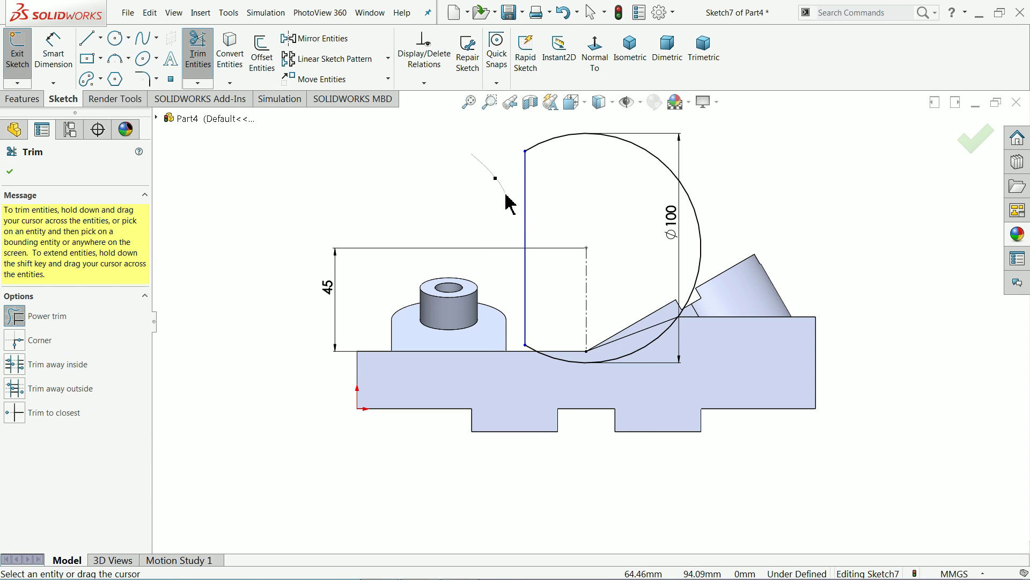
pyautogui.click(10, 177)
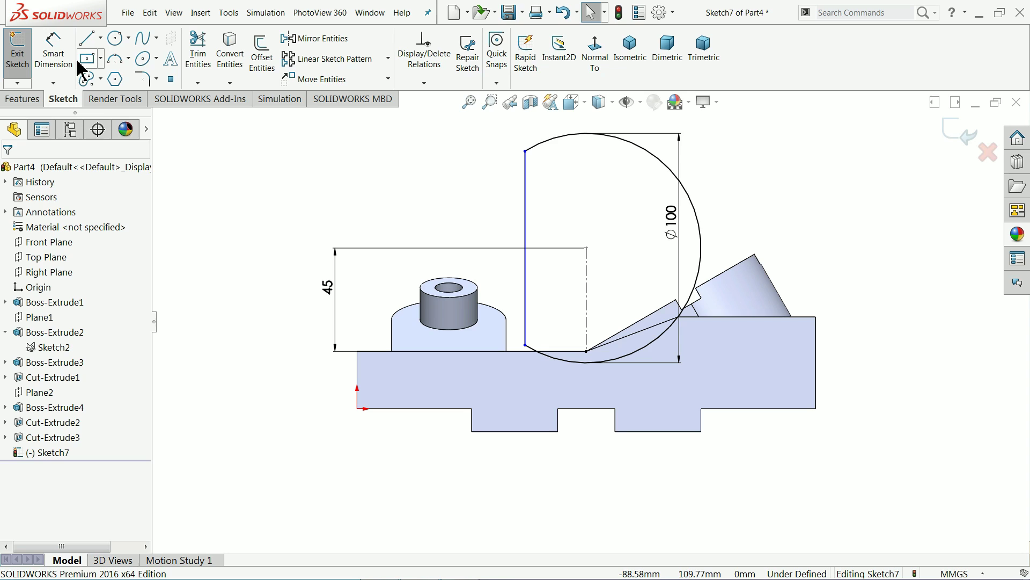
# Dimension the vertical line 26.76 mm from the centerline to fully define Sketch7
pyautogui.click(54, 51)
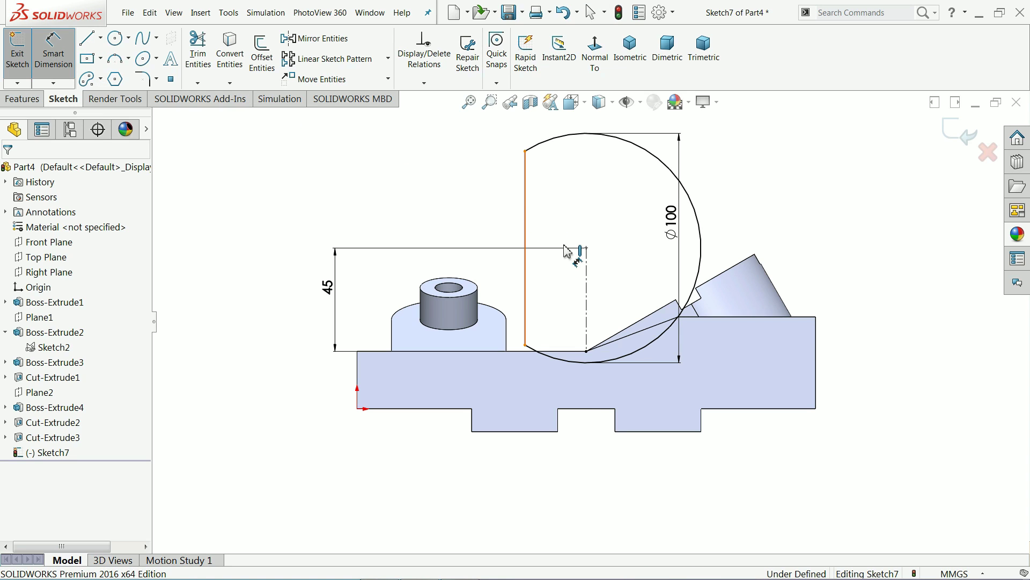
pyautogui.click(527, 218)
pyautogui.click(587, 247)
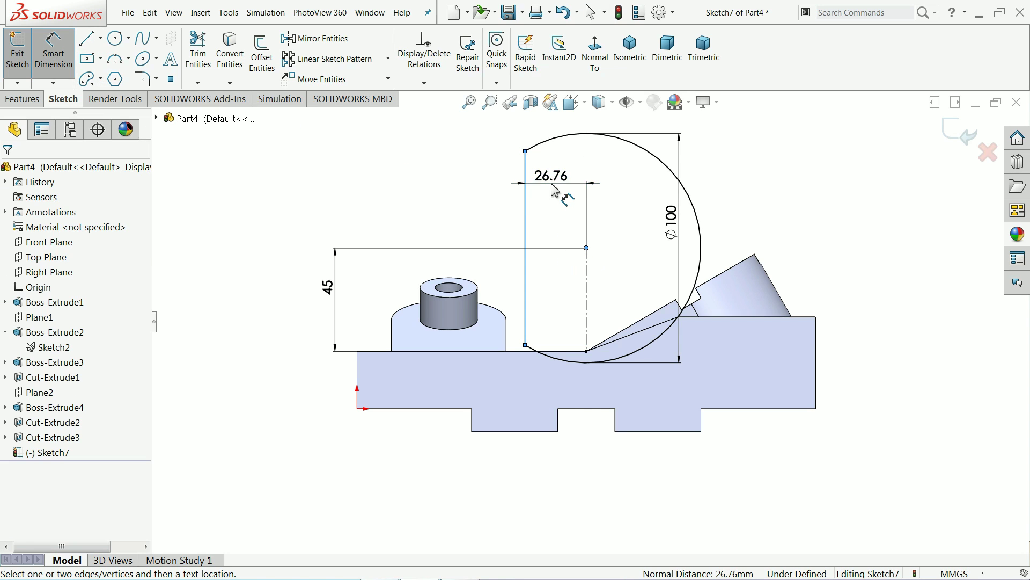
pyautogui.click(551, 180)
pyautogui.click(470, 185)
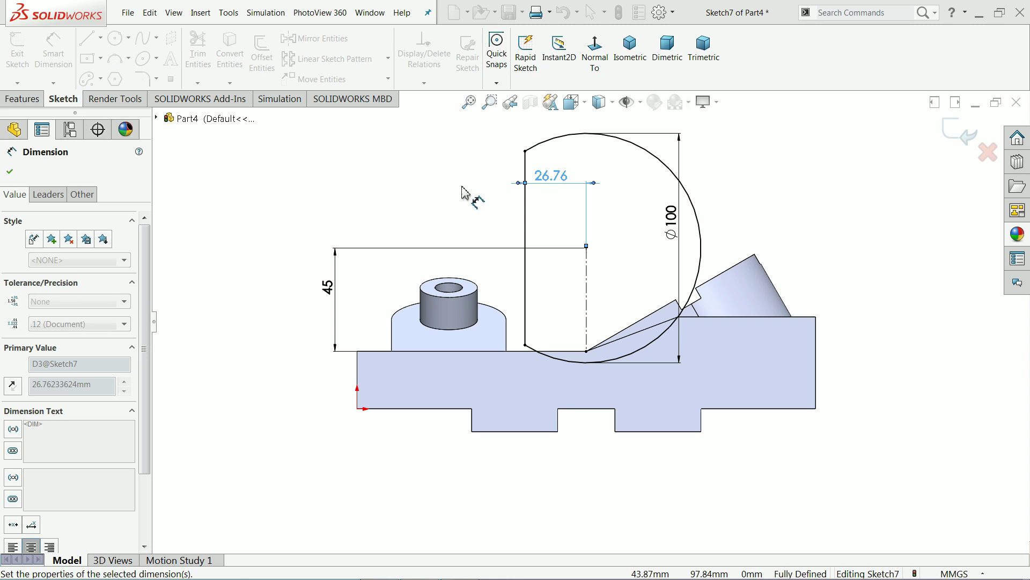
pyautogui.press('f')
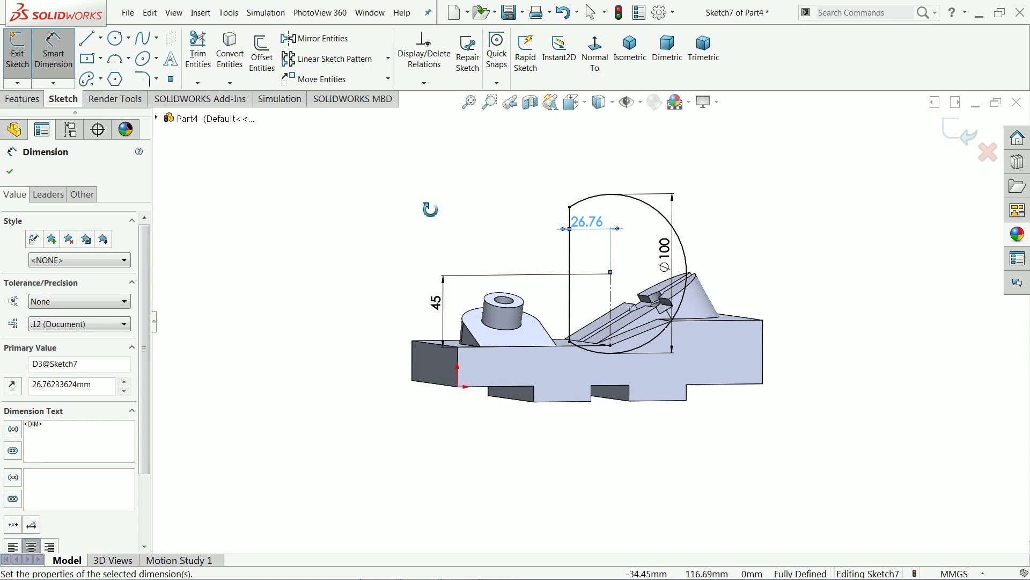
pyautogui.moveTo(395, 194); pyautogui.dragTo(448, 304, button='middle')
pyautogui.scroll(-3, 651, 361)
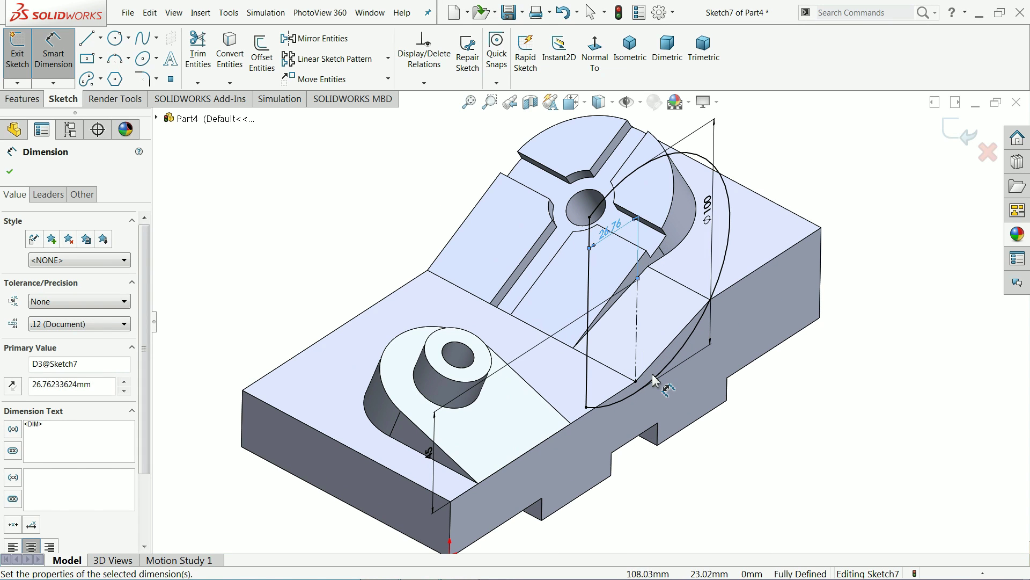
# Create Cut-Extrude4 from Sketch7 with Direction 1 set to Up To Surface on the picked face
pyautogui.click(23, 99)
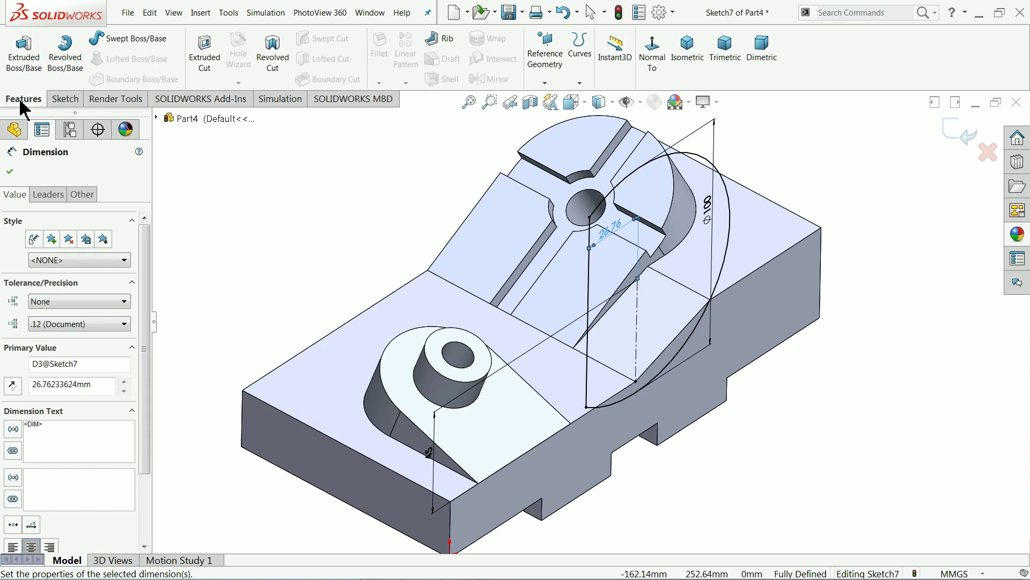
pyautogui.click(192, 73)
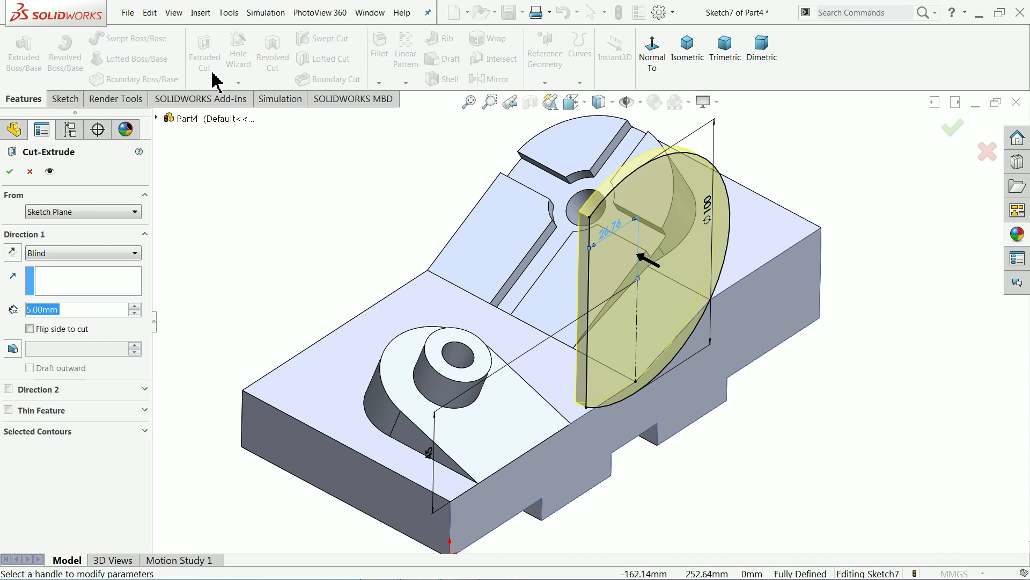
pyautogui.click(66, 258)
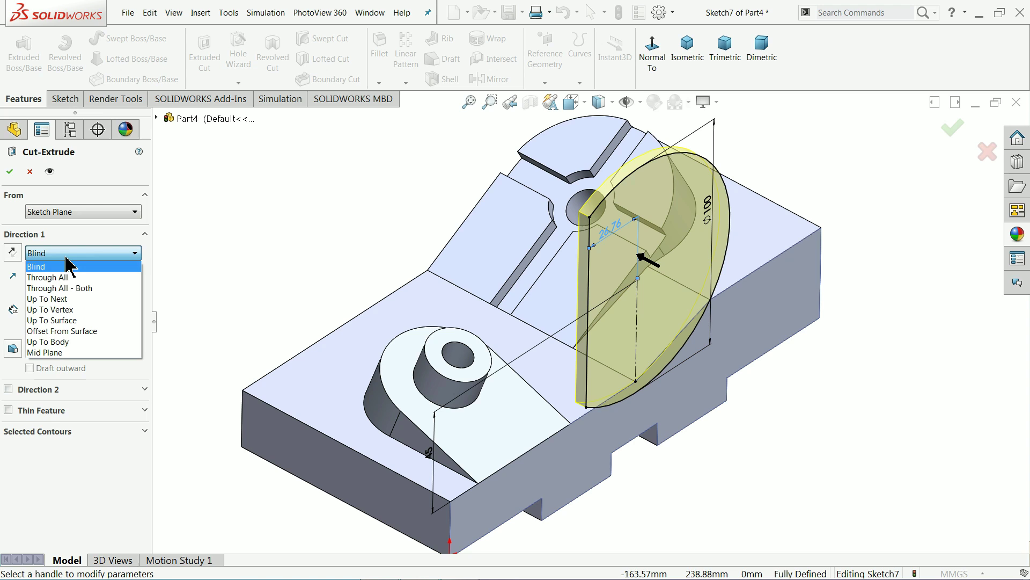
pyautogui.click(63, 320)
pyautogui.moveTo(366, 265)
pyautogui.mouseDown(button='middle')
pyautogui.moveTo(389, 259)
pyautogui.moveTo(361, 245)
pyautogui.mouseUp(button='middle')
pyautogui.scroll(-3, 537, 263)
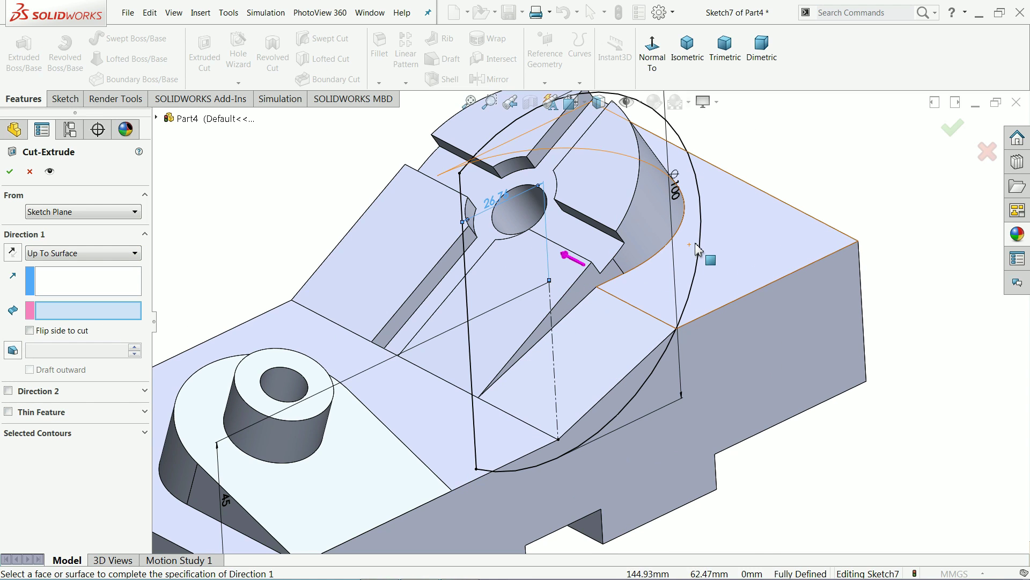
pyautogui.click(605, 279)
pyautogui.scroll(2, 607, 285)
pyautogui.scroll(2, 590, 290)
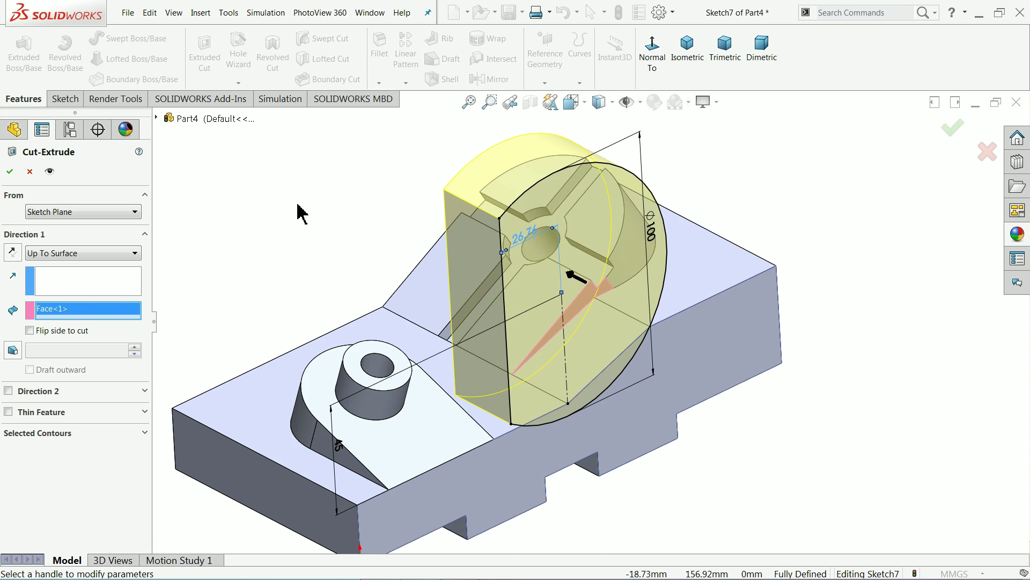
pyautogui.moveTo(299, 212)
pyautogui.mouseDown(button='middle')
pyautogui.moveTo(306, 204)
pyautogui.moveTo(289, 267)
pyautogui.moveTo(258, 241)
pyautogui.moveTo(311, 240)
pyautogui.moveTo(293, 218)
pyautogui.moveTo(294, 229)
pyautogui.mouseUp(button='middle')
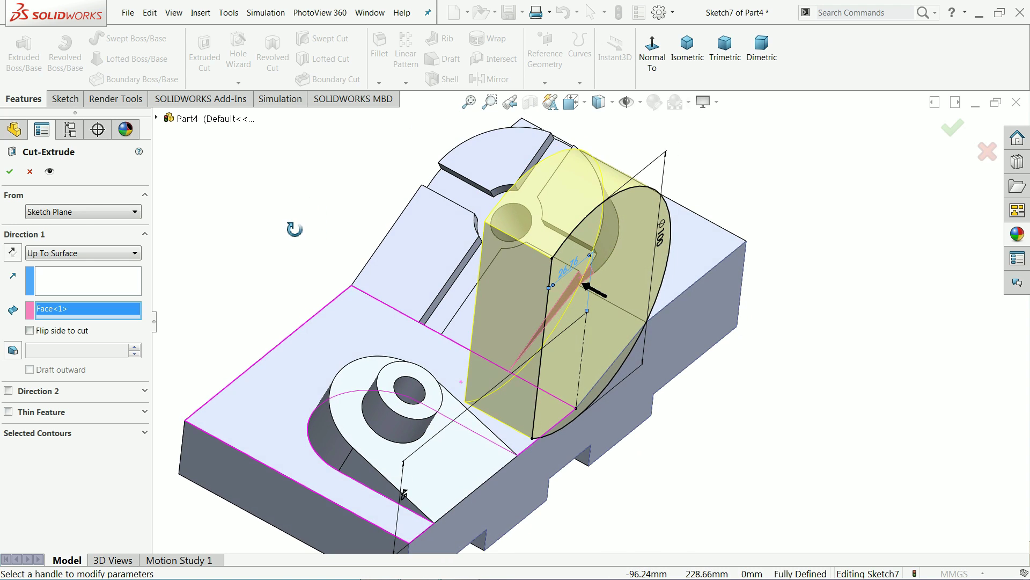
pyautogui.click(11, 171)
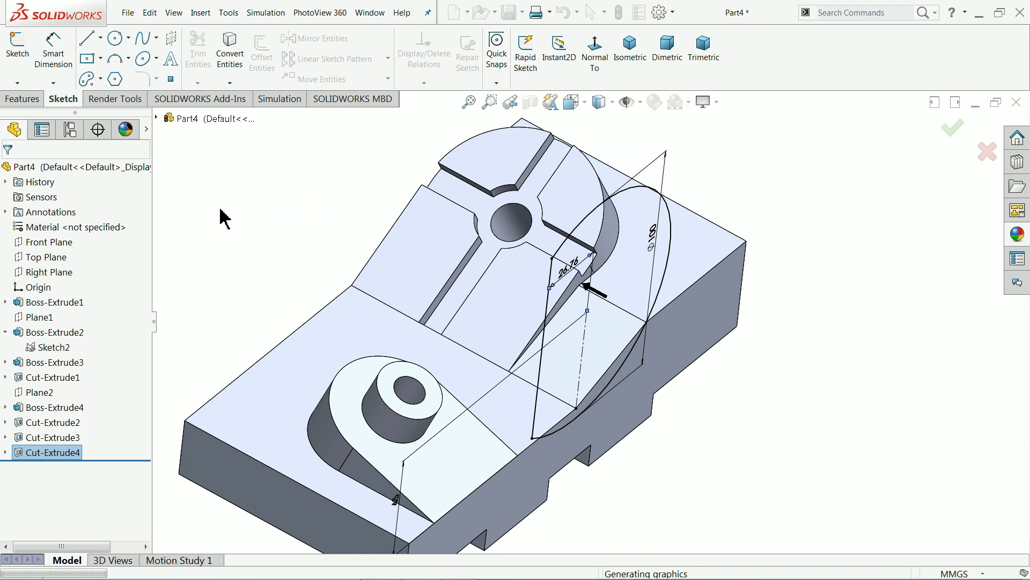
# Show the bracket in isometric with Perspective enabled and orbit around the curved cut
pyautogui.moveTo(260, 239)
pyautogui.mouseDown(button='middle')
pyautogui.moveTo(241, 207)
pyautogui.moveTo(212, 206)
pyautogui.moveTo(256, 214)
pyautogui.moveTo(256, 191)
pyautogui.moveTo(279, 183)
pyautogui.mouseUp(button='middle')
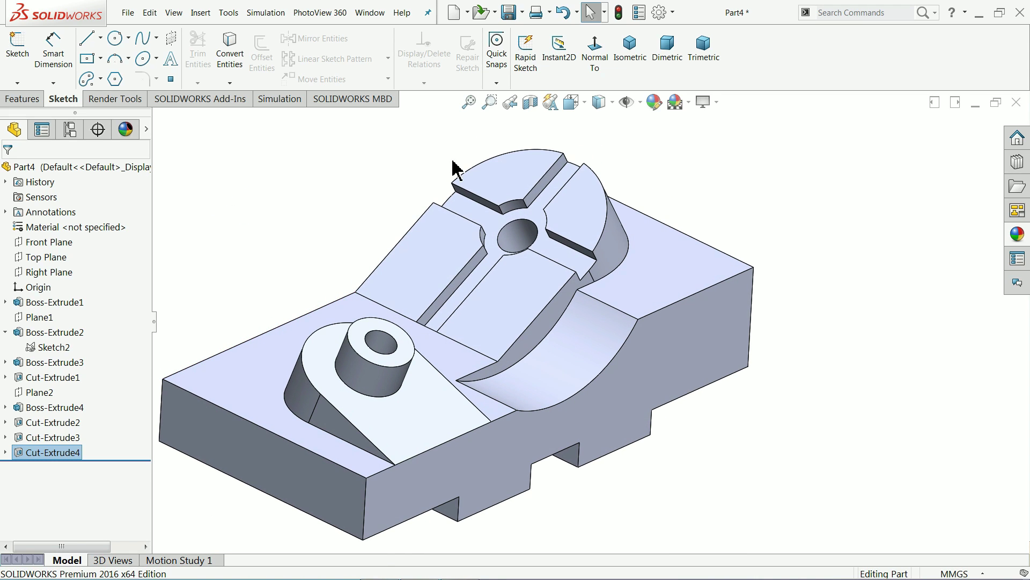
pyautogui.click(633, 70)
pyautogui.click(705, 104)
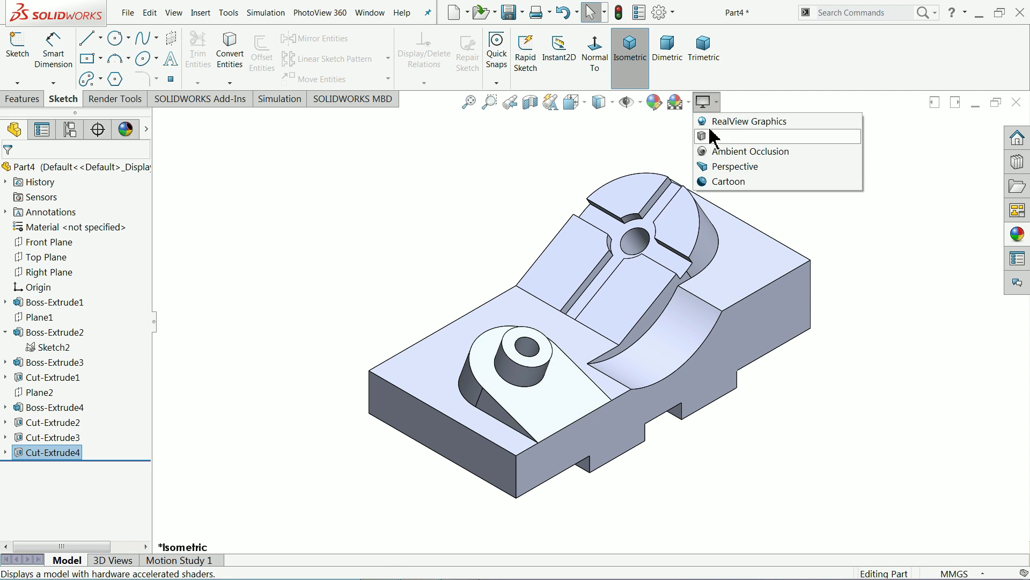
pyautogui.click(727, 166)
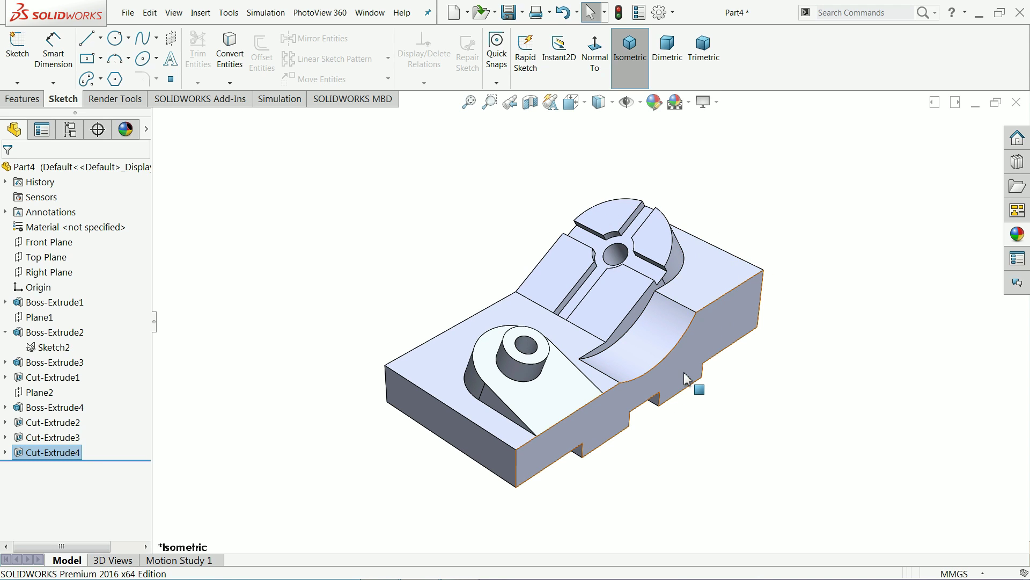
pyautogui.scroll(-2, 687, 379)
pyautogui.moveTo(627, 351)
pyautogui.mouseDown(button='middle')
pyautogui.moveTo(552, 276)
pyautogui.moveTo(594, 253)
pyautogui.moveTo(589, 336)
pyautogui.moveTo(599, 366)
pyautogui.moveTo(617, 306)
pyautogui.moveTo(609, 347)
pyautogui.mouseUp(button='middle')
pyautogui.scroll(-2, 645, 367)
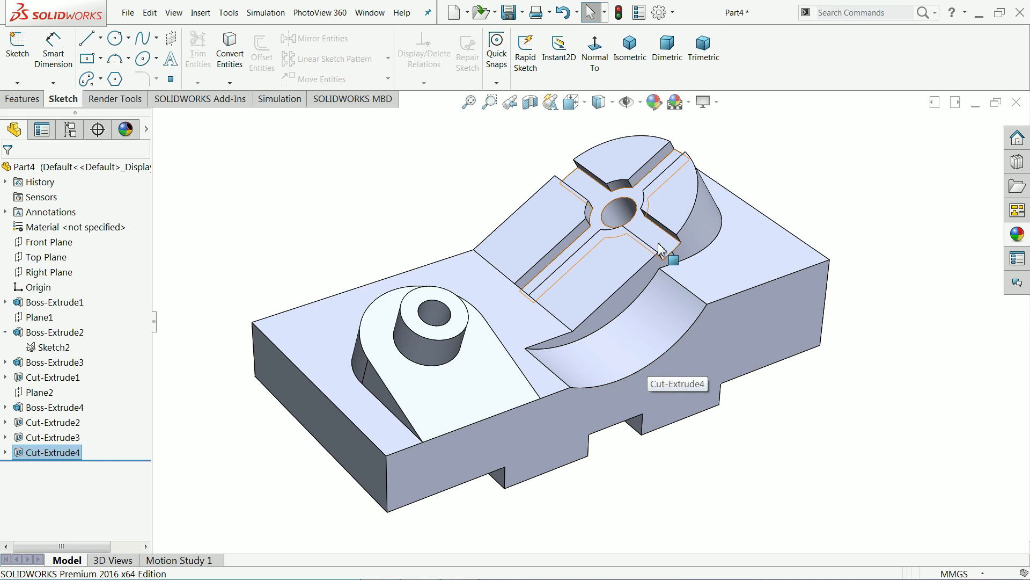
pyautogui.click(655, 103)
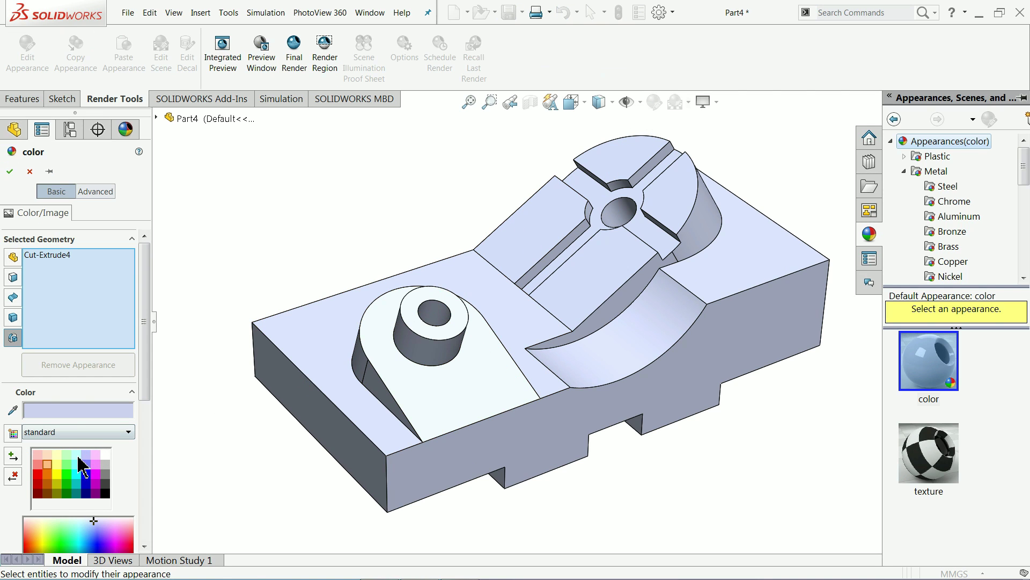
pyautogui.click(51, 465)
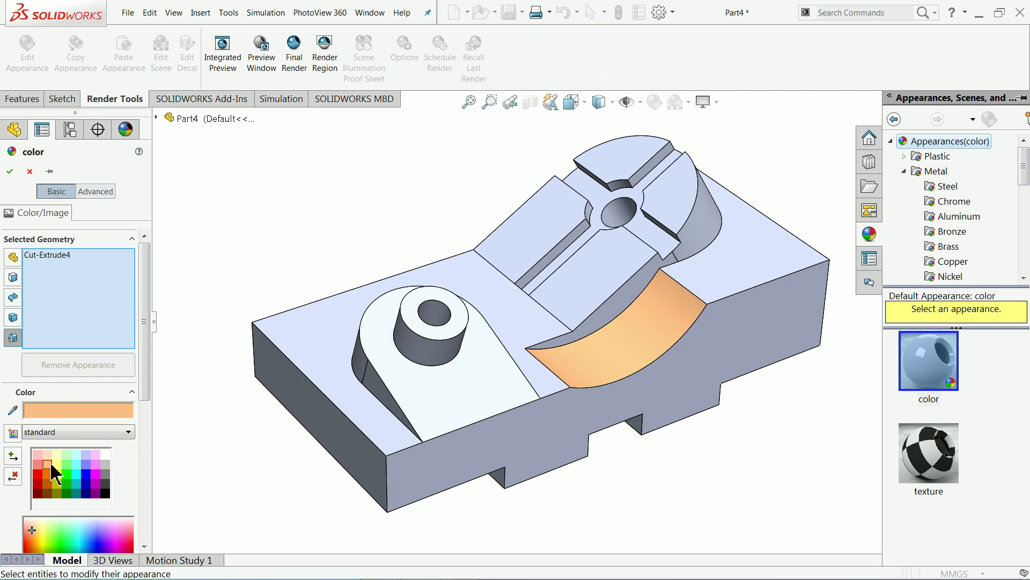
pyautogui.click(29, 171)
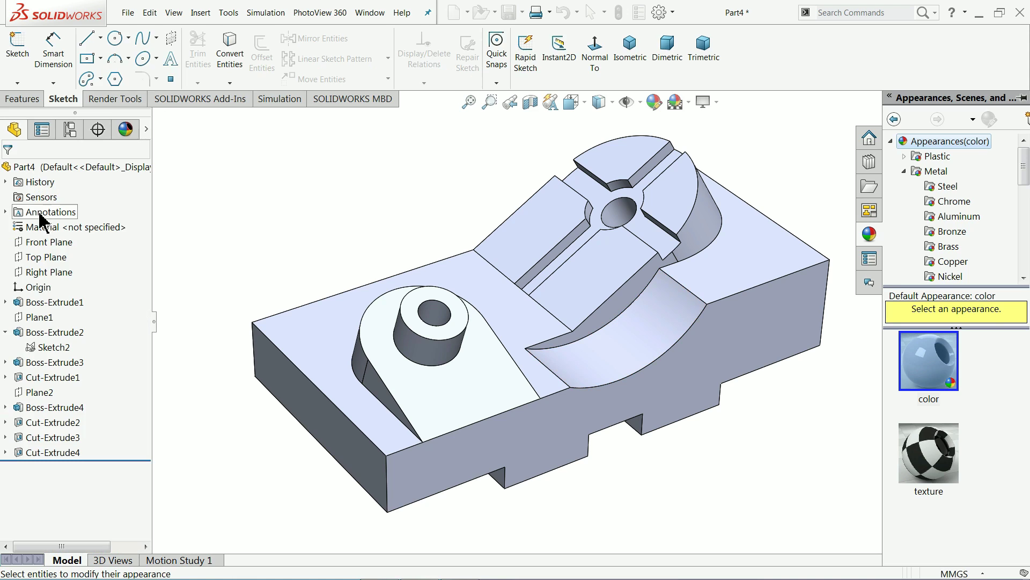
pyautogui.click(654, 103)
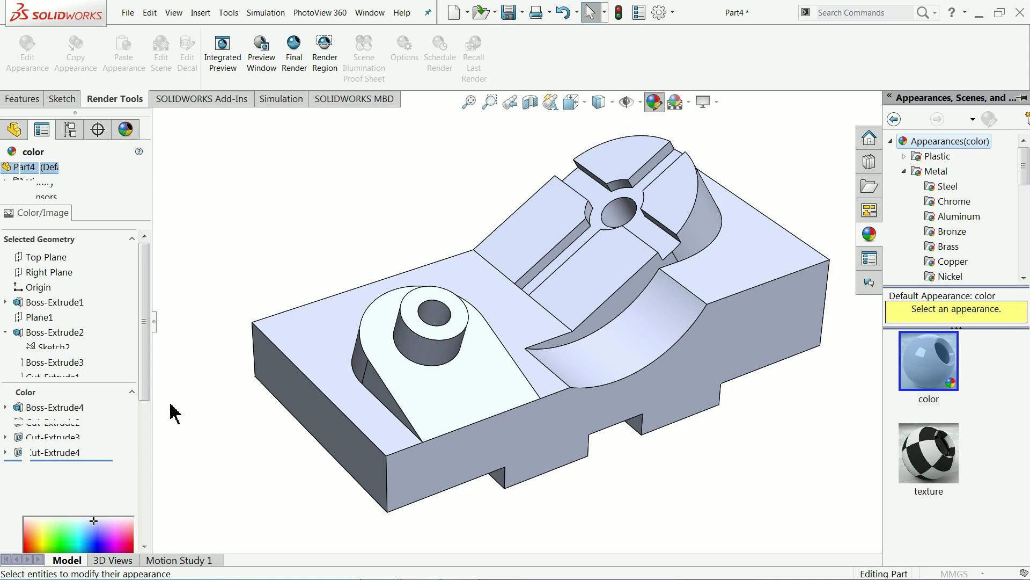
pyautogui.click(49, 467)
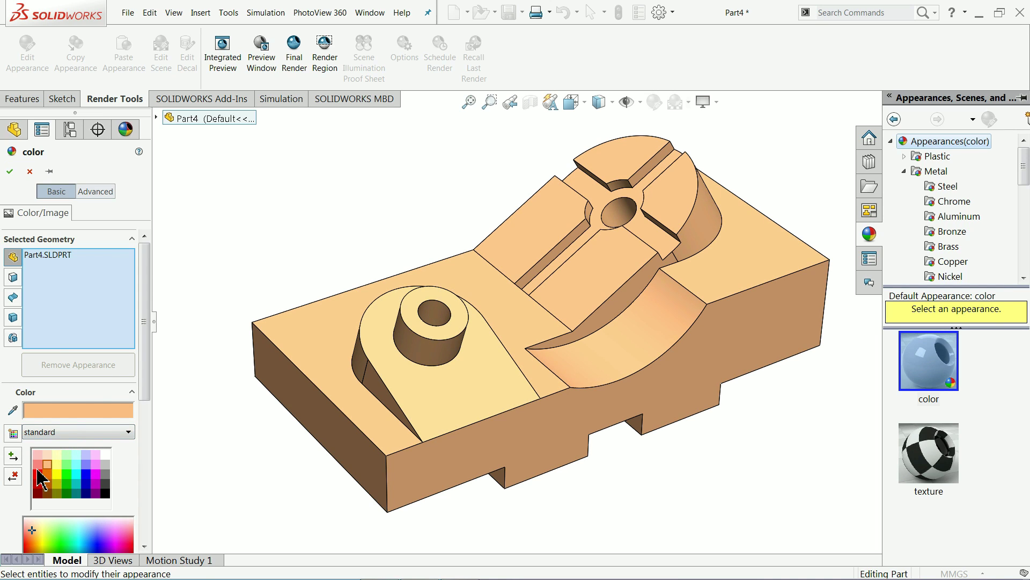
pyautogui.click(38, 466)
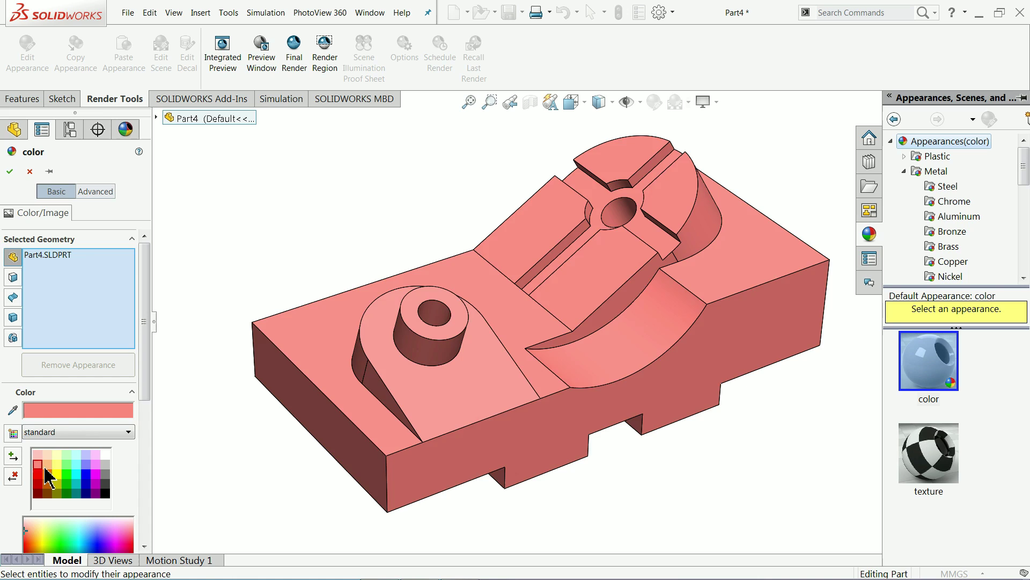
pyautogui.click(46, 465)
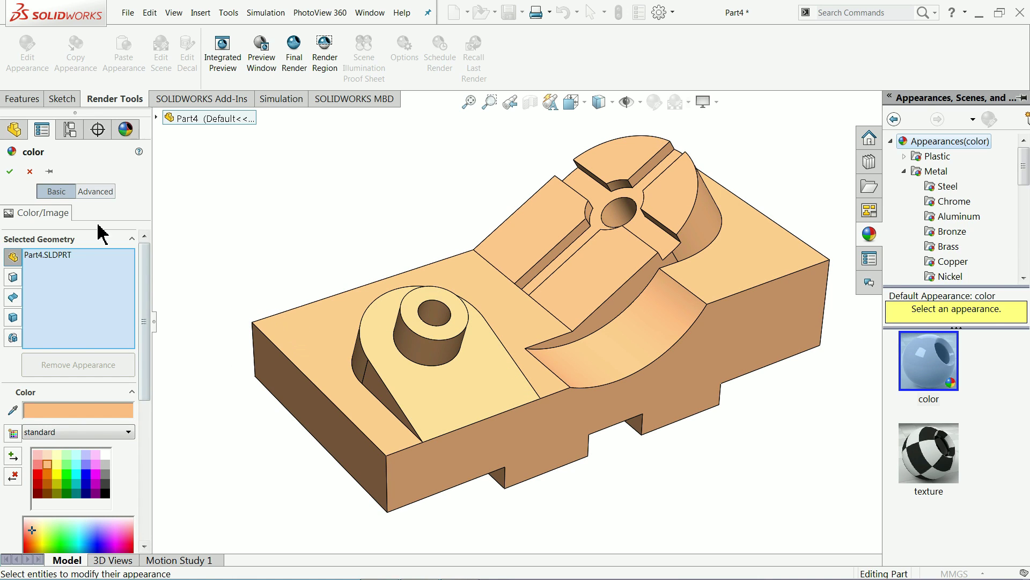
pyautogui.click(29, 174)
# Turn on RealView Graphics and apply the Metal > Steel brushed steel appearance to the bracket
pyautogui.click(706, 102)
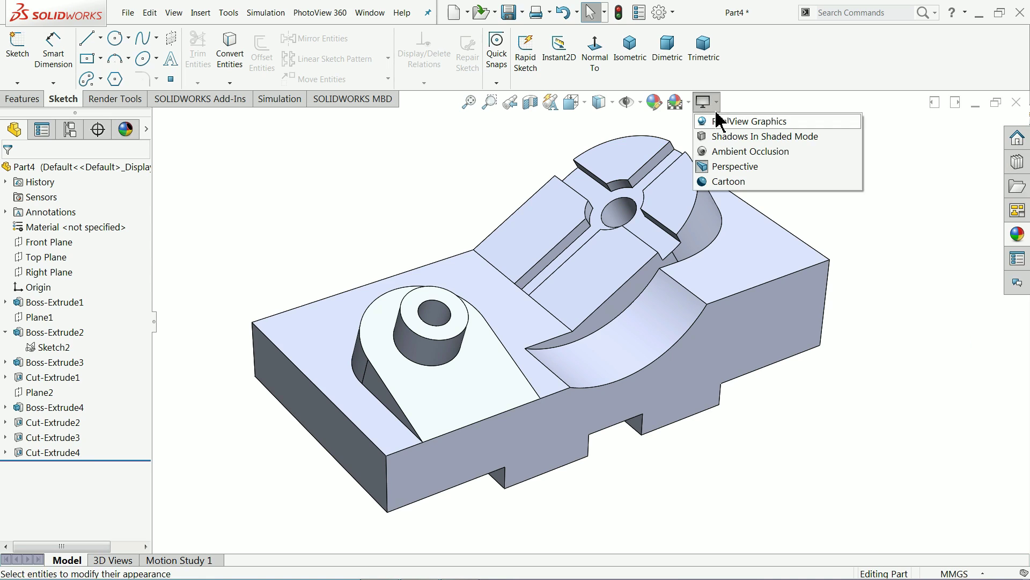
pyautogui.click(720, 127)
pyautogui.click(1017, 234)
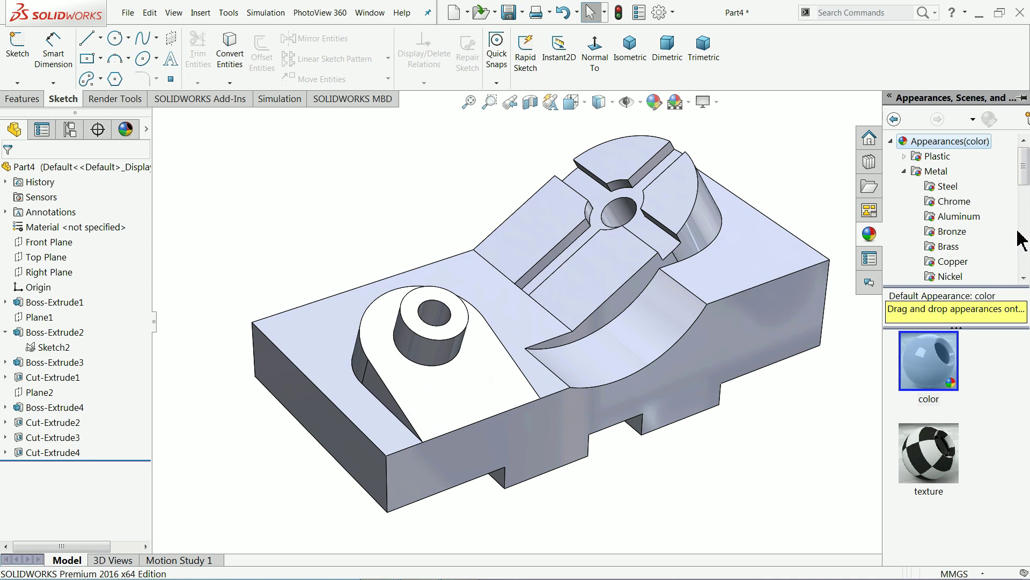
pyautogui.click(947, 186)
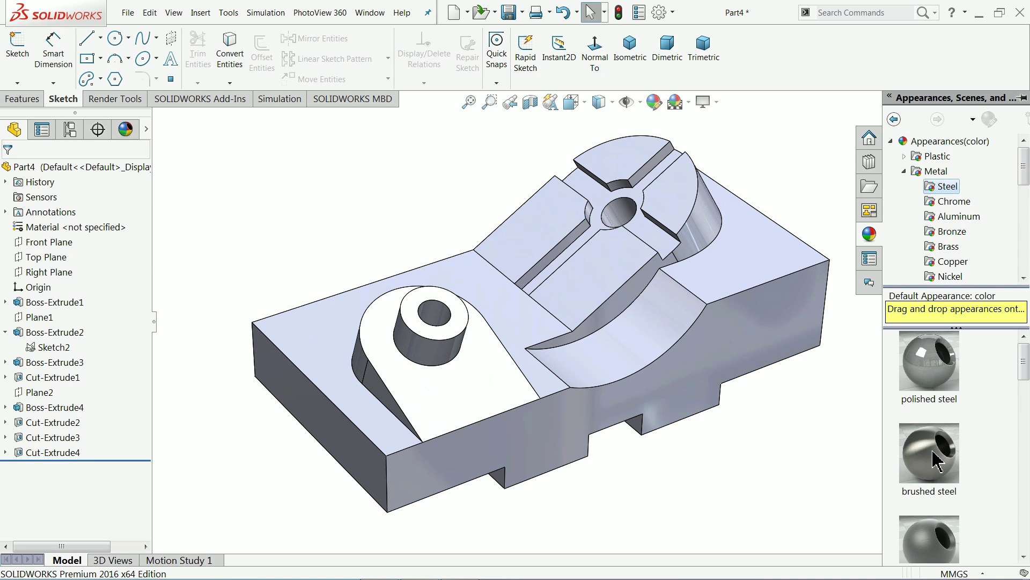
pyautogui.click(934, 461)
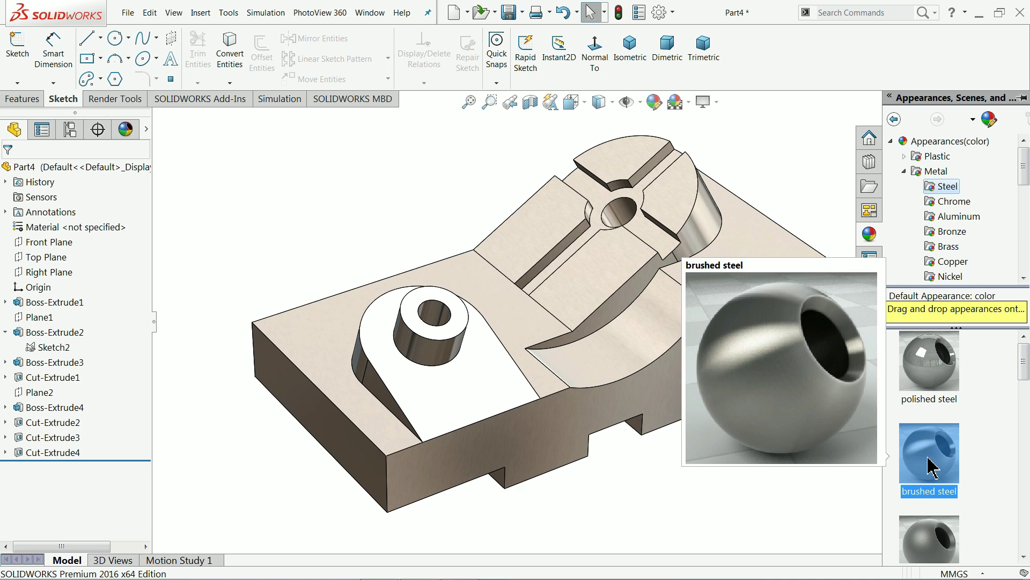
# Turn RealView off and drag the plain grey-blue colour appearance back onto the part
pyautogui.click(714, 103)
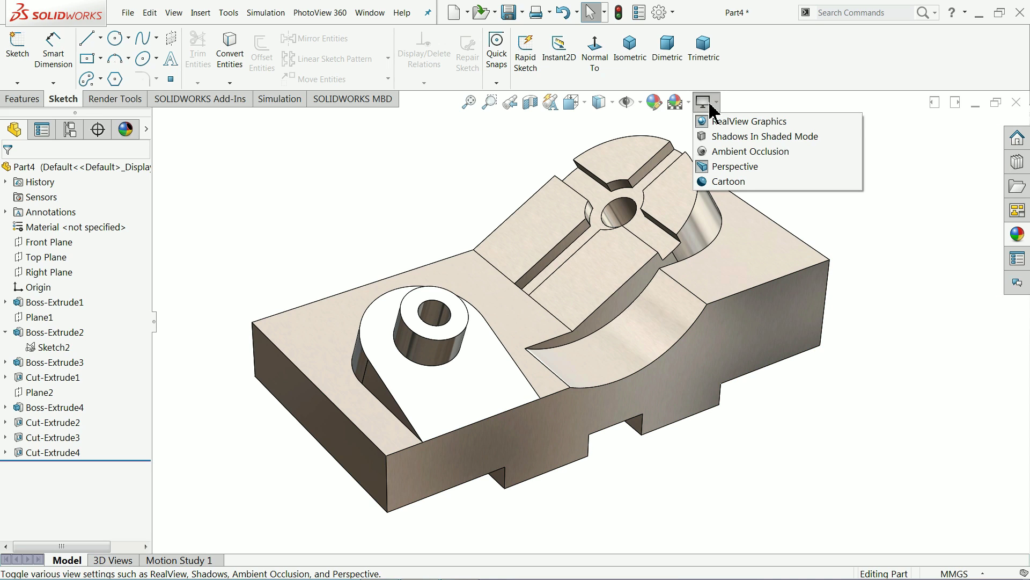
pyautogui.click(713, 121)
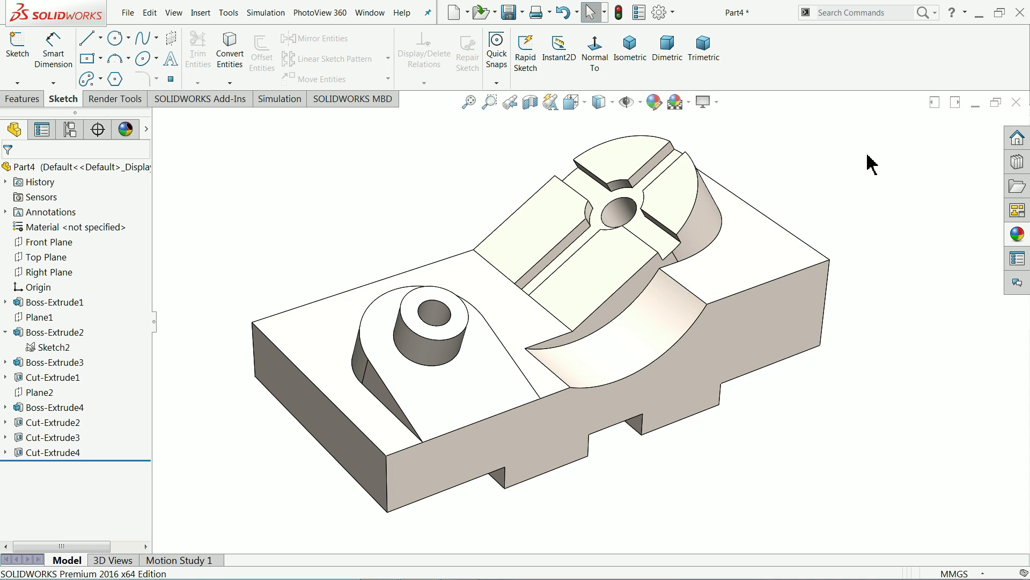
pyautogui.click(1016, 235)
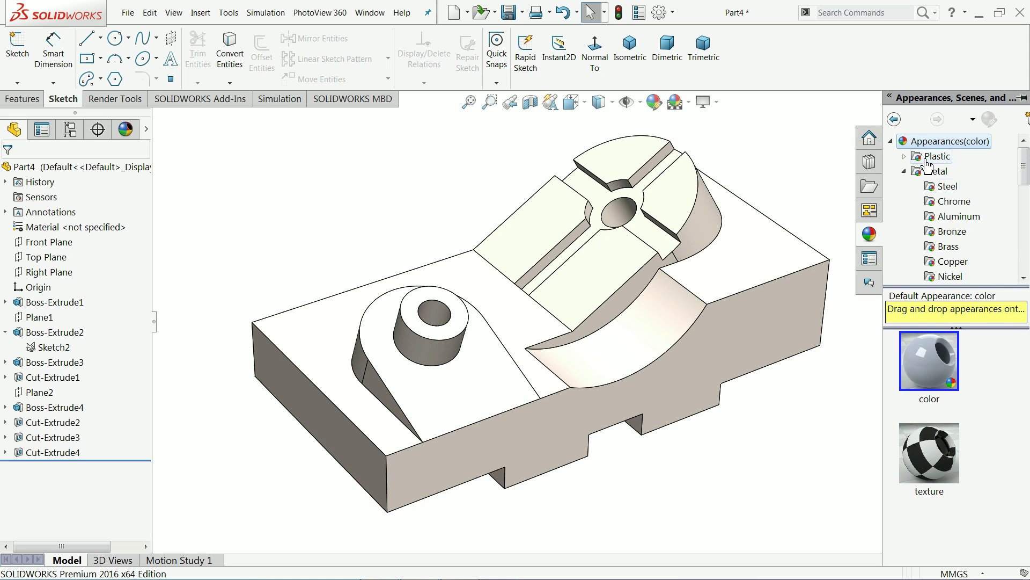
pyautogui.moveTo(930, 357); pyautogui.dragTo(800, 237)
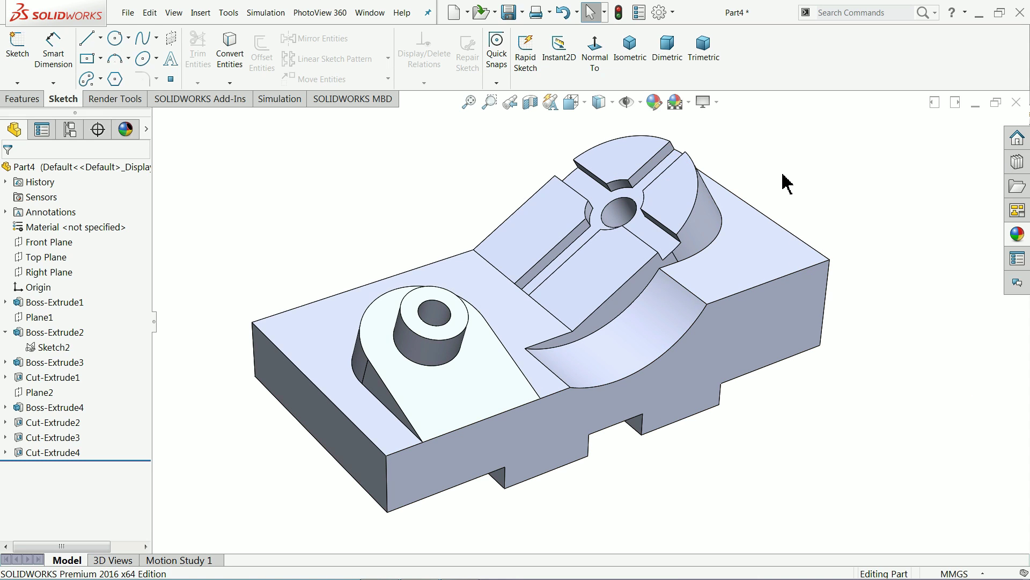
pyautogui.scroll(-2, 655, 285)
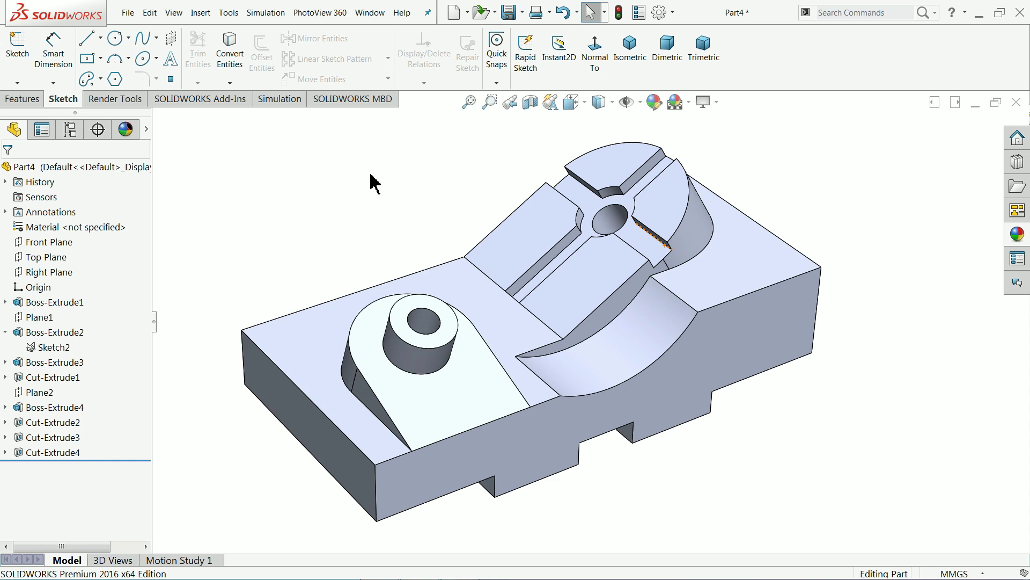